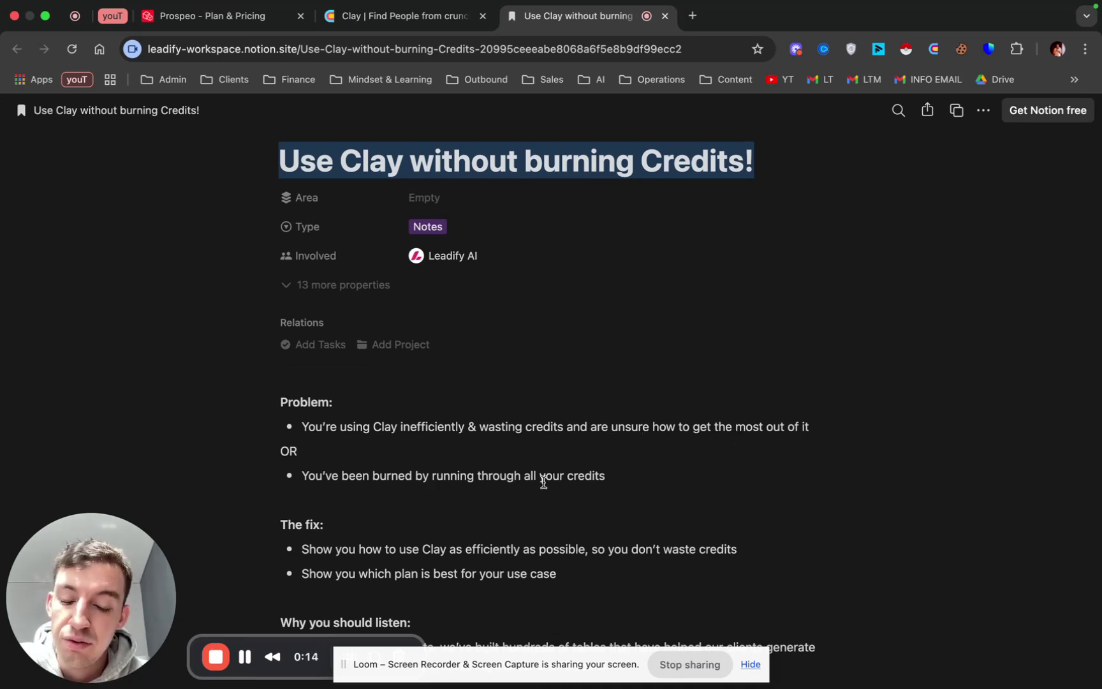
Read the Notion note's problem, fix and credentials sections, down to the What to do heading
scroll(540, 482, up, 2)
scroll(554, 482, down, 1)
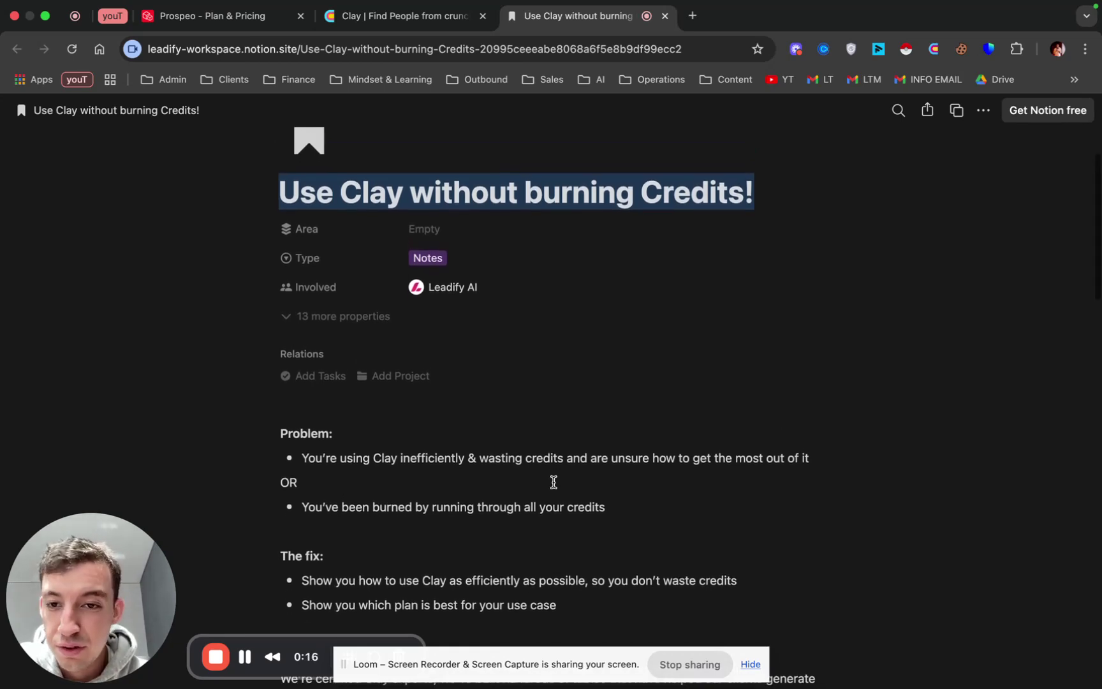
click(537, 498)
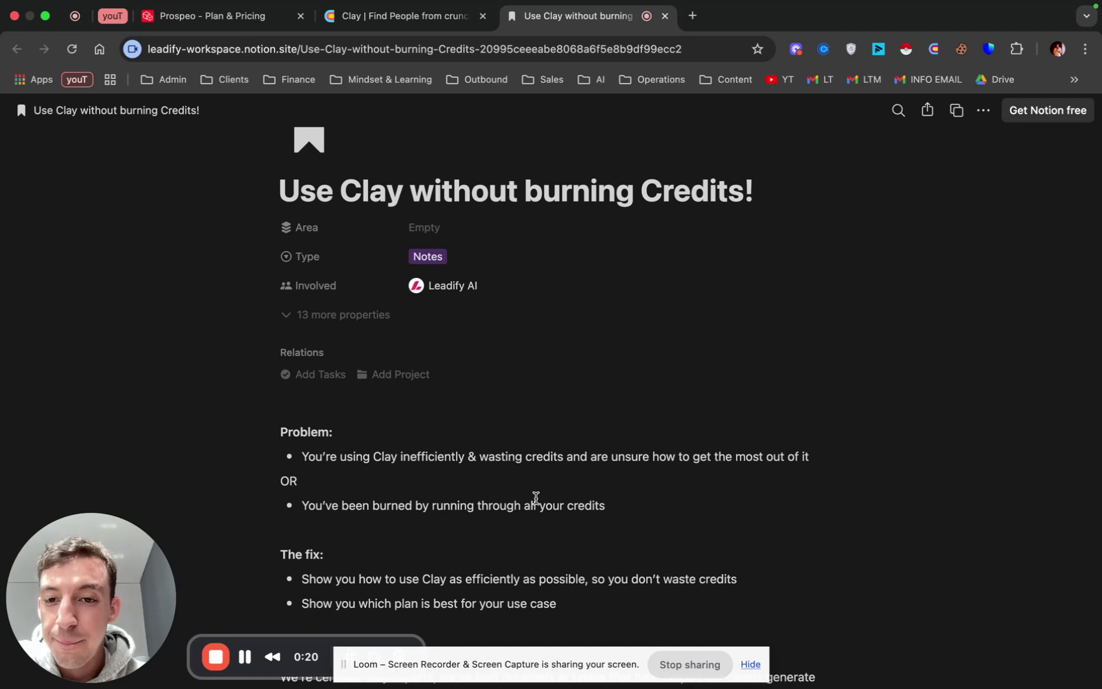
scroll(537, 498, down, 3)
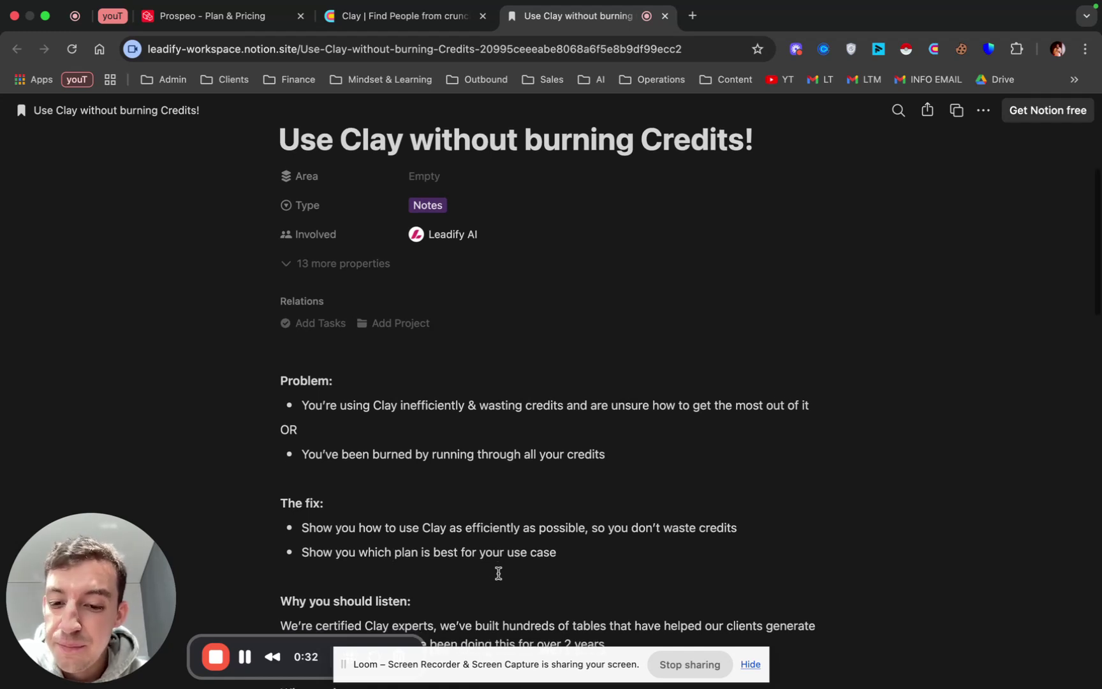
scroll(498, 572, down, 3)
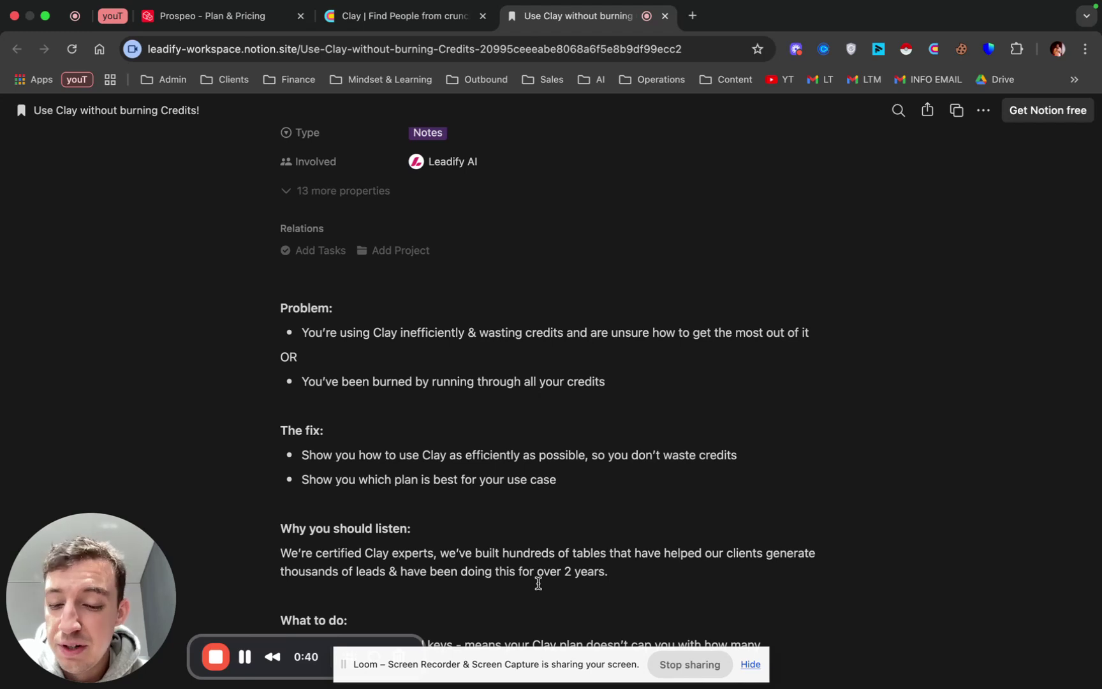
scroll(538, 583, down, 3)
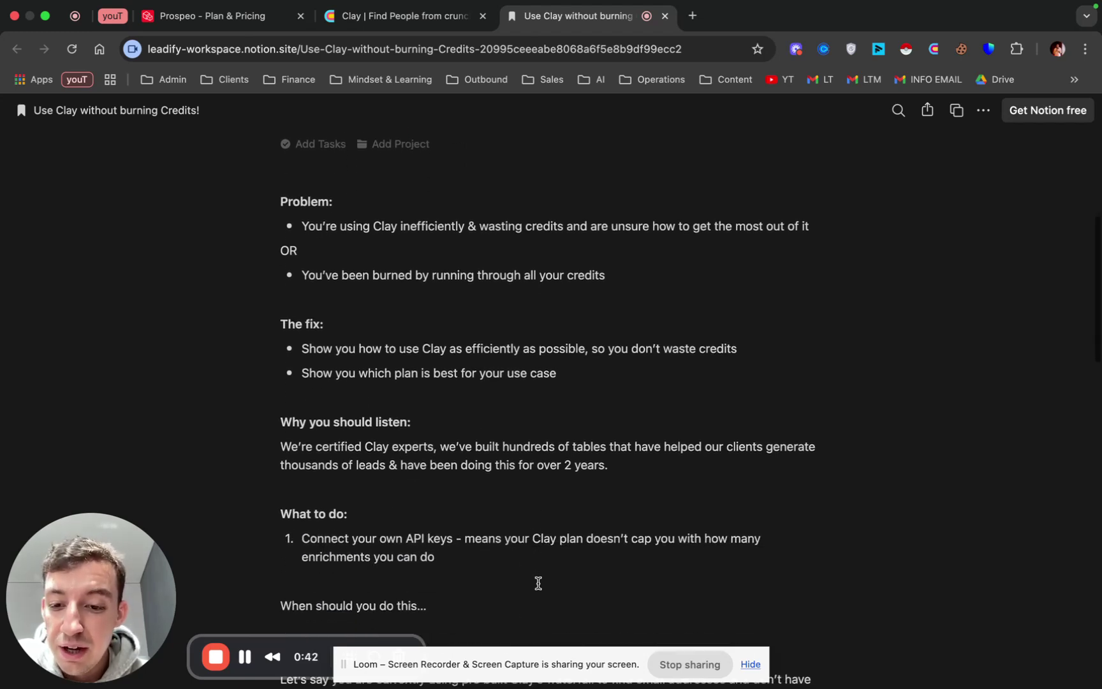
scroll(537, 582, up, 1)
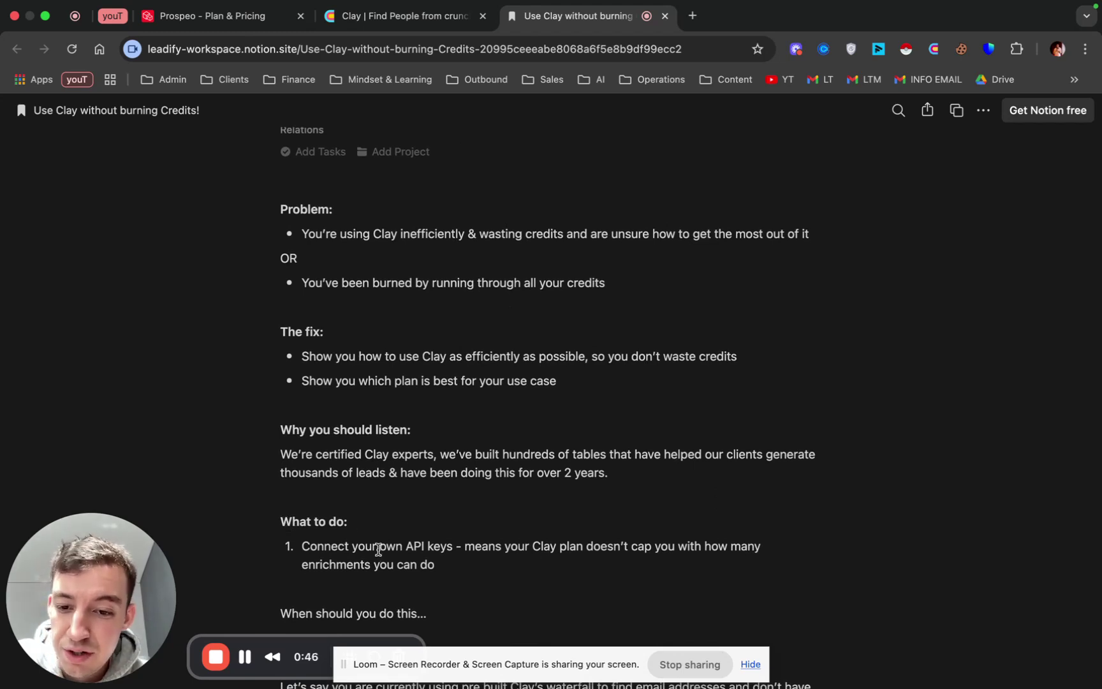
Examine the note's tip about connecting your own API keys, down to the pre-built waterfall cost example
drag(303, 546, 586, 545)
click(462, 545)
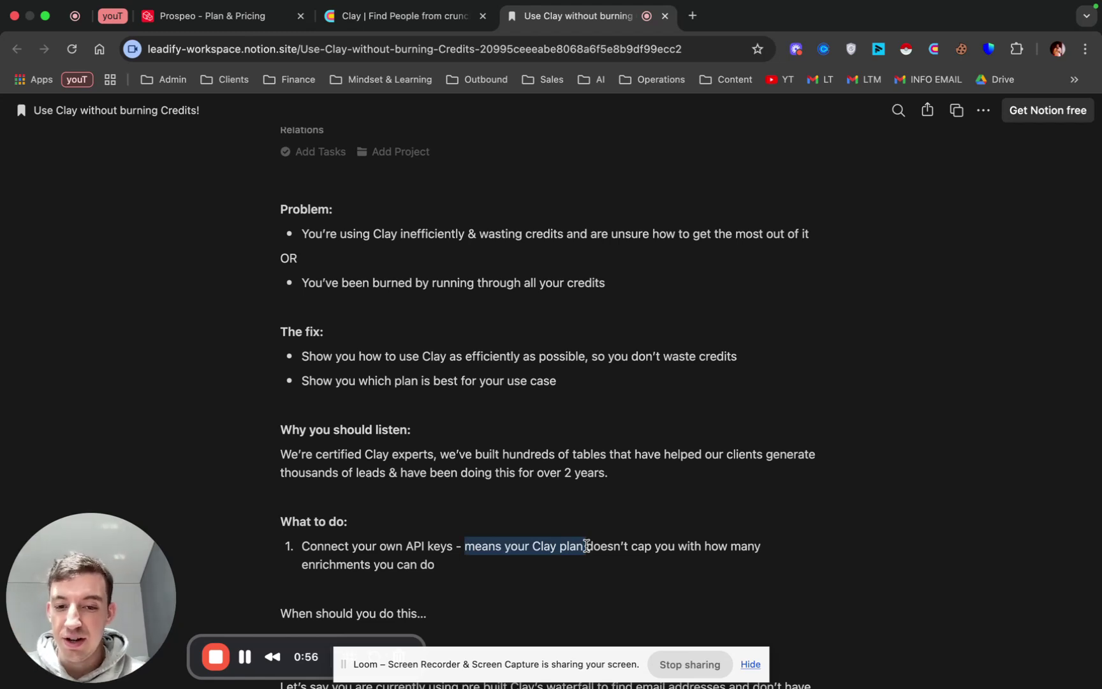
click(586, 545)
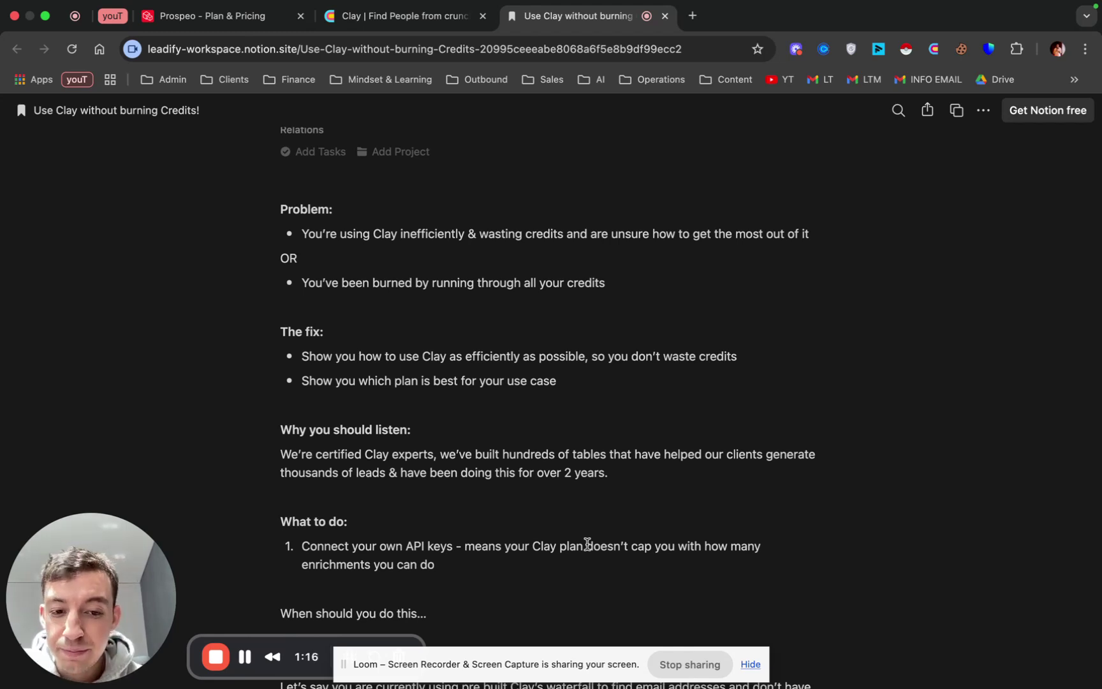
drag(301, 546, 511, 546)
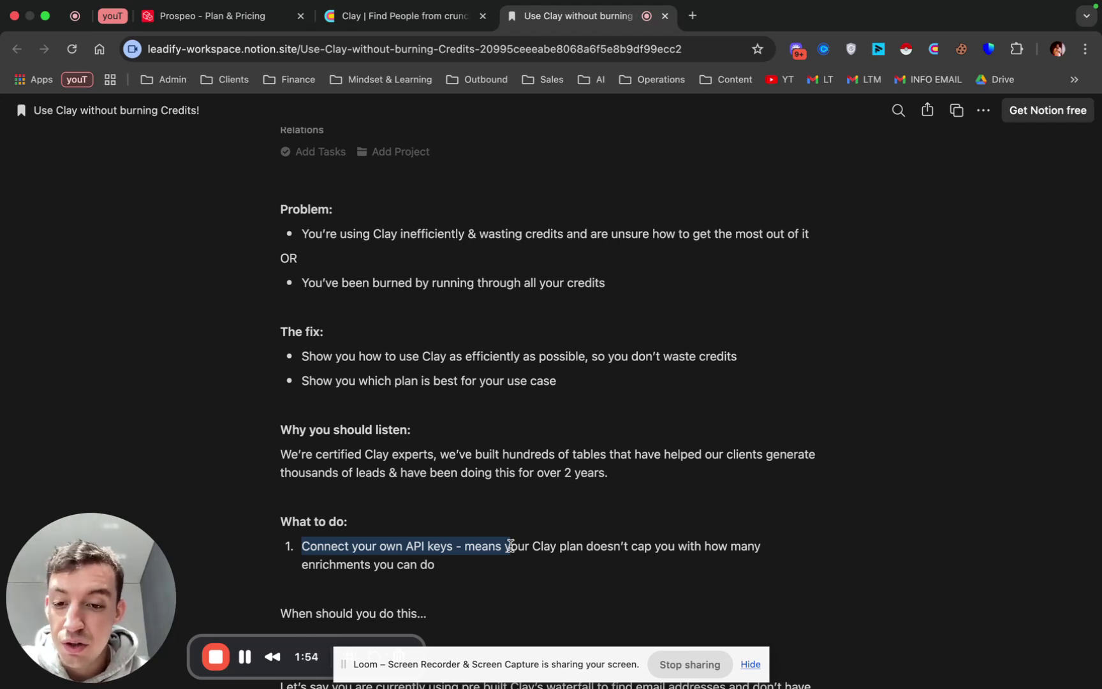
scroll(534, 551, down, 1)
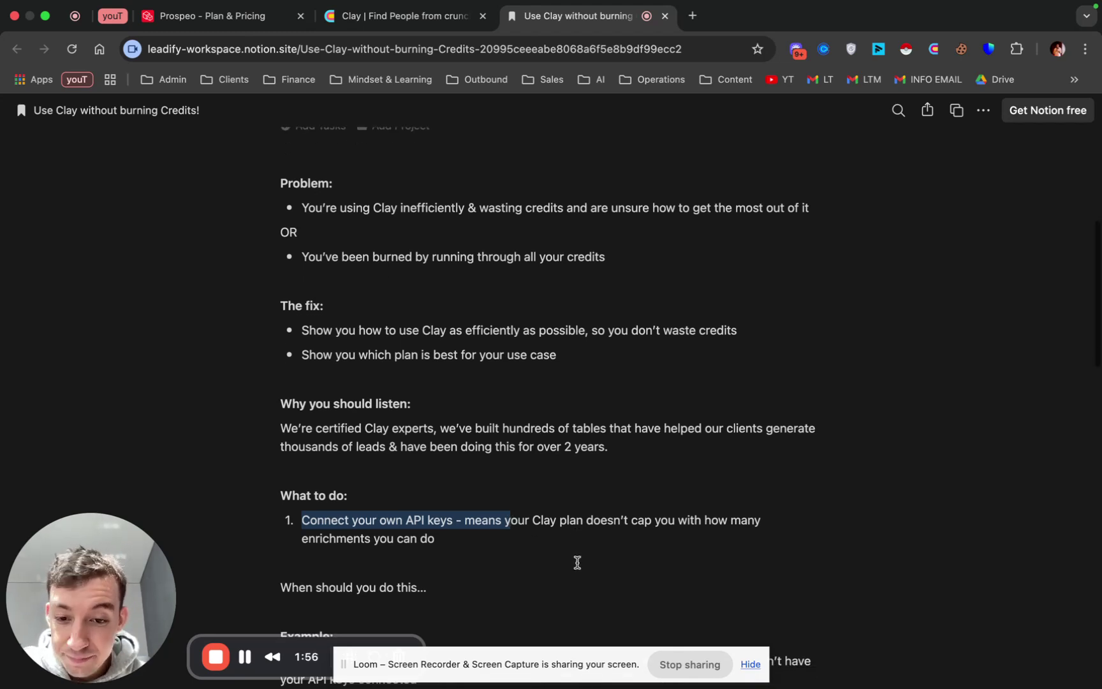
click(466, 527)
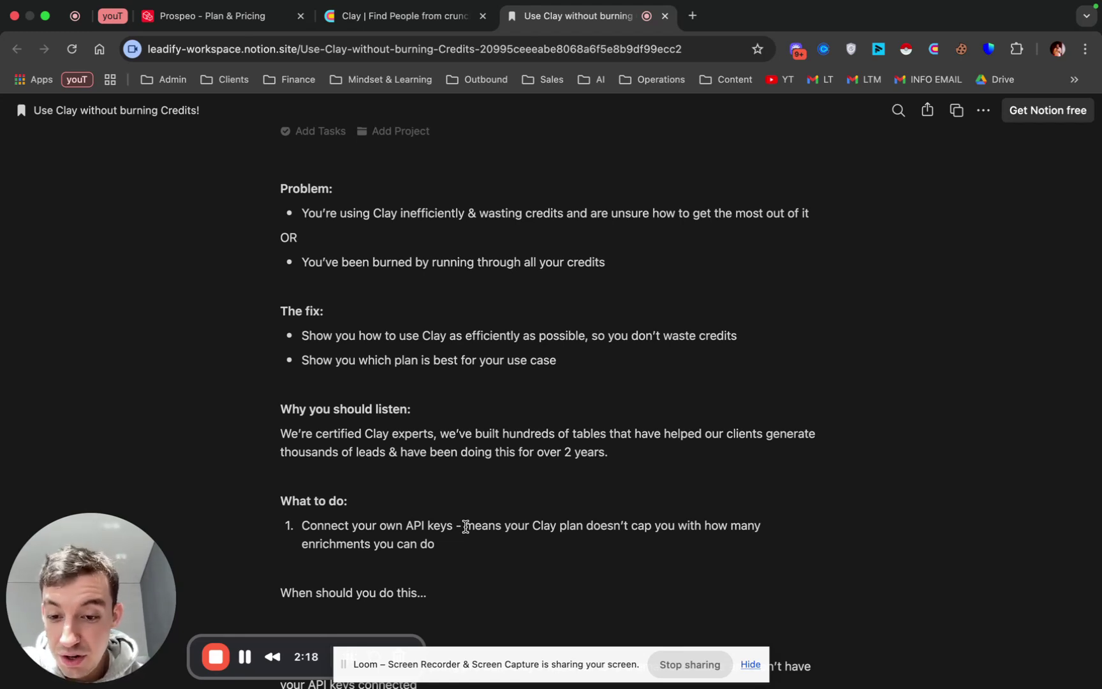
scroll(465, 526, down, 5)
scroll(465, 526, down, 4)
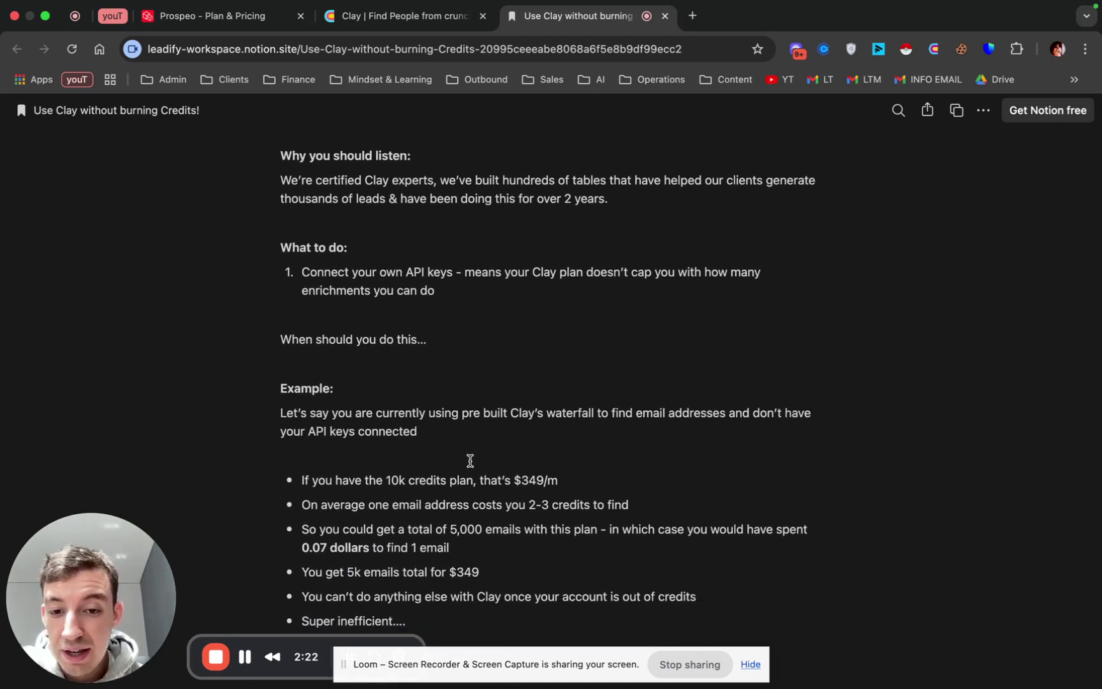
Switch to the Clay table of people from Crunchbase and add a work email waterfall enrichment
click(367, 16)
scroll(910, 372, right, 10)
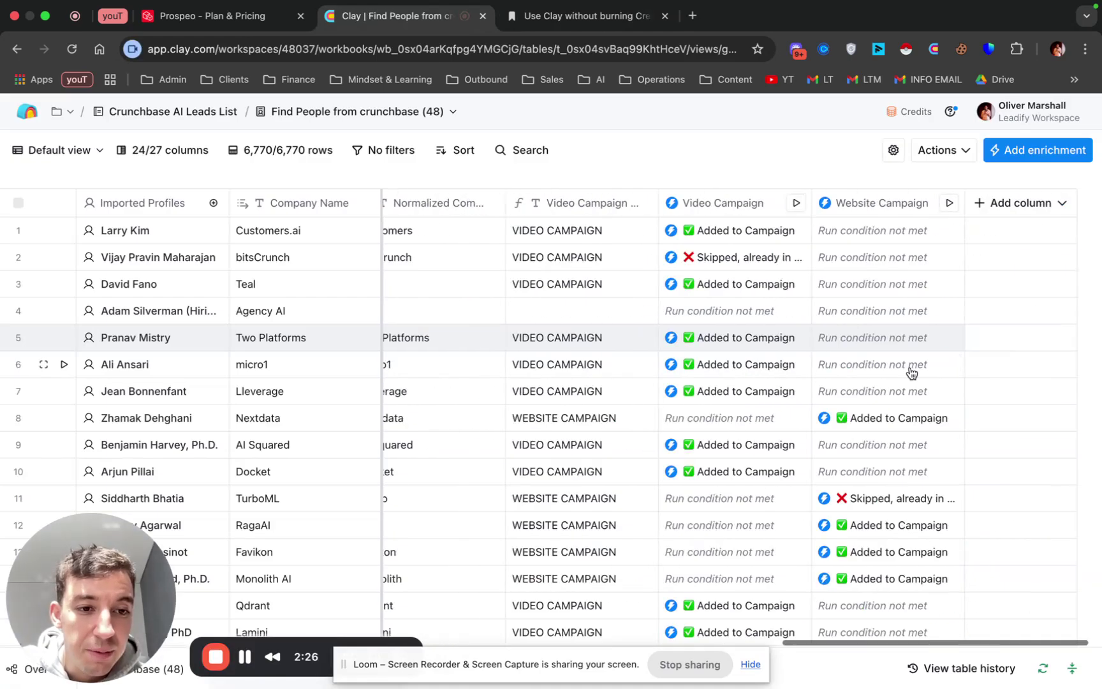
click(1036, 150)
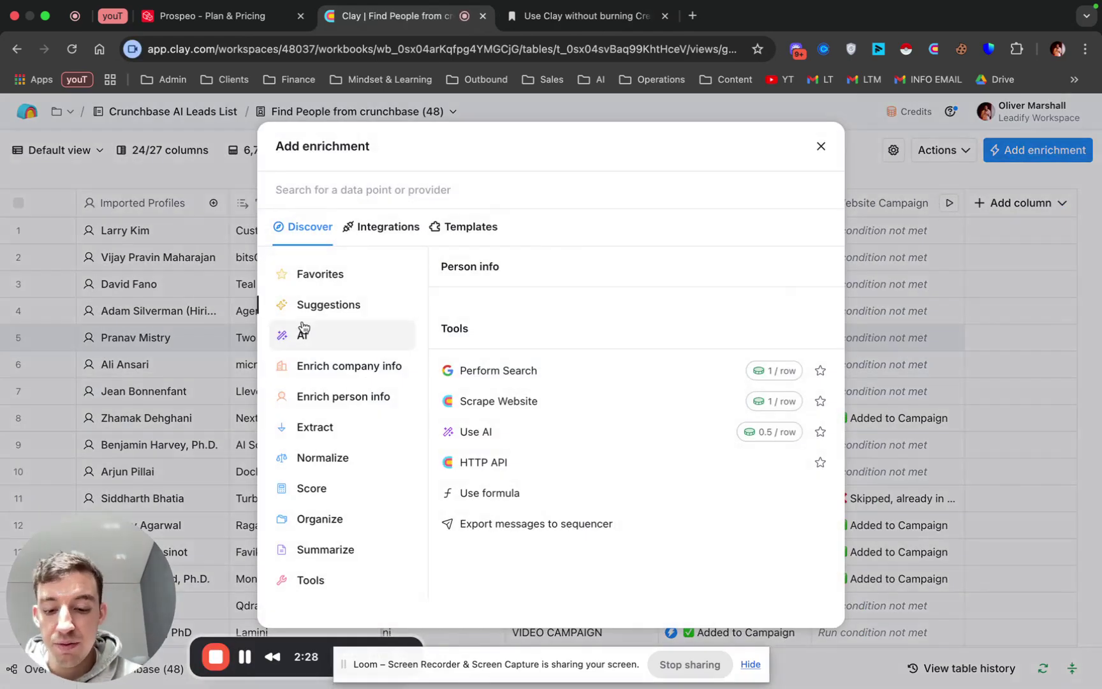
text(work email)
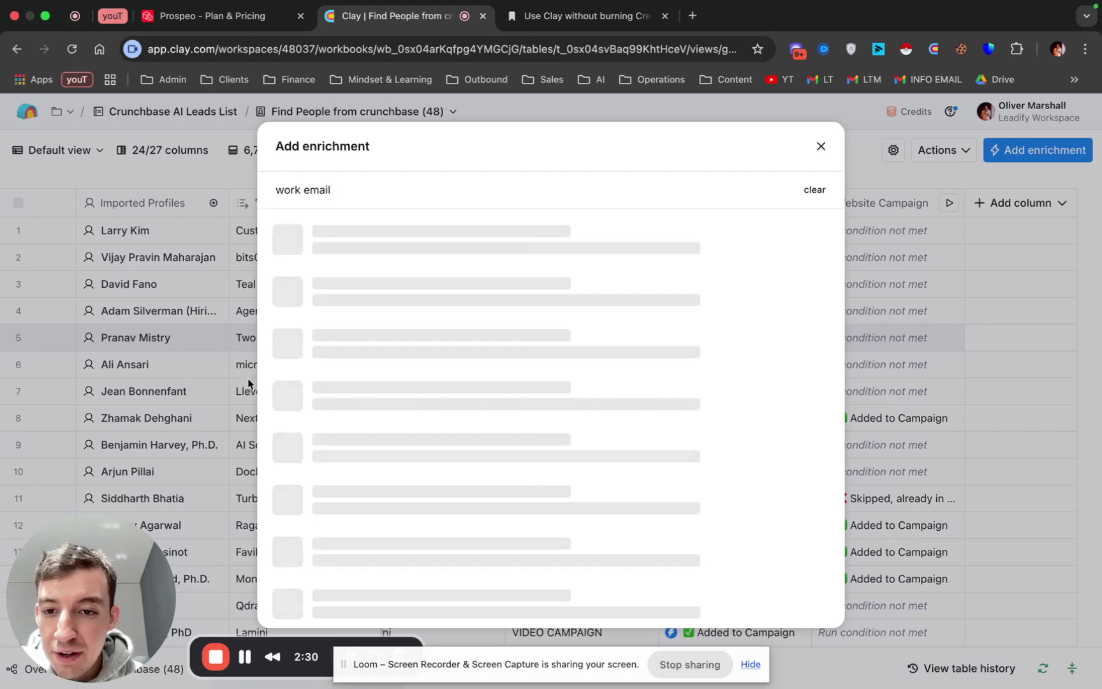
click(375, 244)
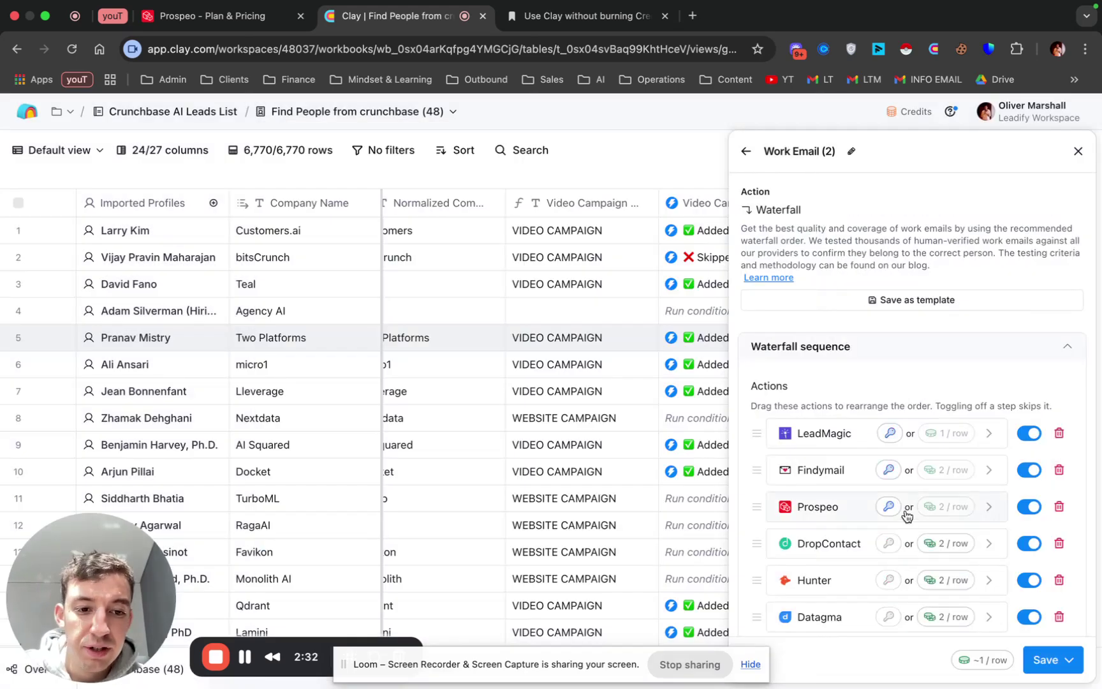
Remove DropContact, Hunter, Datagma and Wiza from the work email waterfall sequence
scroll(889, 440, down, 3)
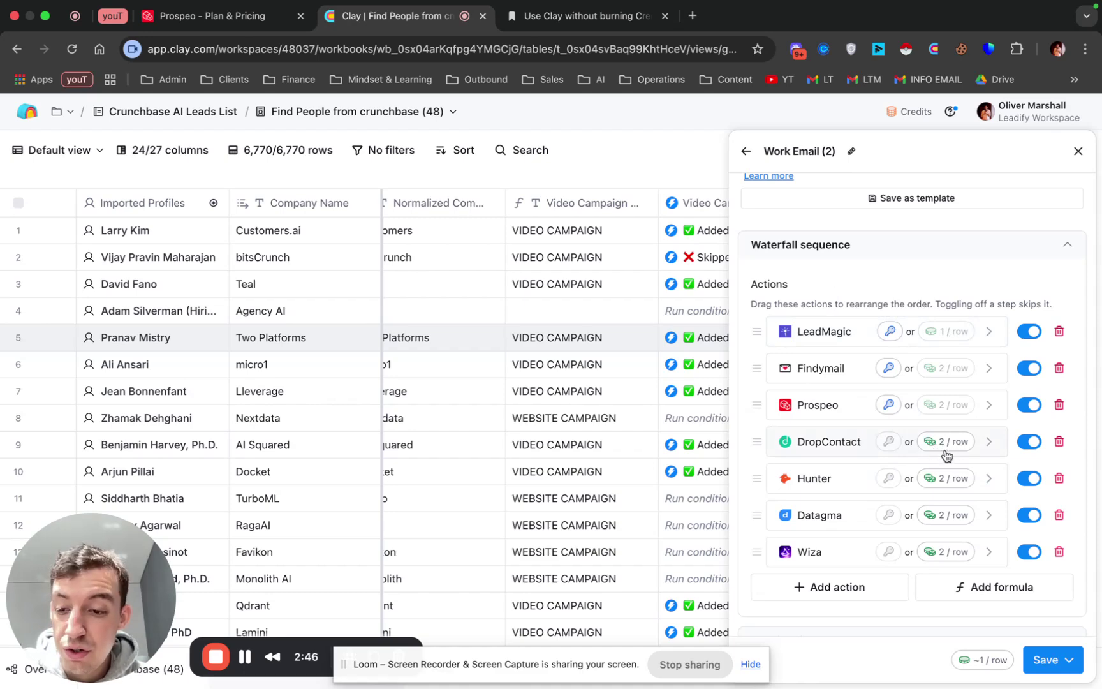
scroll(946, 455, down, 5)
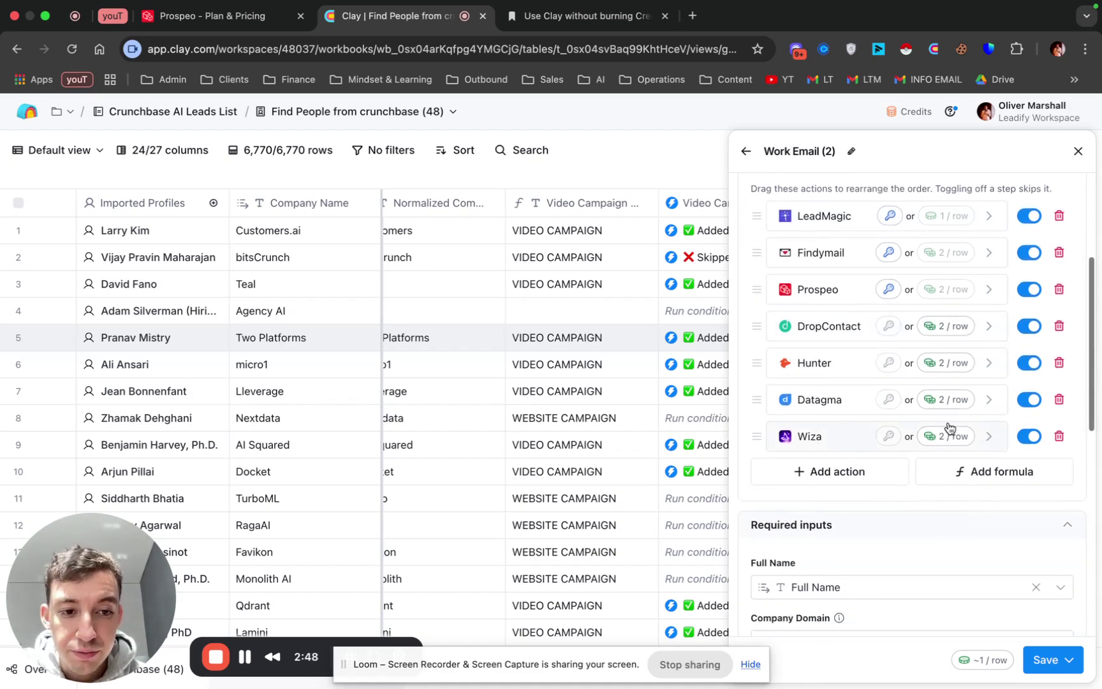
scroll(949, 428, up, 3)
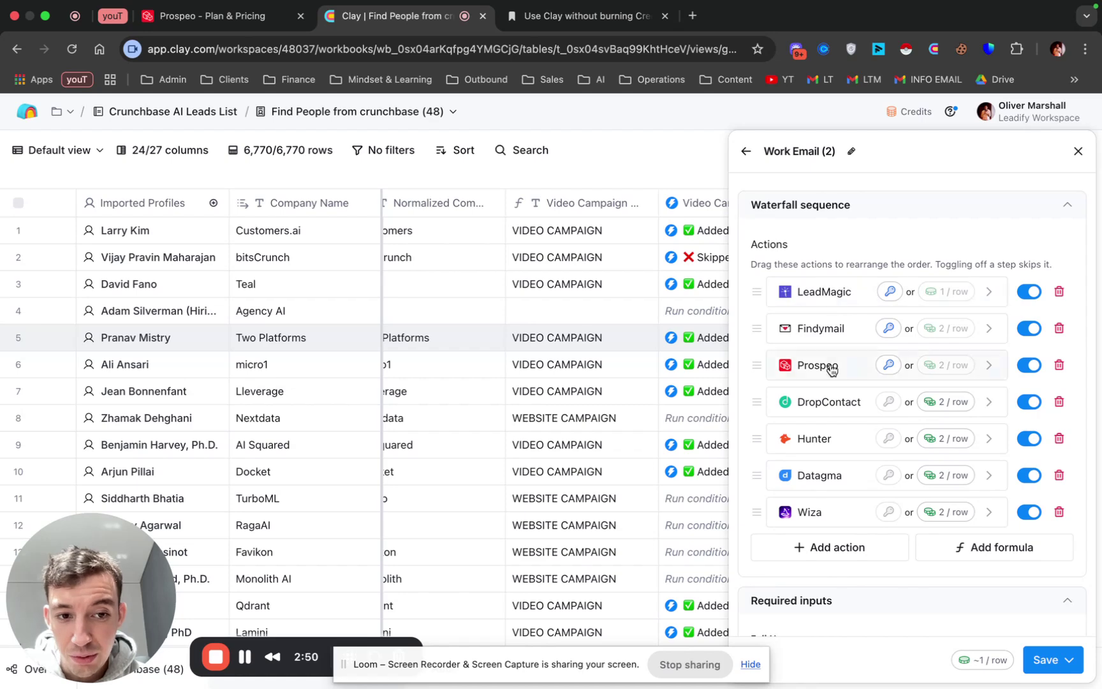
click(1059, 402)
click(1059, 401)
click(1059, 401)
click(1059, 402)
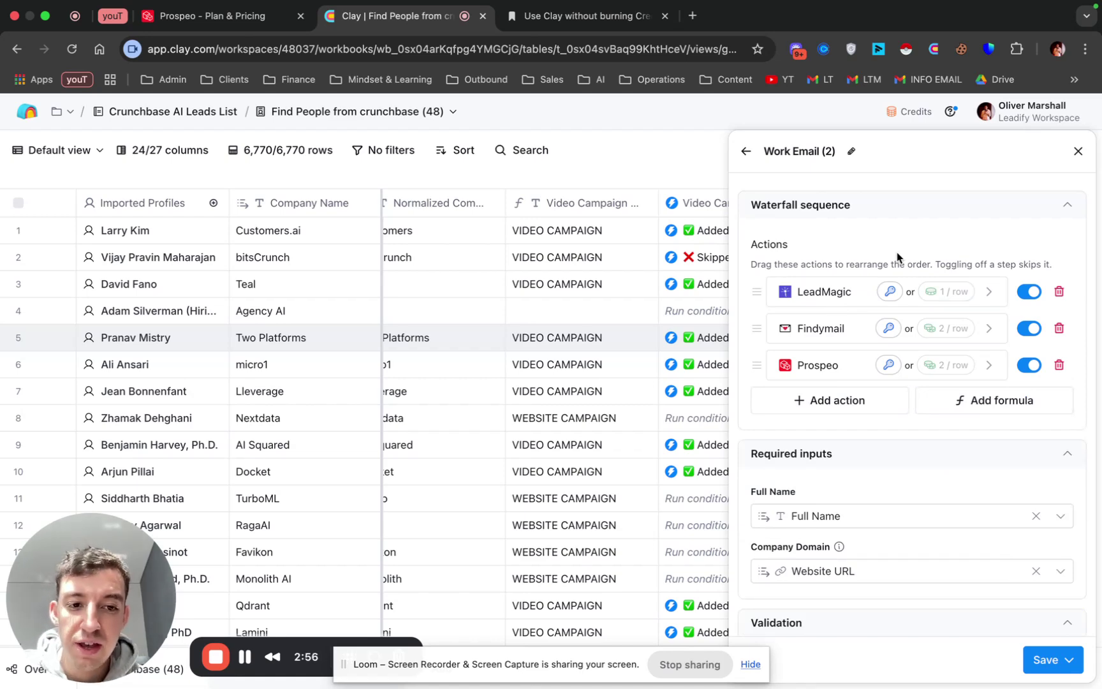
Set the waterfall's email validation provider to LeadMagic
scroll(898, 230, down, 2)
scroll(896, 230, down, 5)
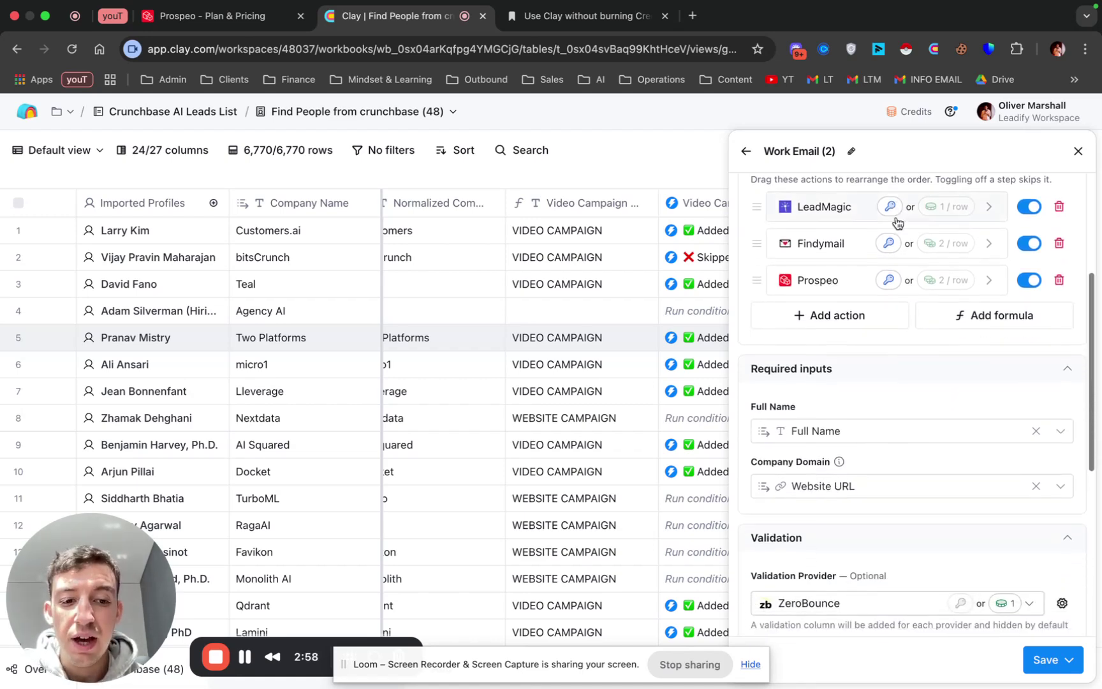
click(854, 386)
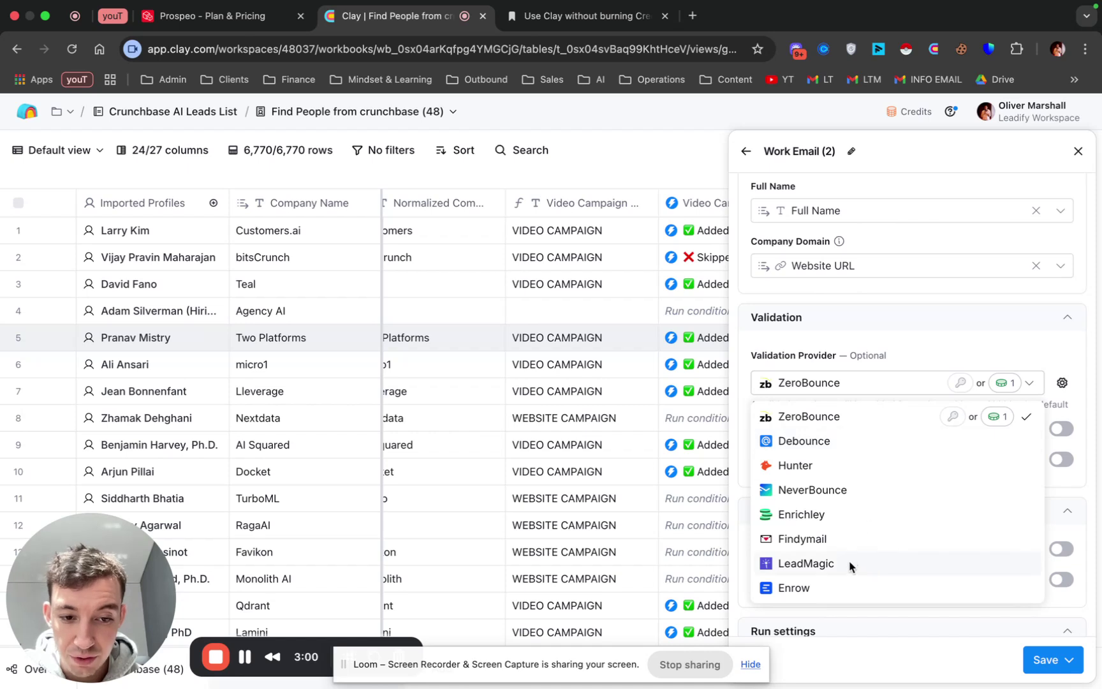
click(790, 563)
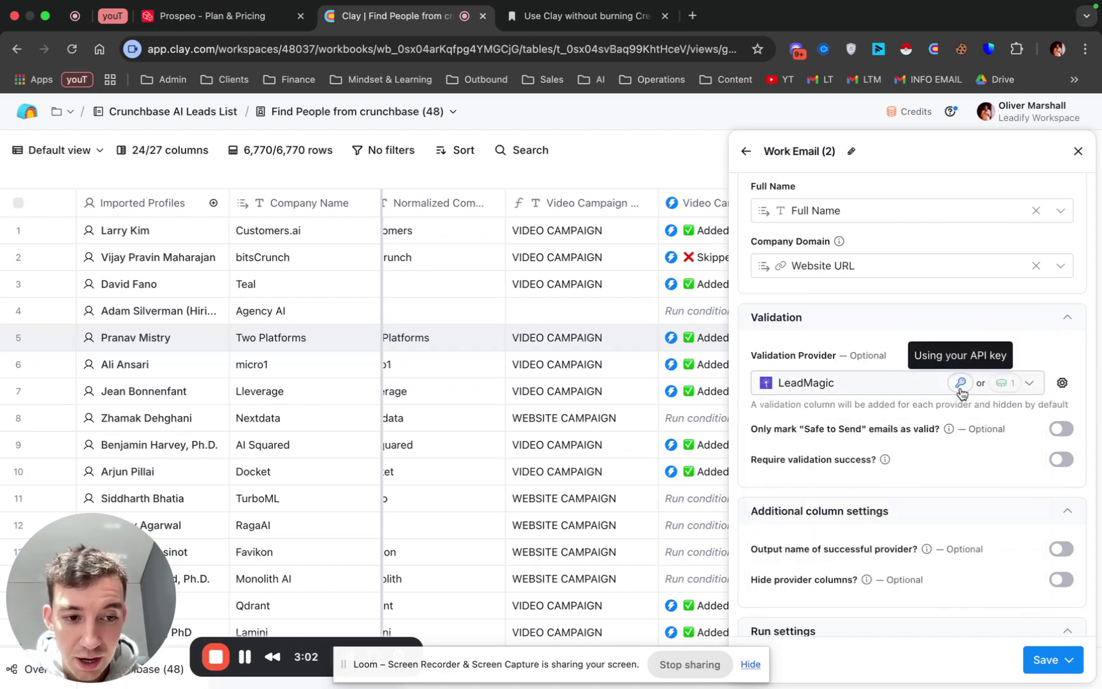
scroll(956, 347, up, 3)
scroll(918, 344, up, 2)
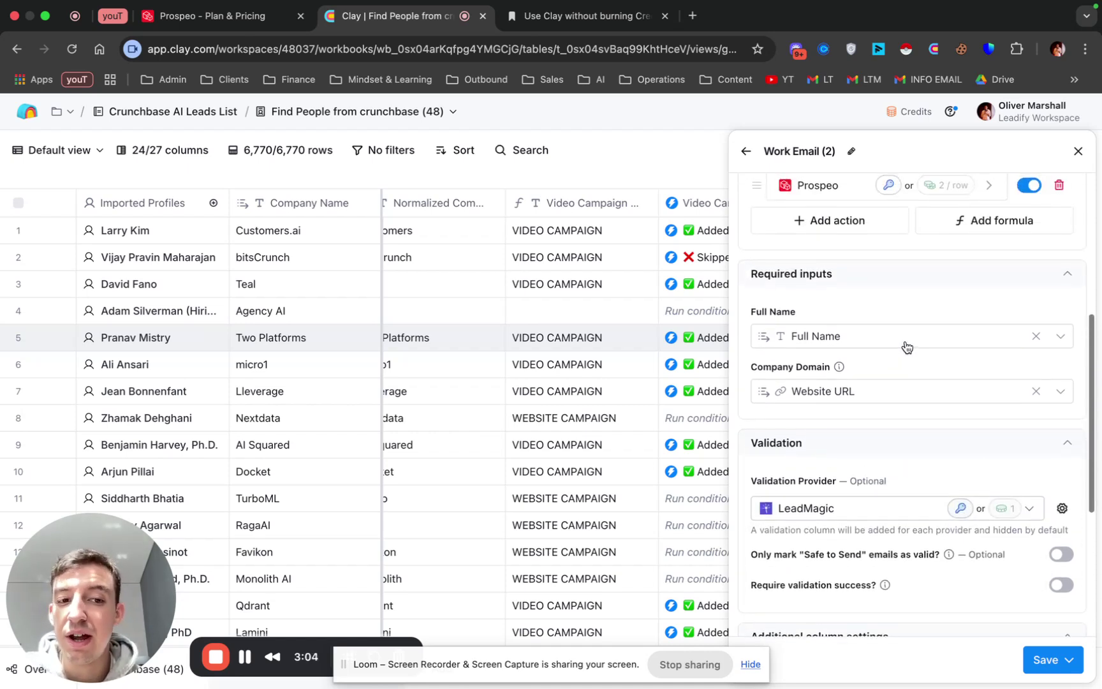
Review the remaining waterfall providers and look at Prospeo's plan pricing page
scroll(906, 346, up, 5)
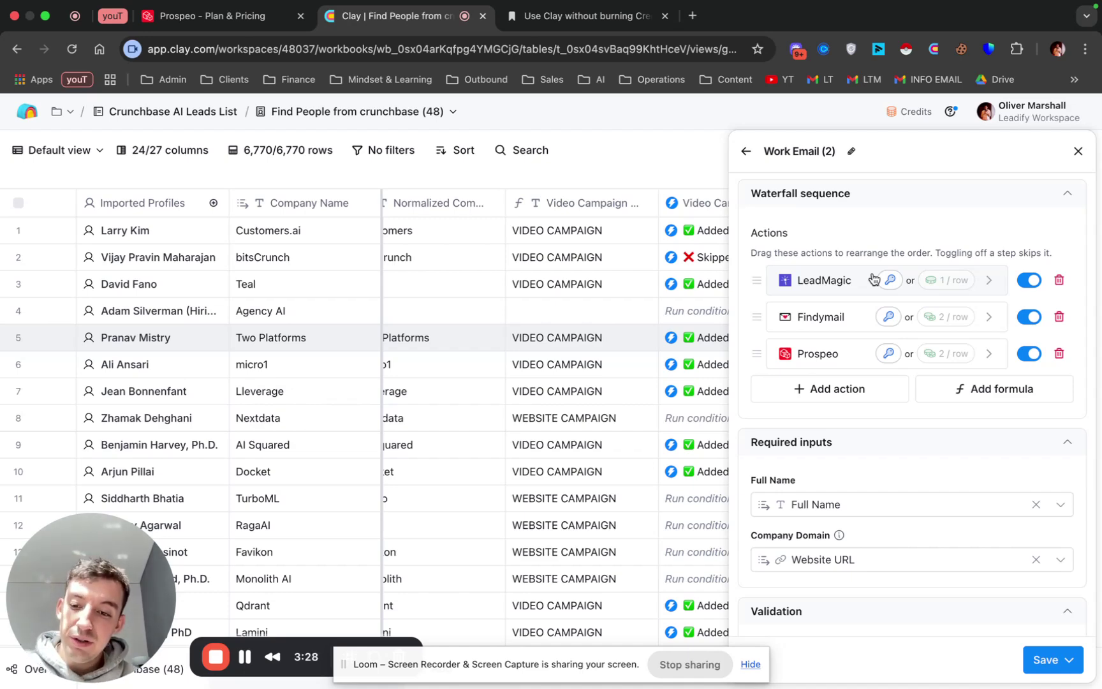
scroll(926, 327, up, 3)
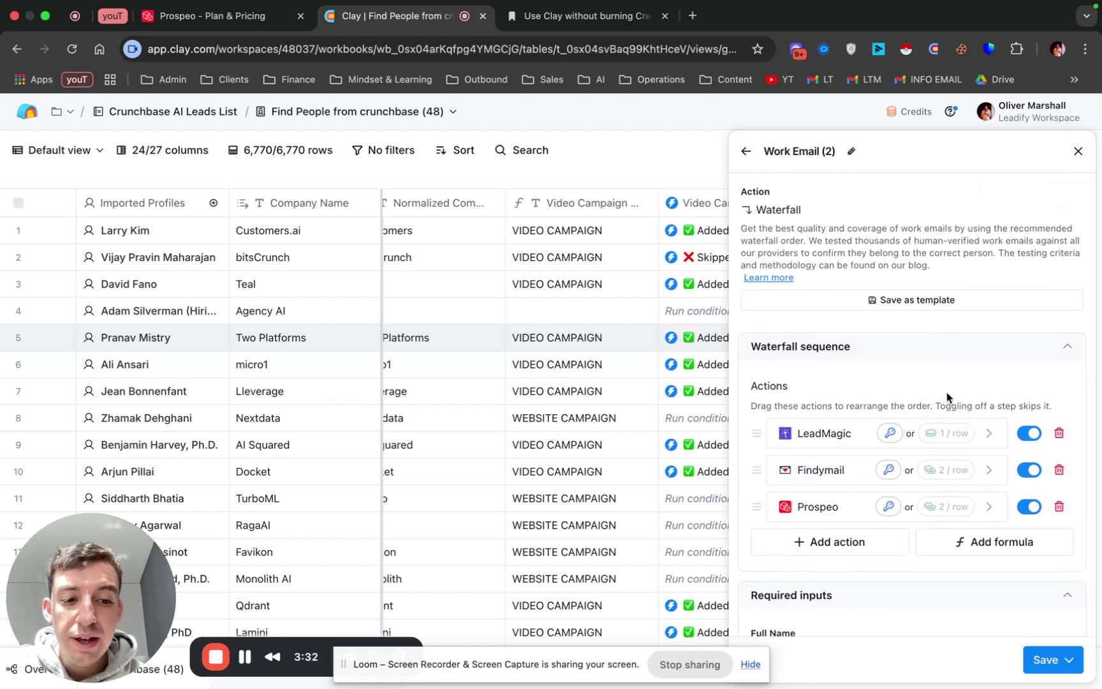
click(191, 16)
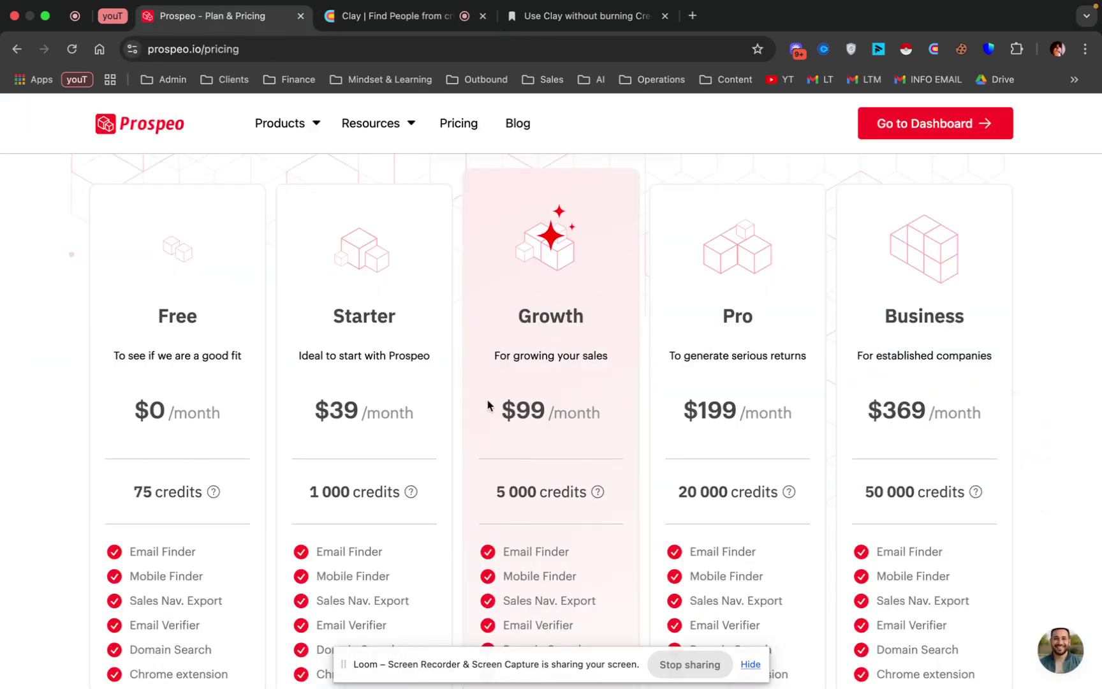
click(588, 20)
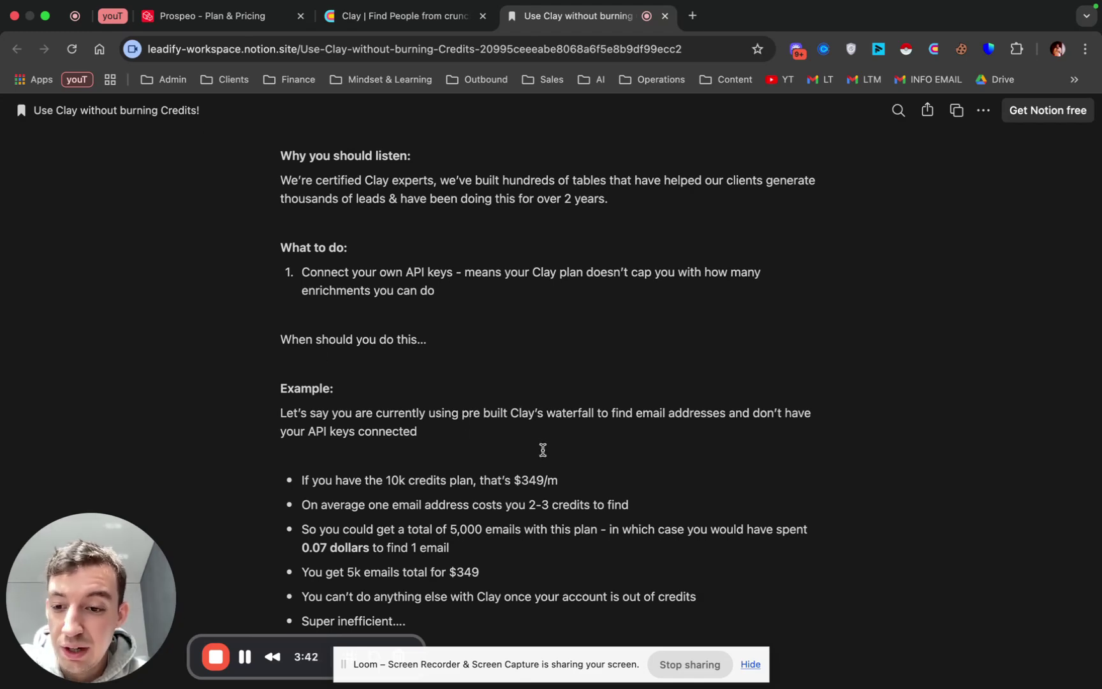
Return to Clay and inspect the account choices for the waterfall's LeadMagic Find Work Email action
click(416, 23)
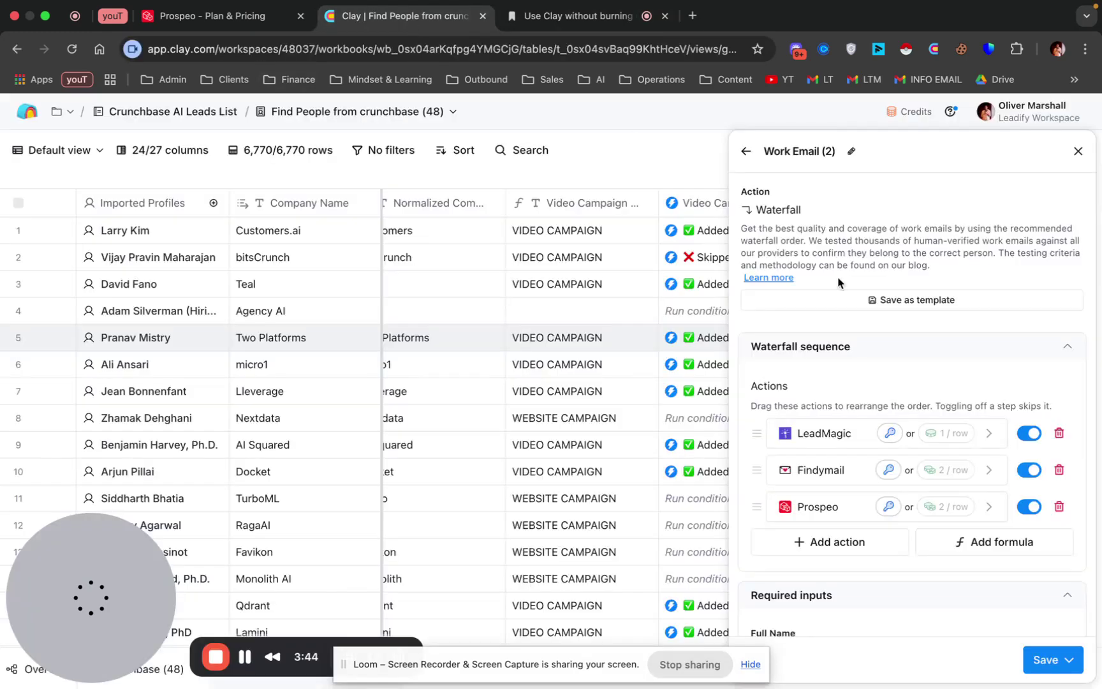
click(934, 433)
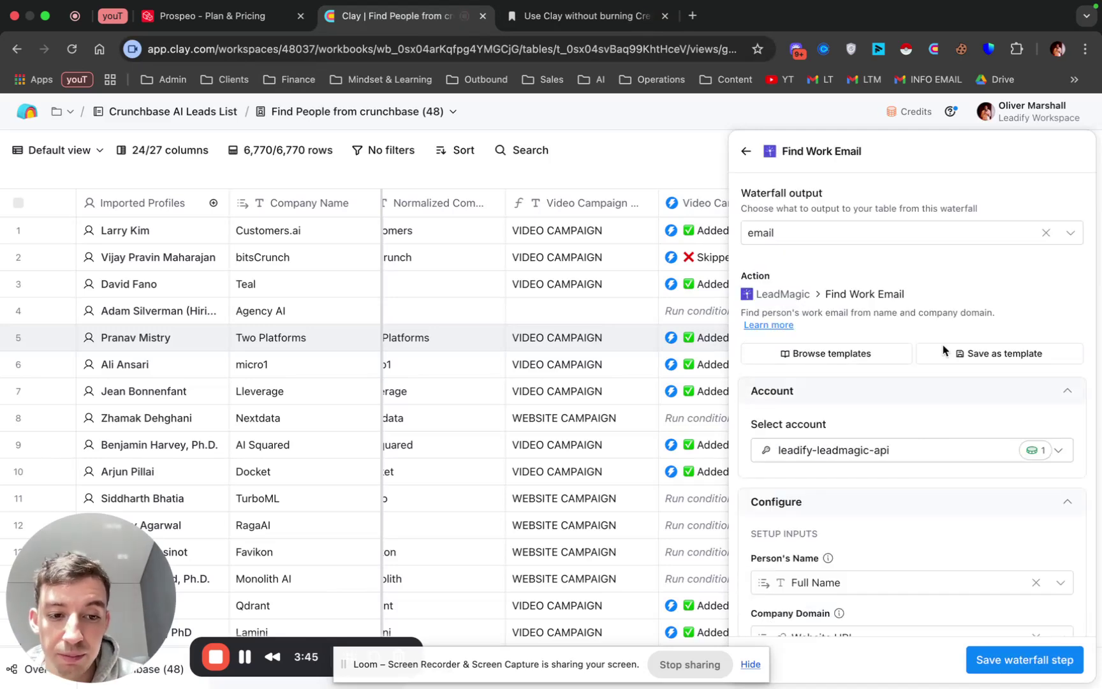
click(970, 451)
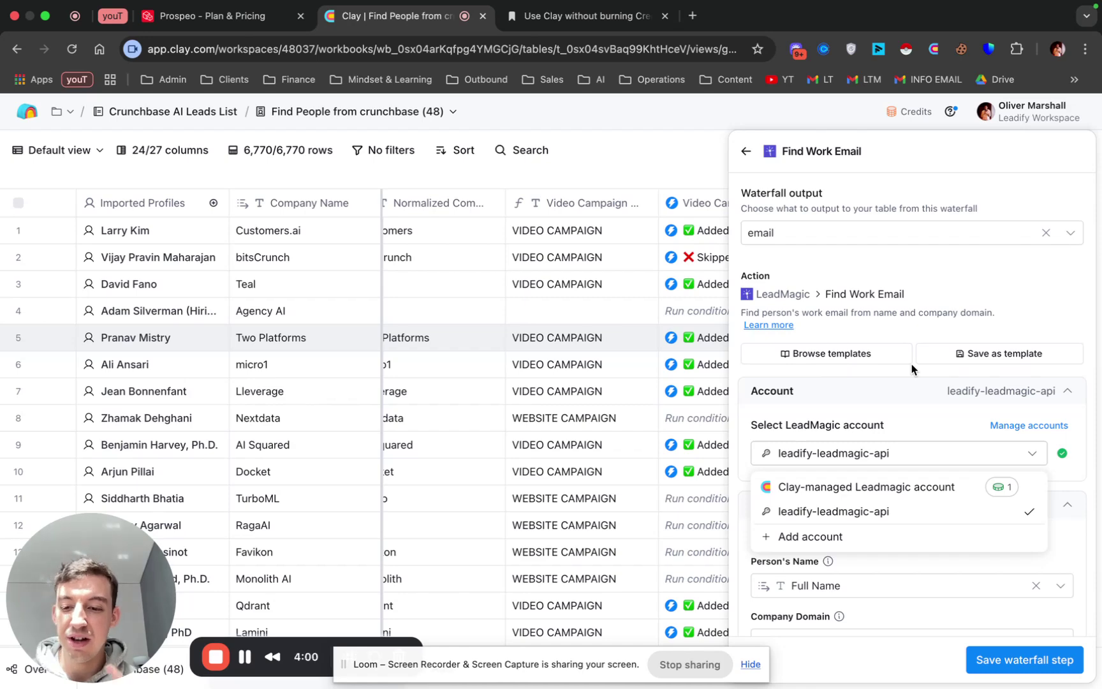
click(1034, 151)
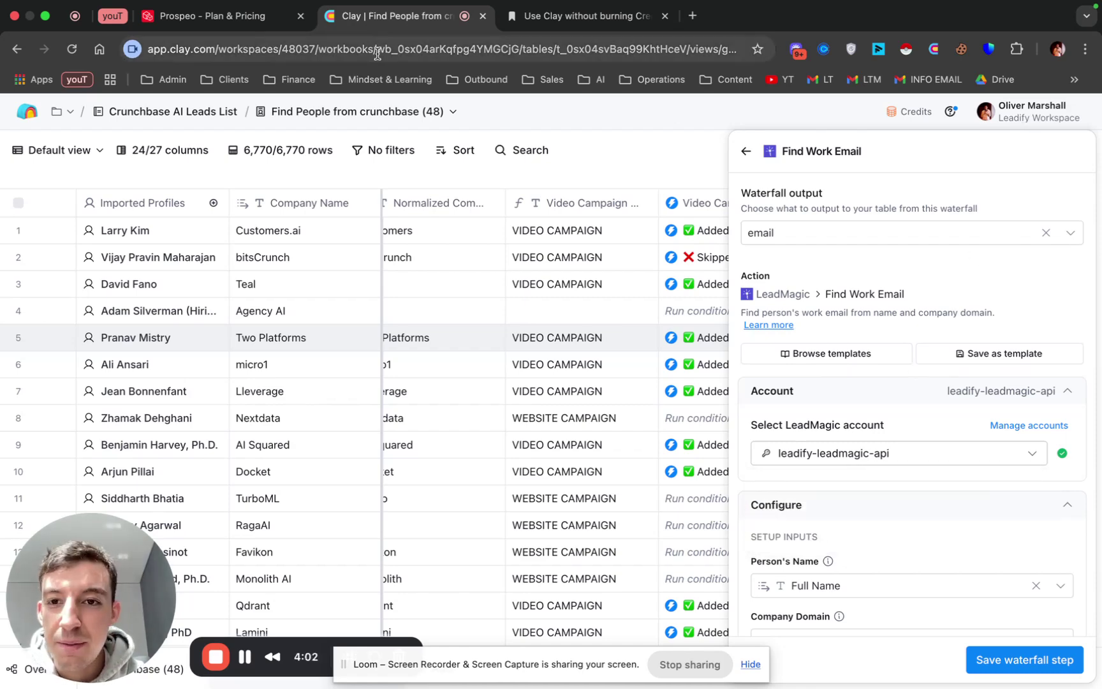
Switch back to the Notion note and read the cost example for the 10k credits plan
click(561, 20)
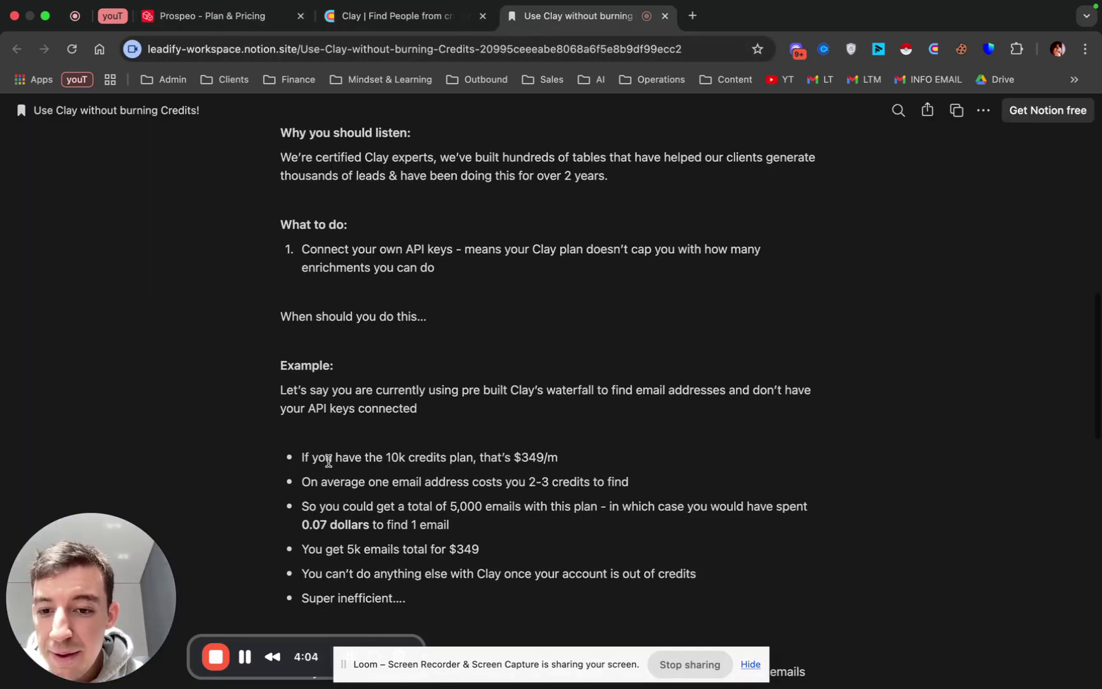
drag(334, 457, 555, 457)
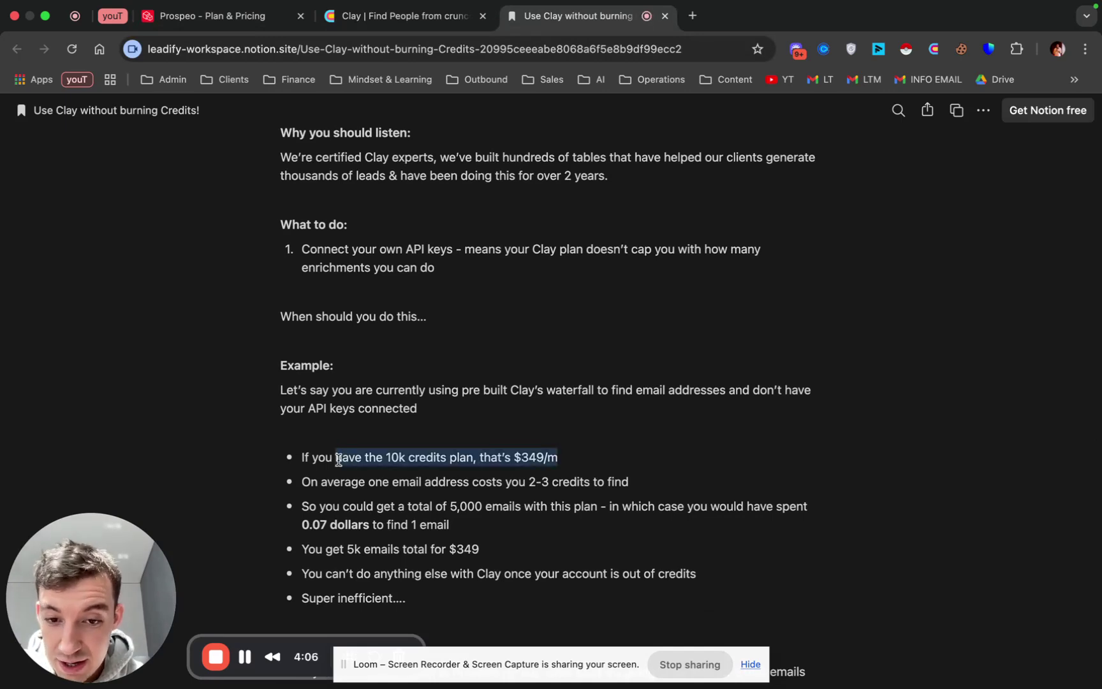
click(552, 460)
scroll(535, 475, down, 1)
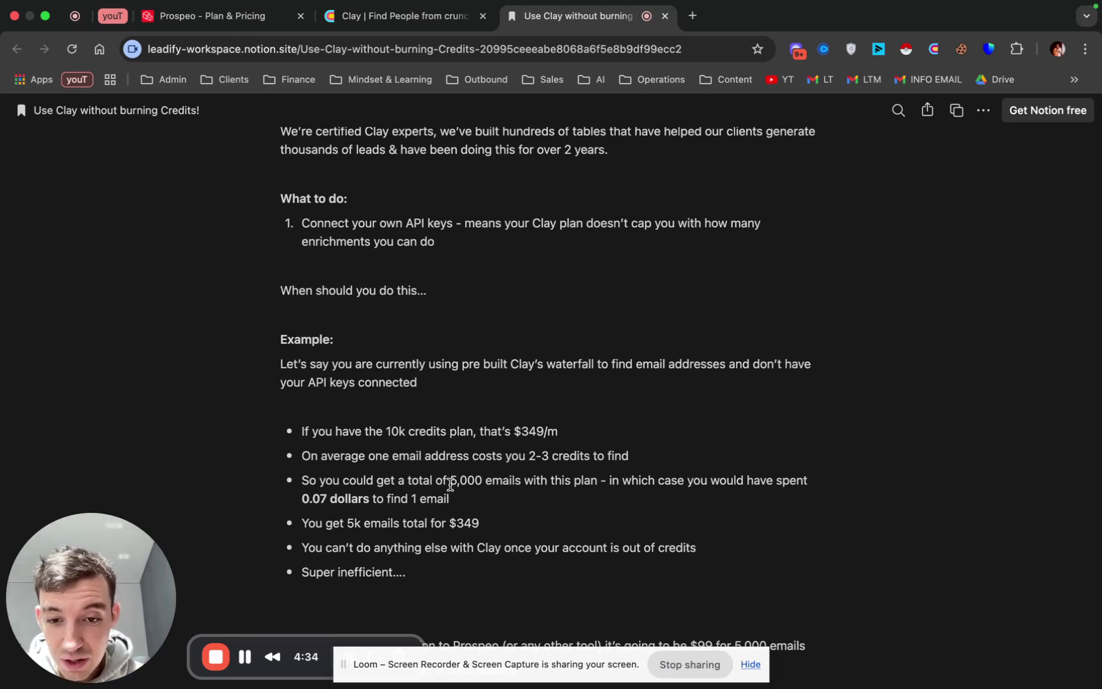
Examine the note's email total for the 10k credits plan and its price comparison with a Prospeo subscription
drag(451, 480, 483, 480)
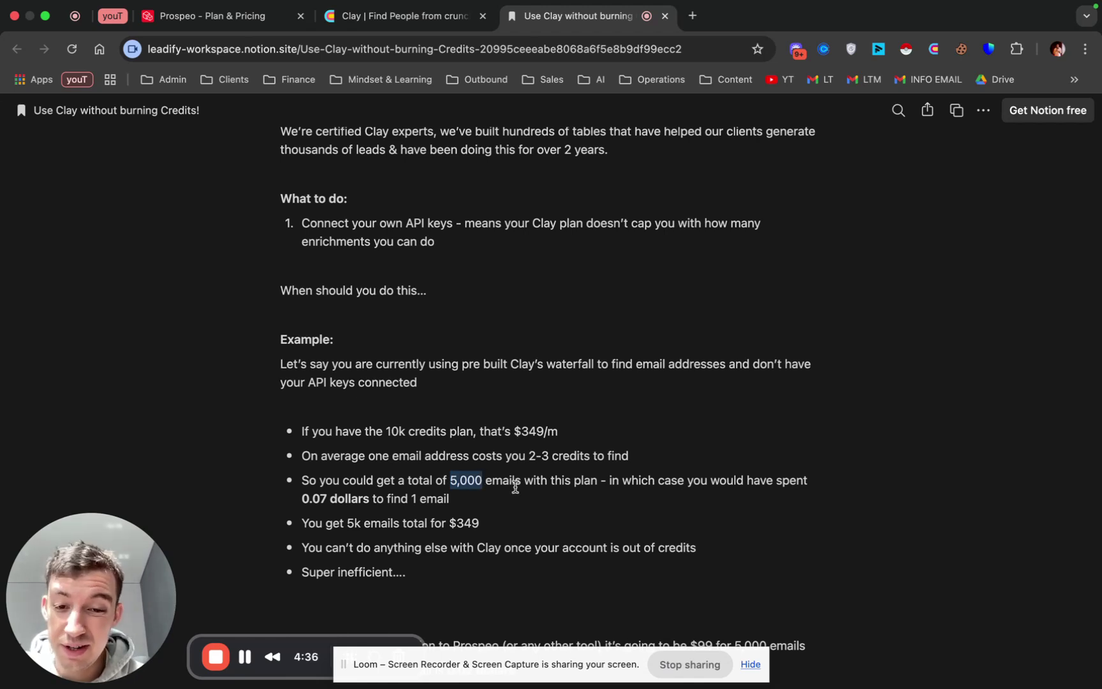
click(515, 487)
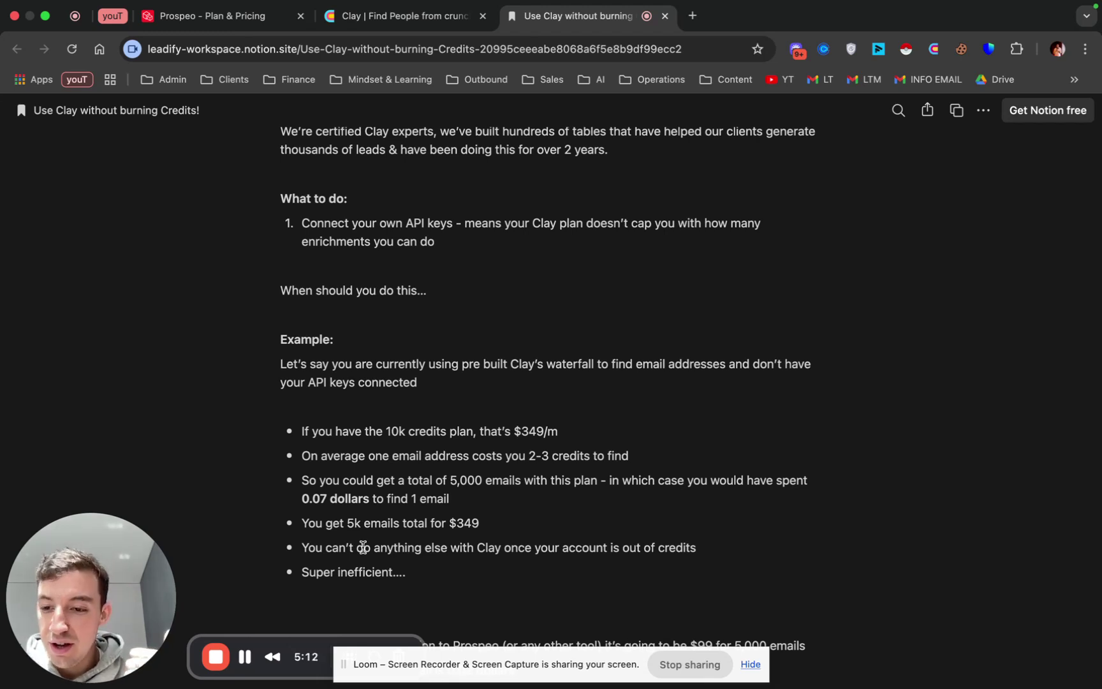
drag(410, 569, 337, 571)
click(341, 570)
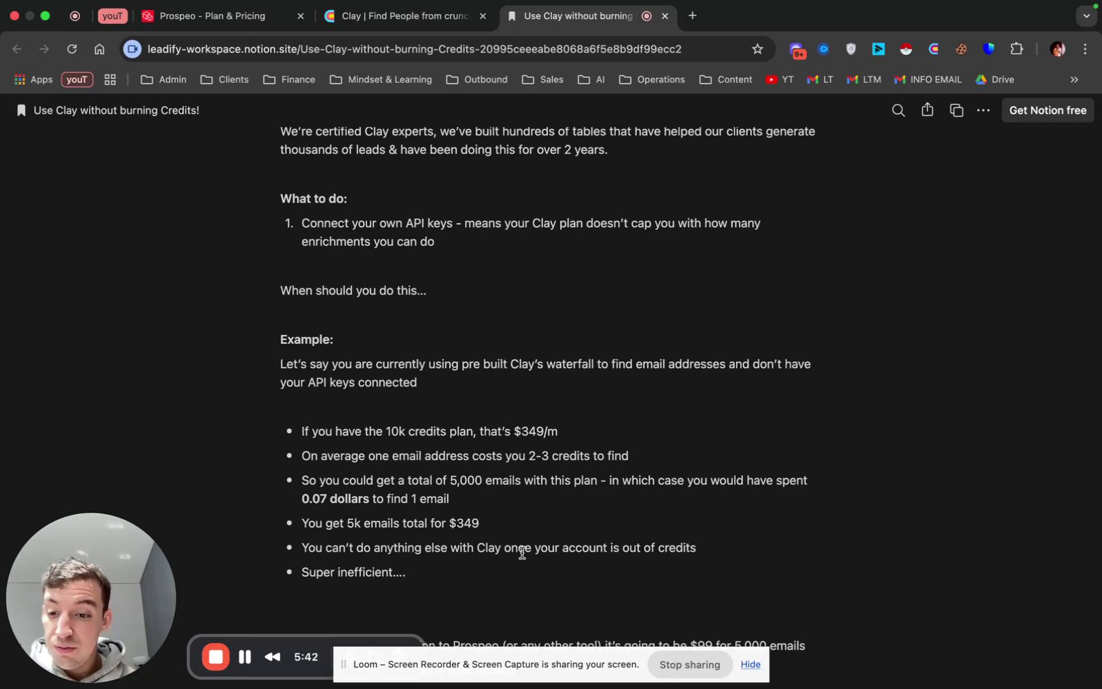
scroll(522, 552, down, 8)
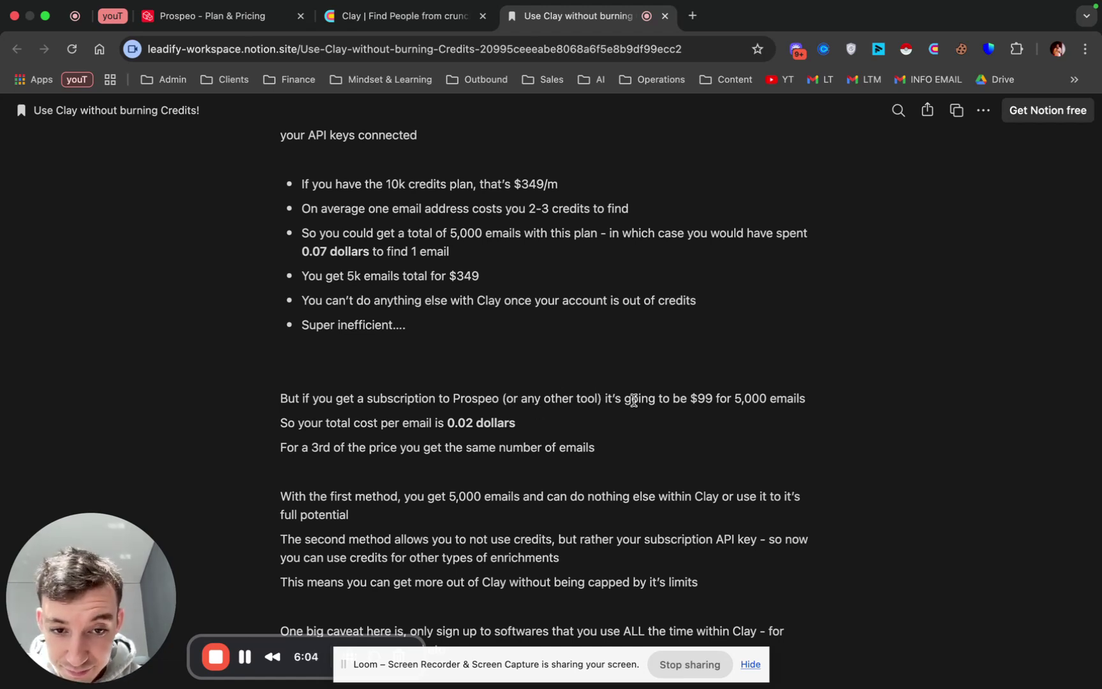
drag(692, 400, 768, 400)
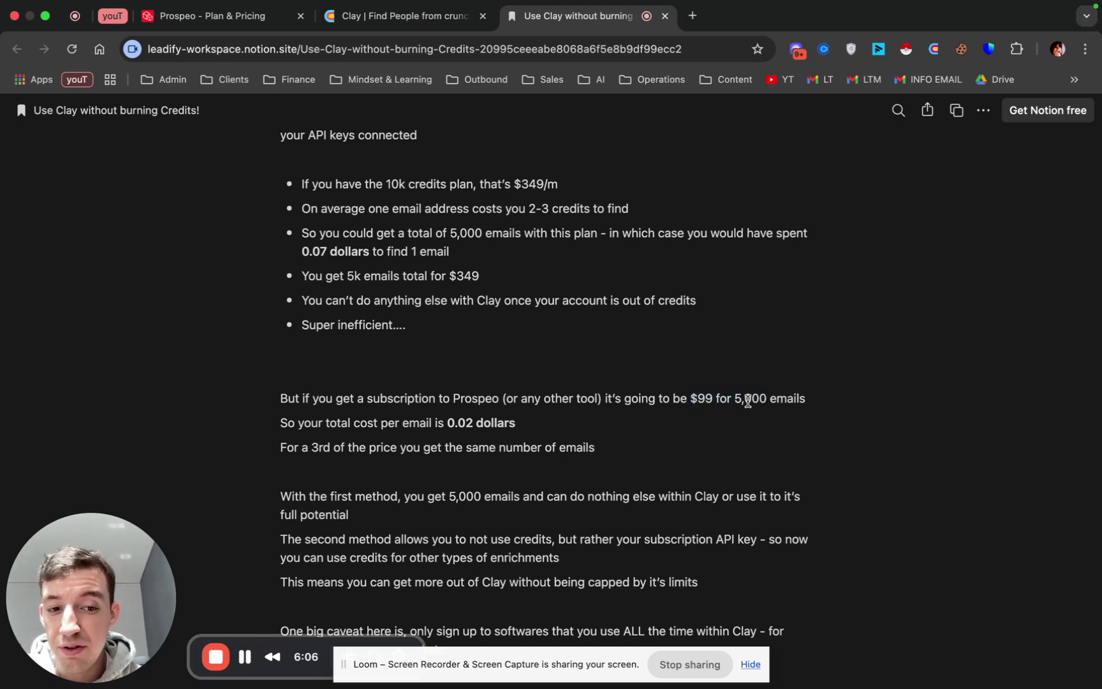
Switch to Prospeo's pricing page, check the Growth plan's monthly price and credits, and return to the Notion note
click(229, 19)
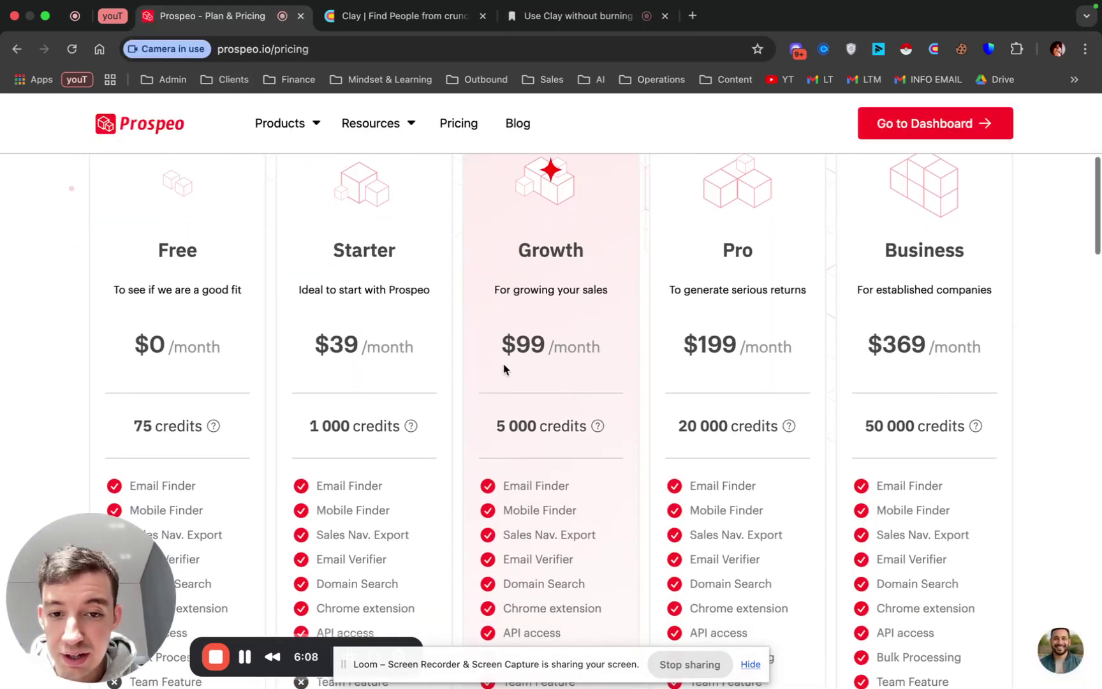
drag(504, 369, 611, 345)
double_click(521, 426)
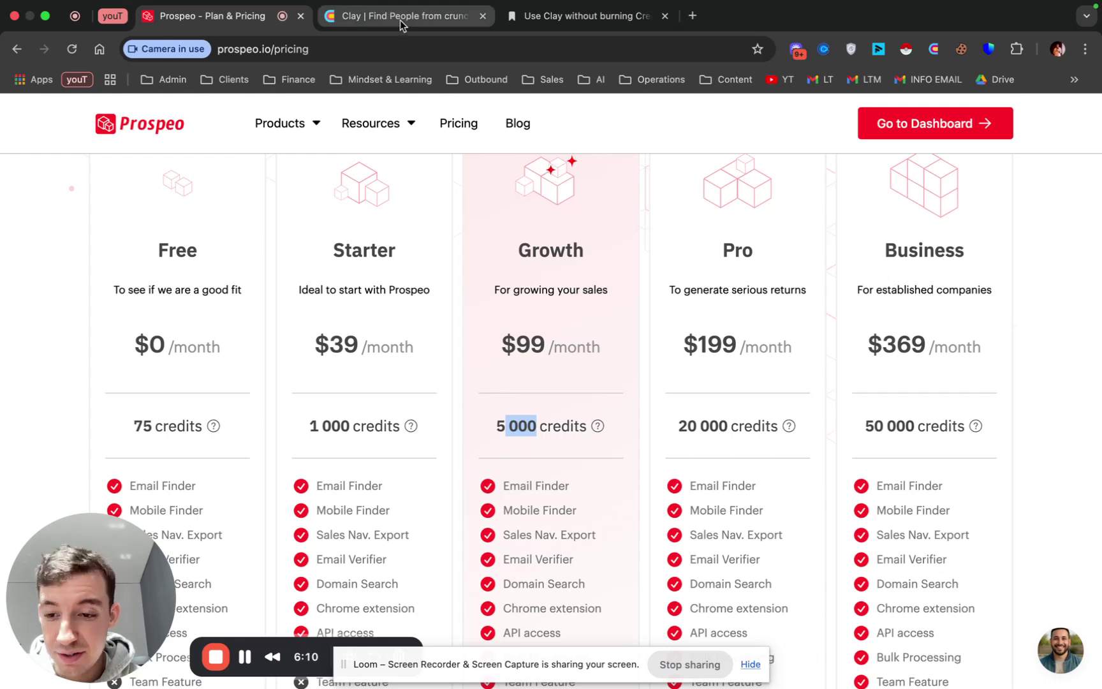
click(399, 20)
click(549, 22)
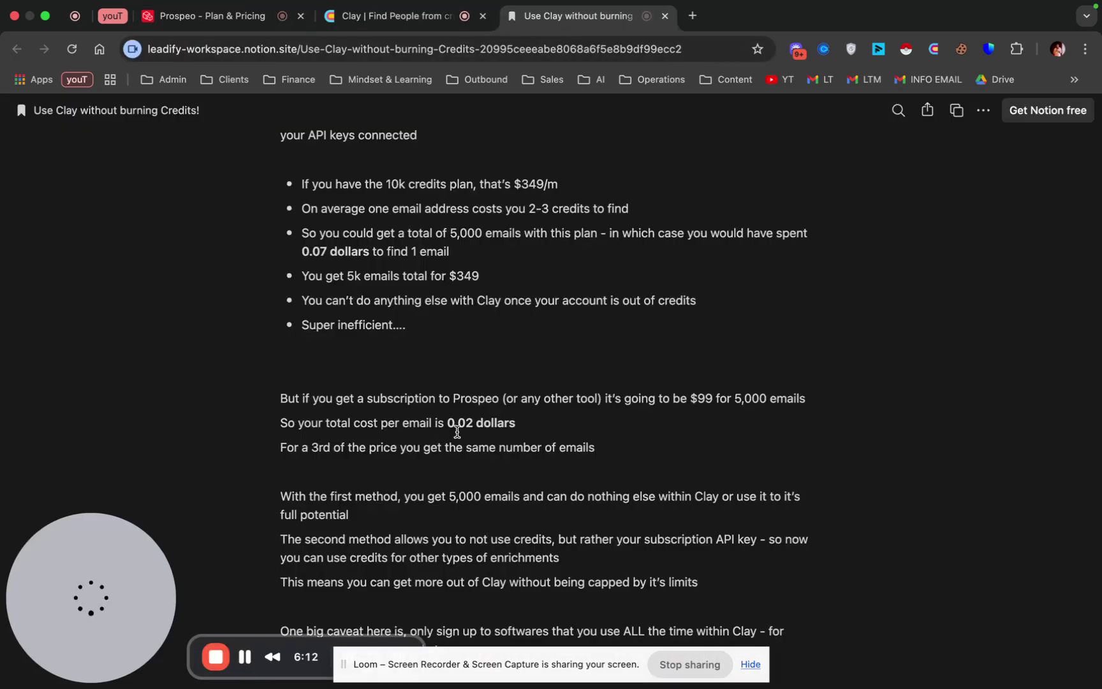
Read the note's cost per email with Prospeo, the comparison of the two methods, and the caveat about subscriptions
scroll(456, 432, down, 2)
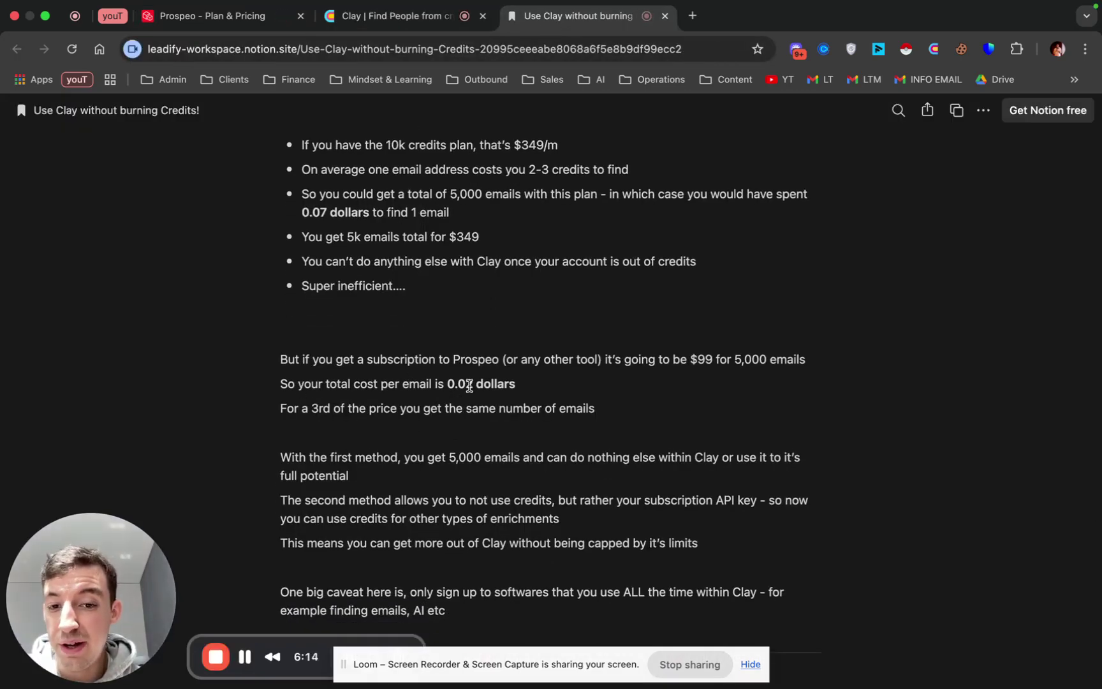
drag(447, 384, 511, 385)
click(389, 429)
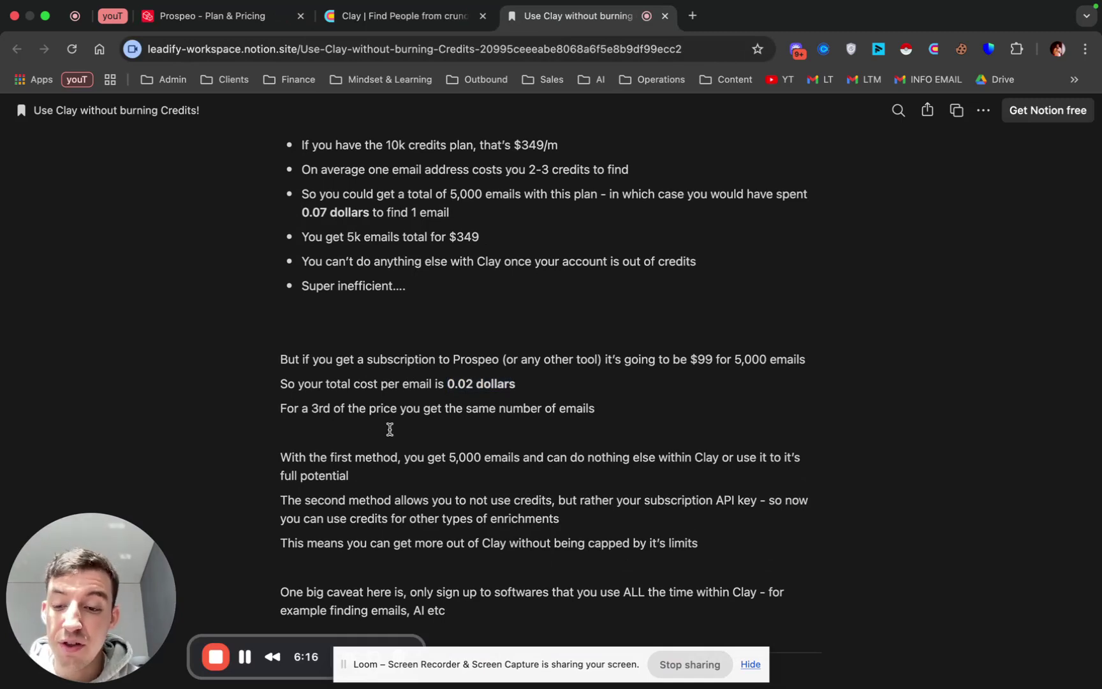
scroll(500, 446, down, 1)
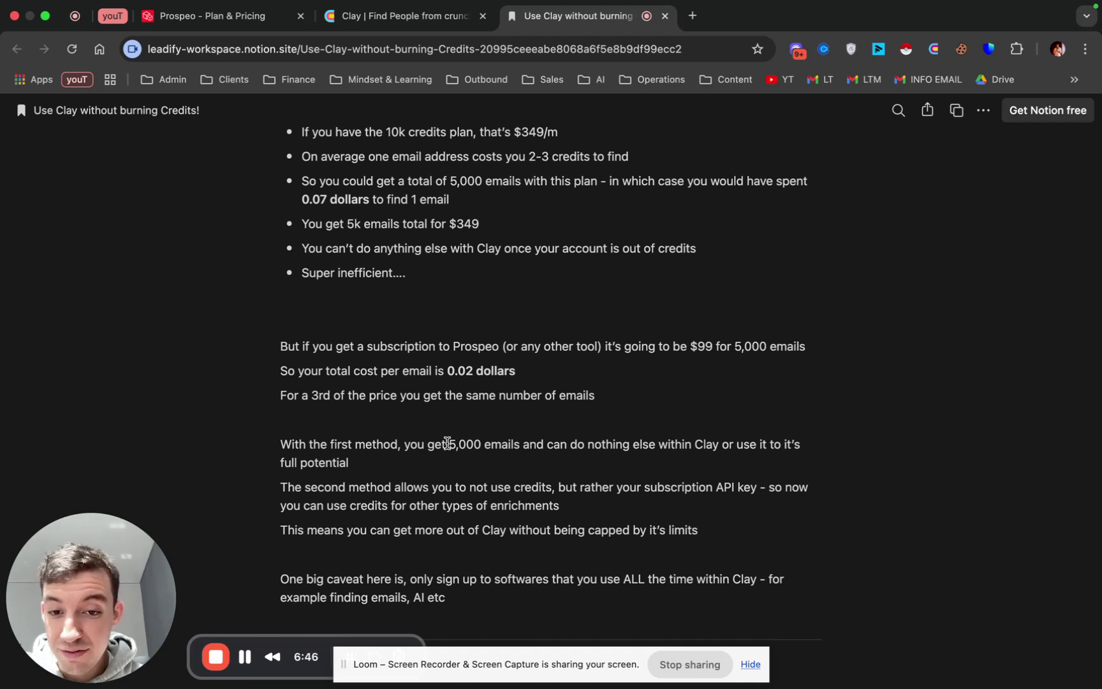
drag(443, 444, 647, 446)
click(650, 447)
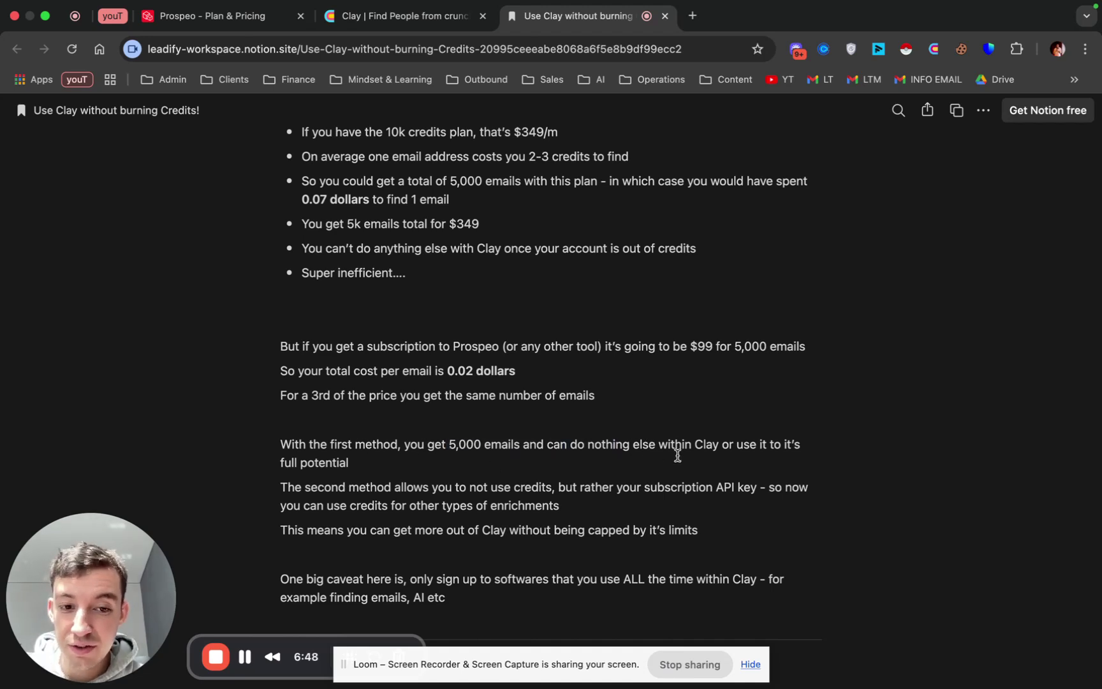
scroll(524, 486, down, 1)
scroll(525, 485, up, 1)
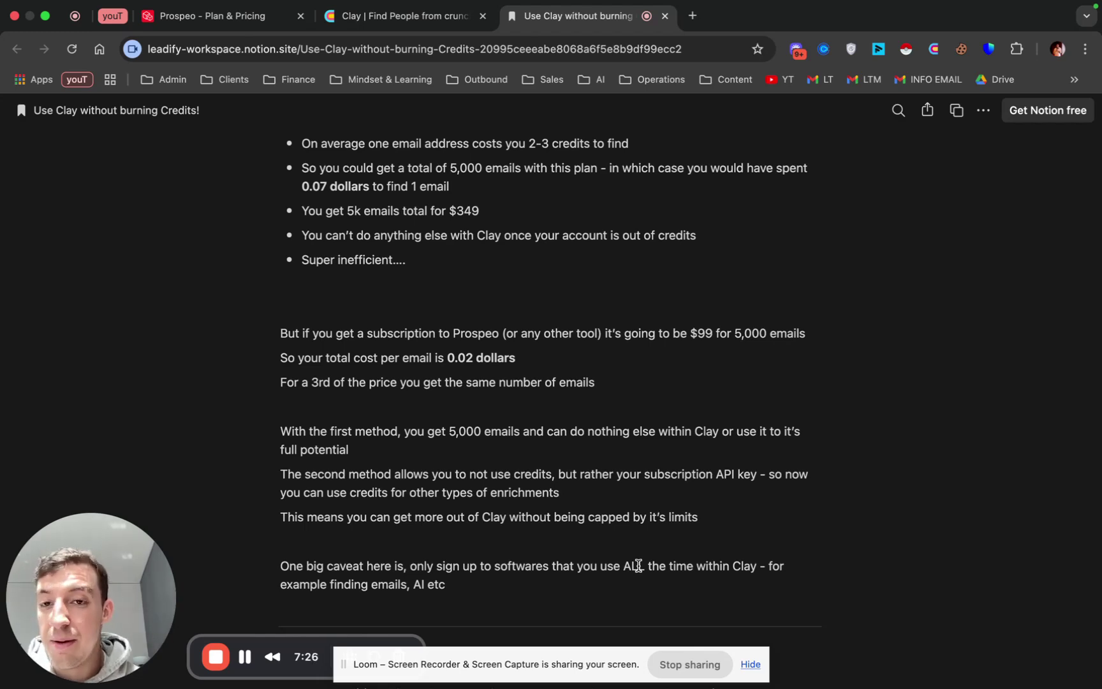
Open the Prospeo dashboard from its pricing page and expand the account options to locate the API entry
click(239, 16)
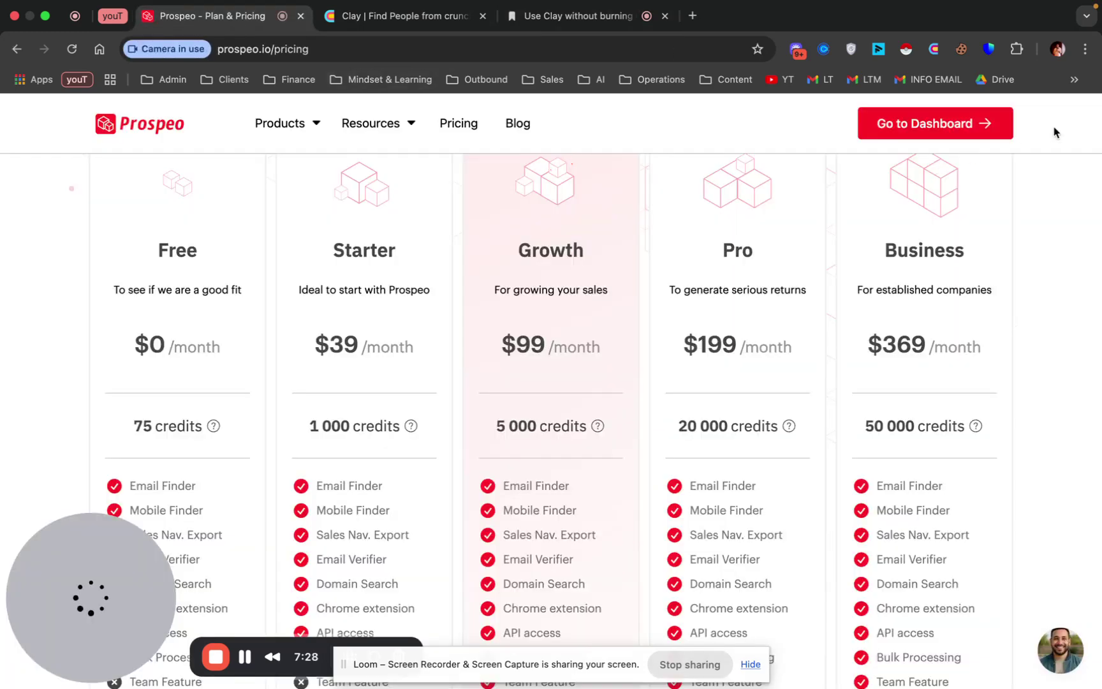
click(964, 127)
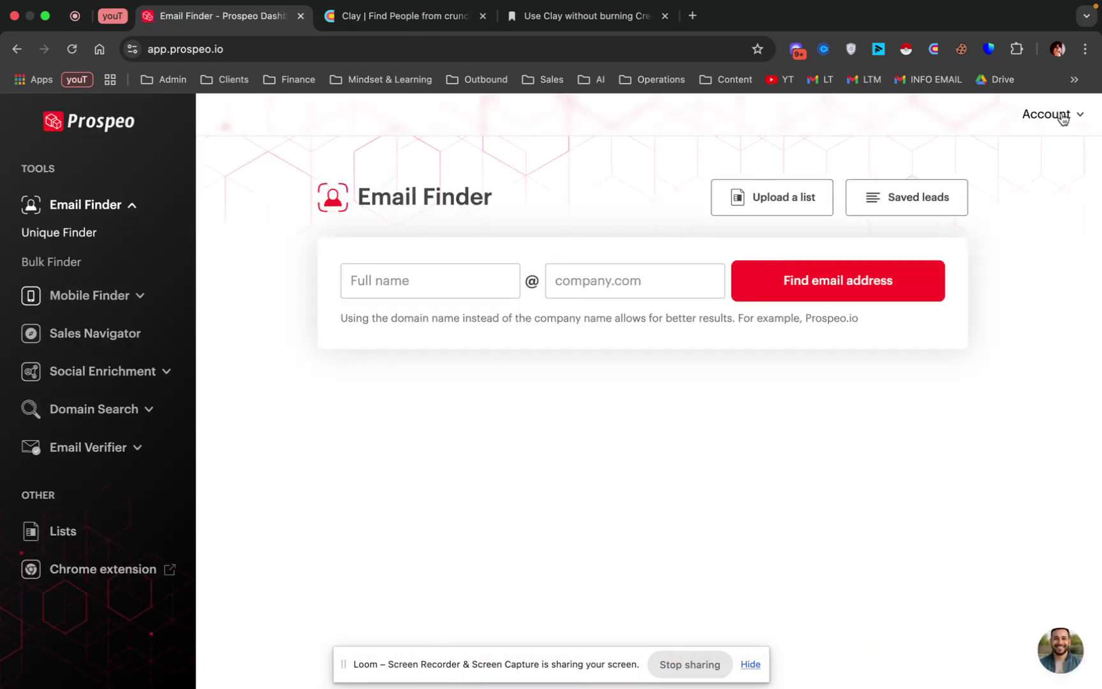
click(1063, 119)
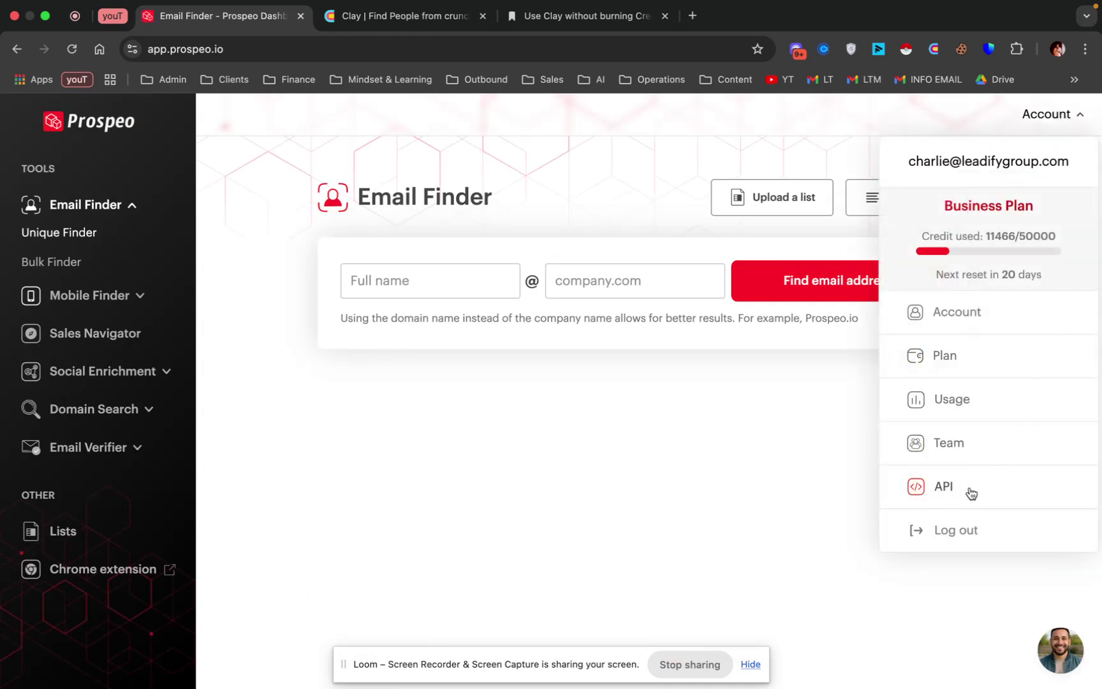
Switch to Clay, open its home page in a new tab, and close the Work Email waterfall settings
click(574, 20)
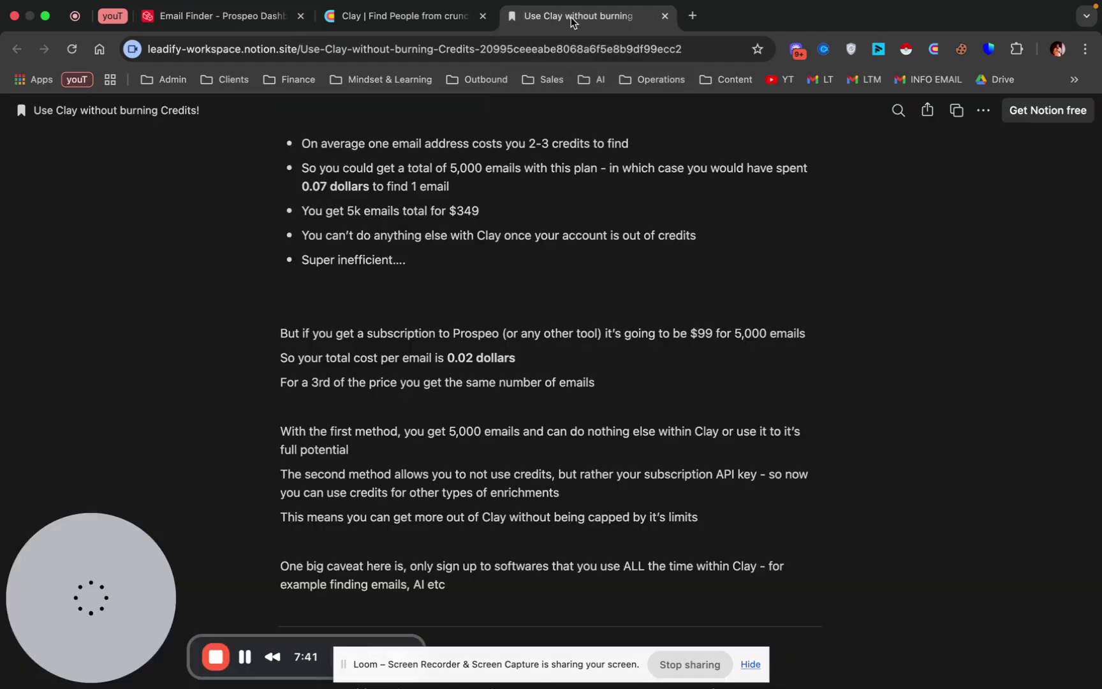
click(411, 18)
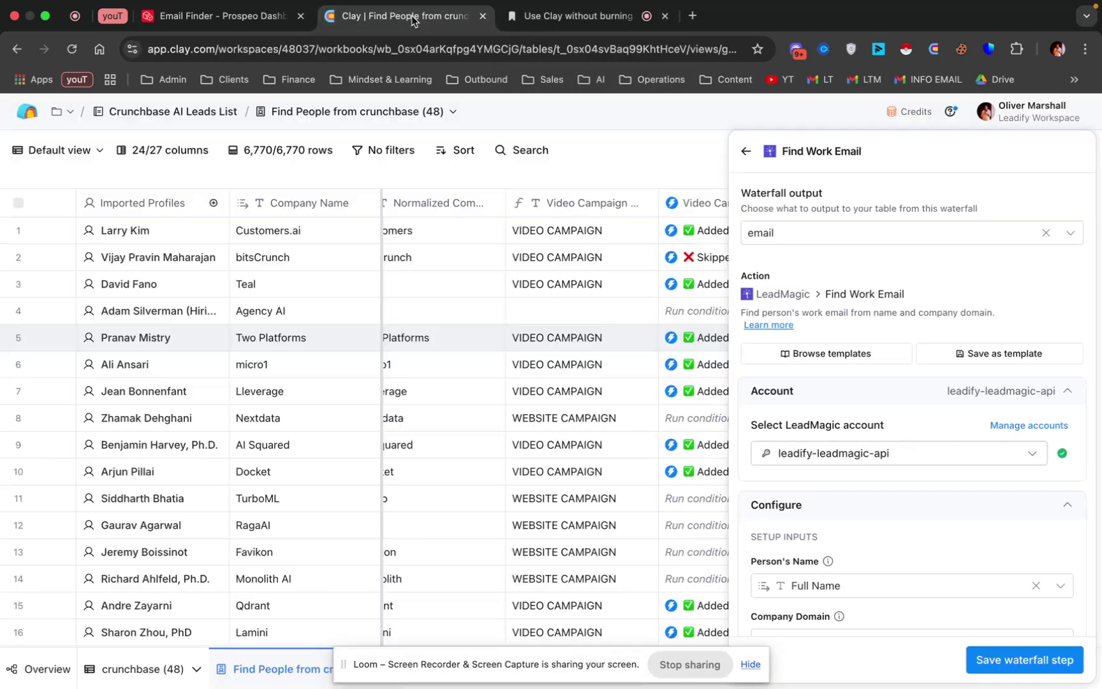
super+click(26, 113)
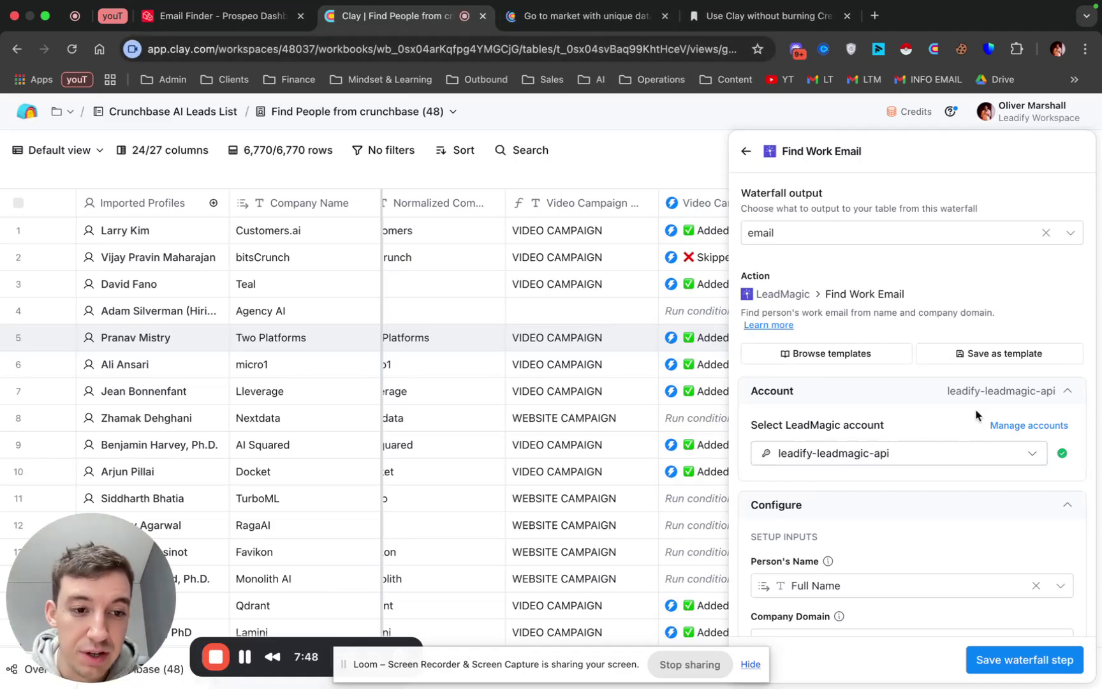
click(746, 151)
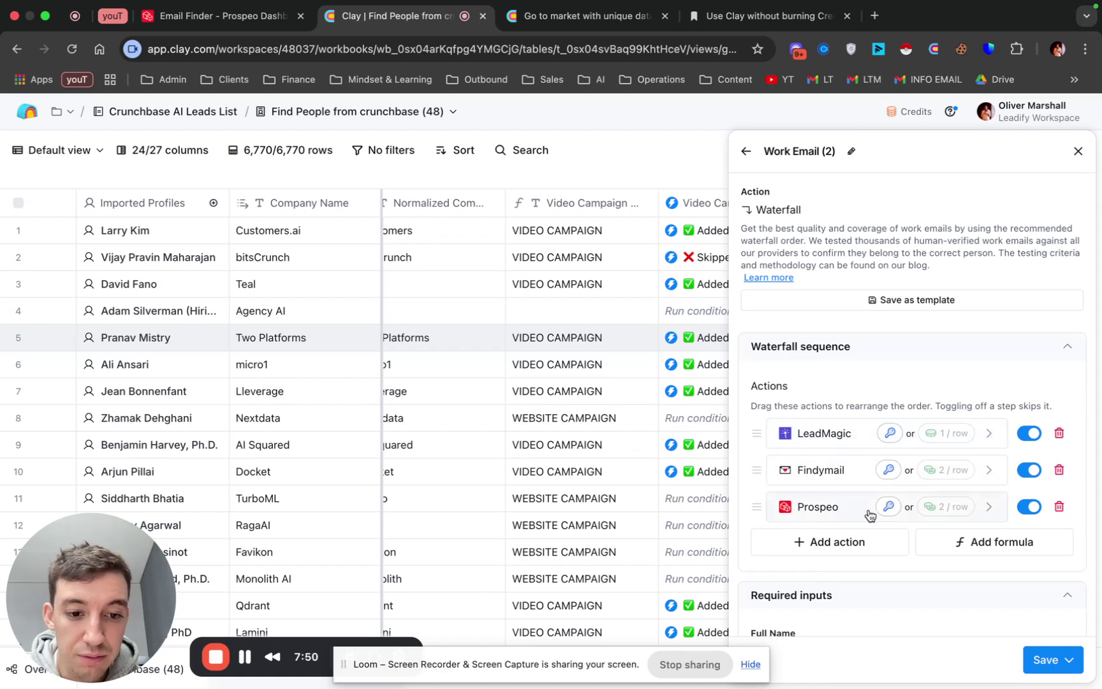
click(1077, 152)
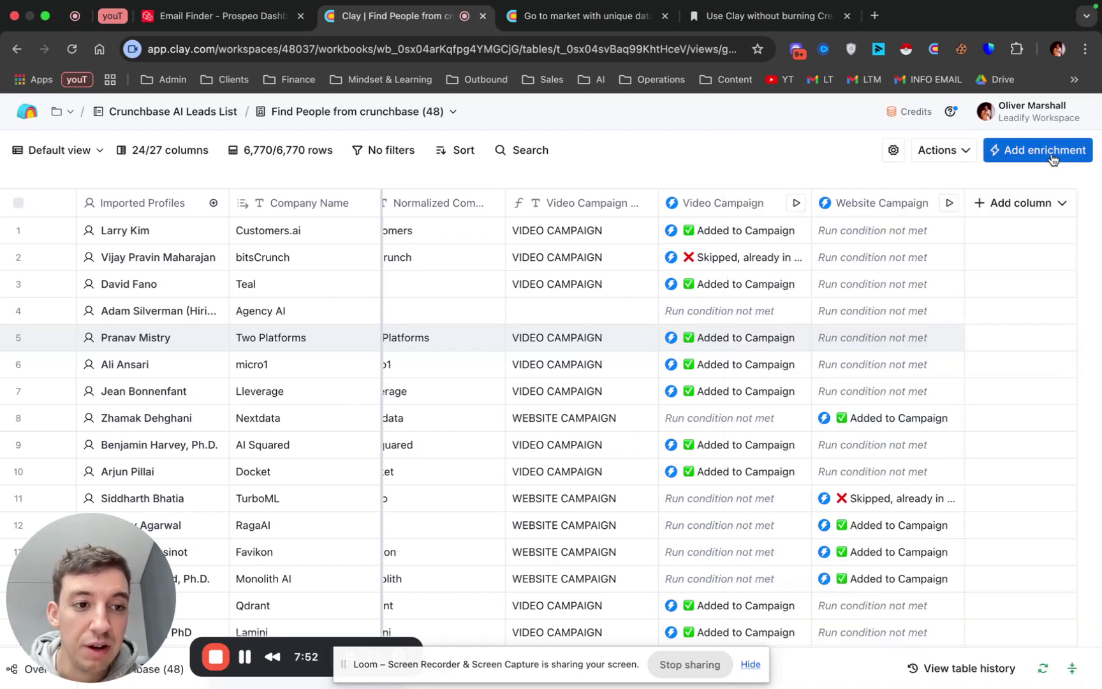
Search the enrichments for prospeo, open Prospeo's Find Work Email setup, and inspect its account choices
click(1052, 159)
text(prospeo)
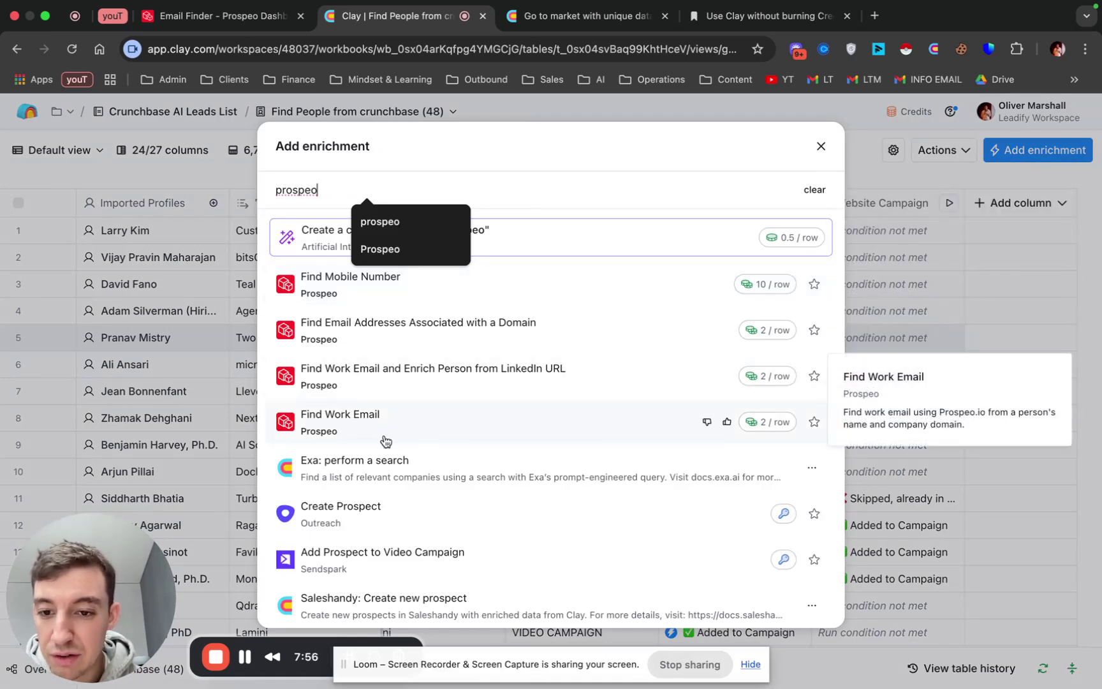
click(426, 425)
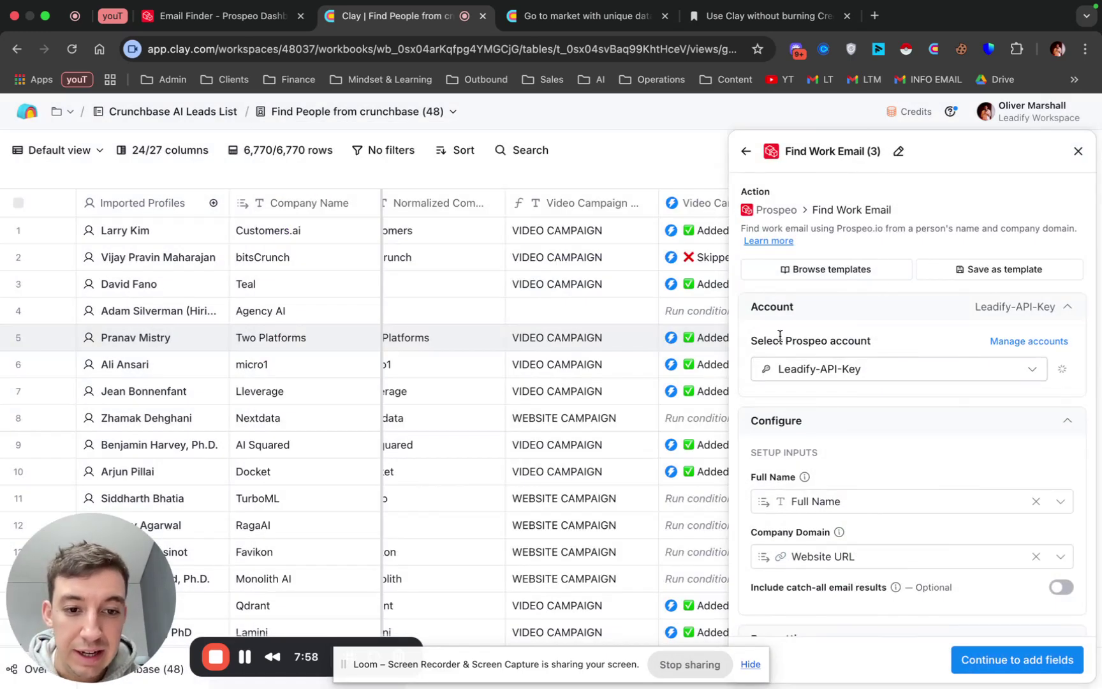
drag(751, 342, 882, 346)
click(908, 369)
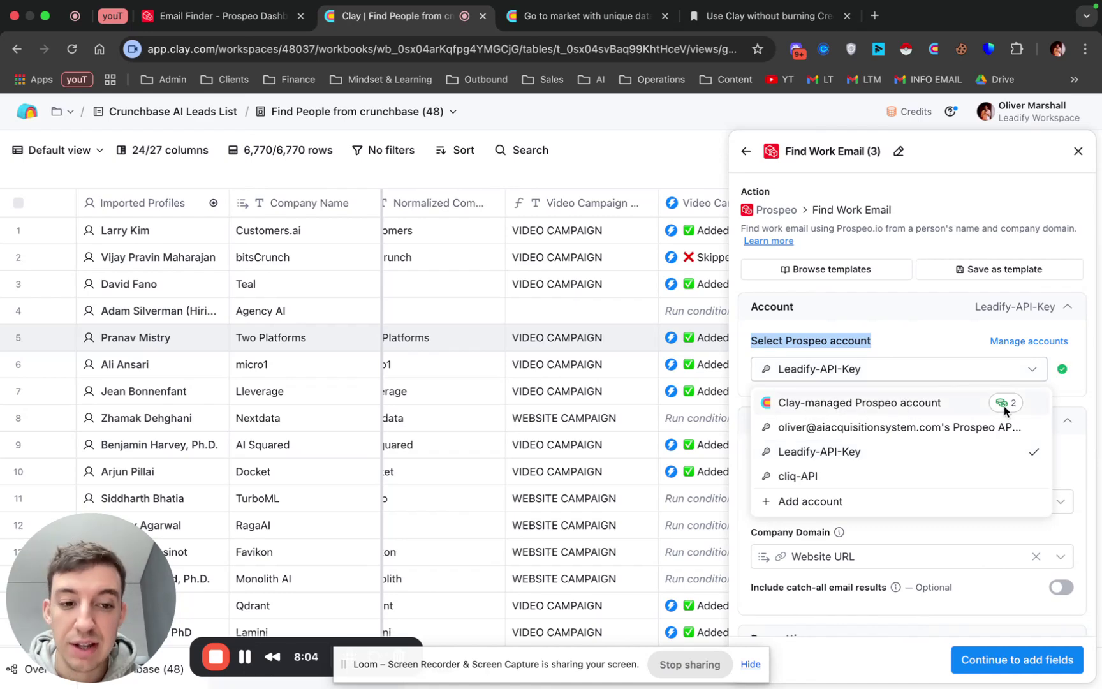
Open the form for adding a Prospeo account, try out its API key field, and close the form without saving
click(824, 501)
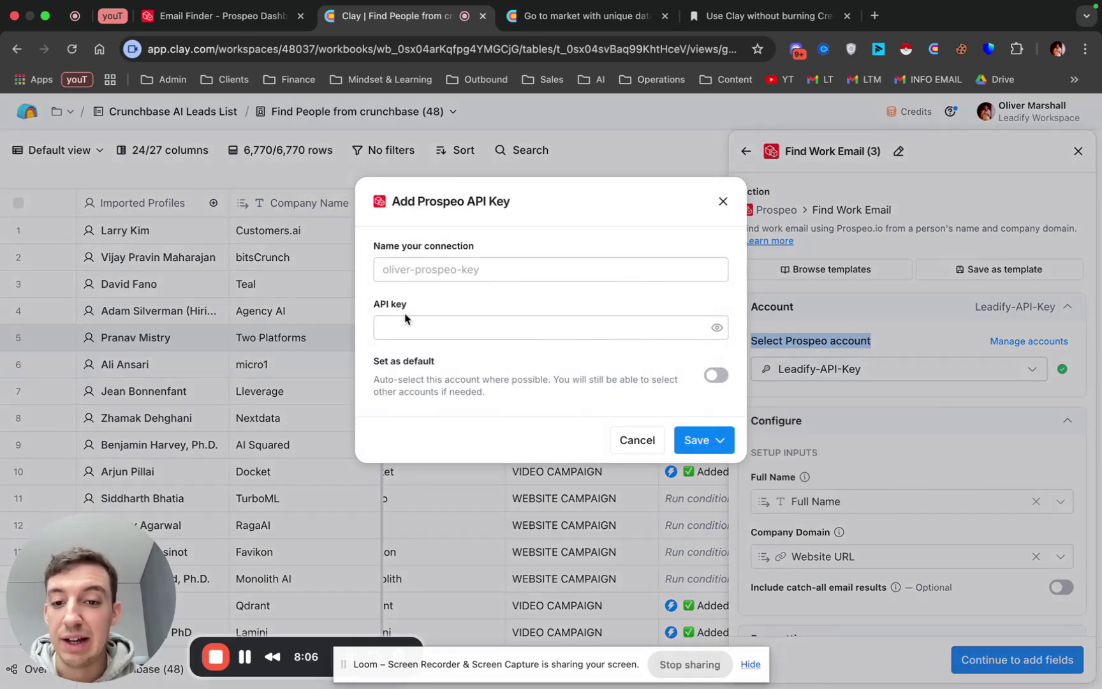
click(421, 327)
key(super+v)
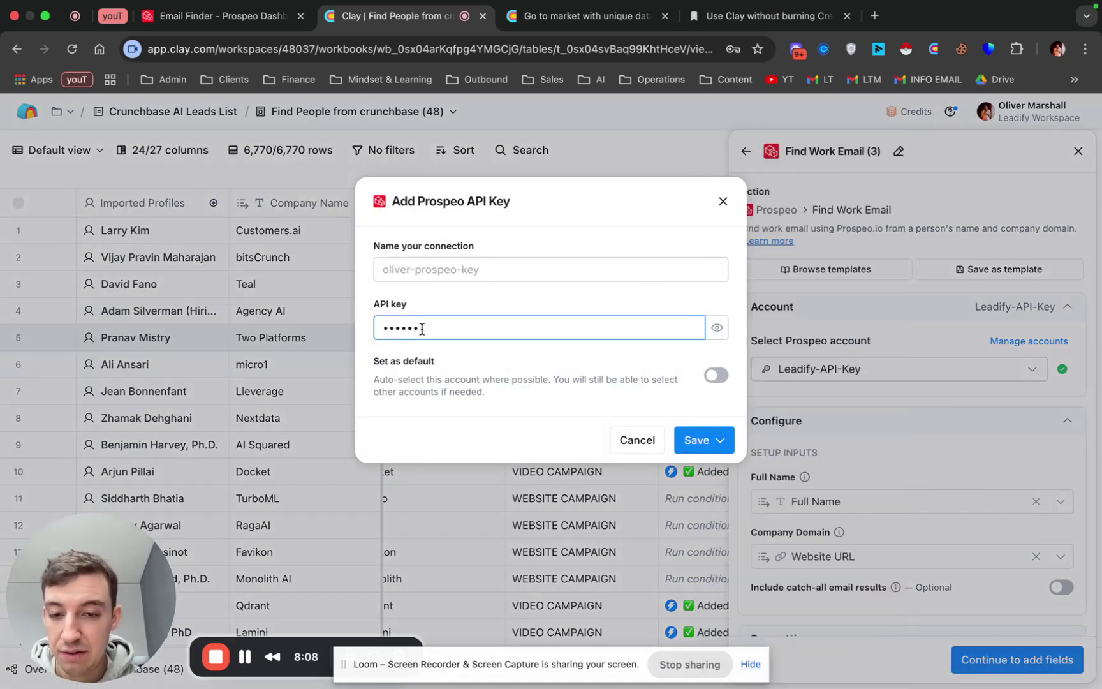
key(super+BackSpace)
click(458, 310)
click(441, 333)
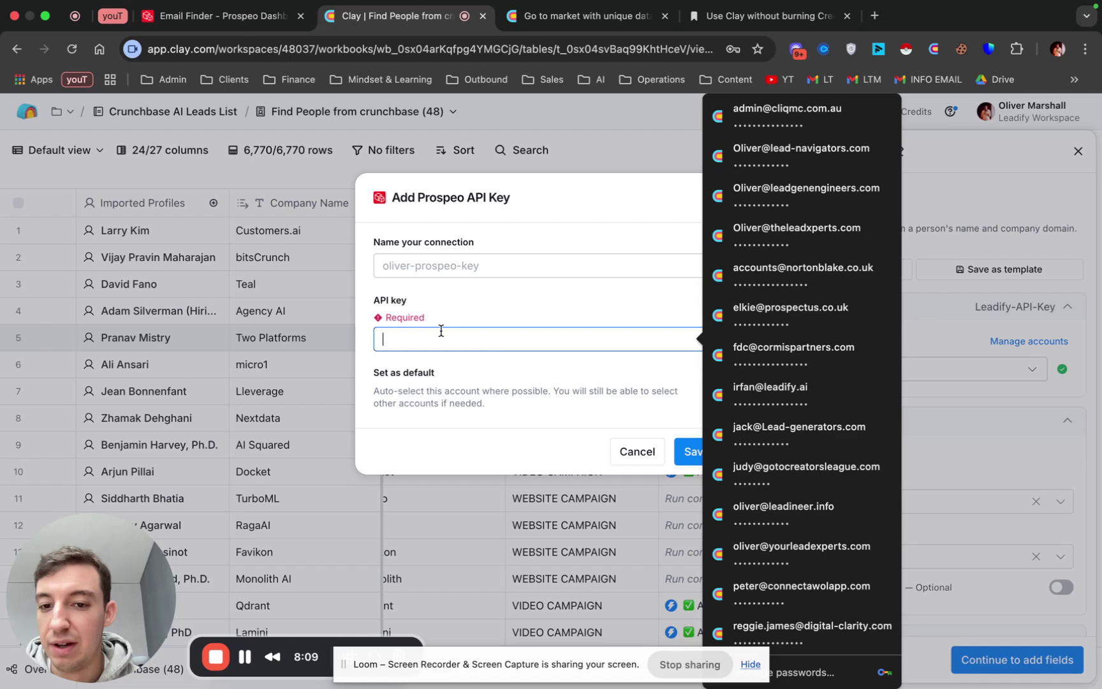
click(442, 262)
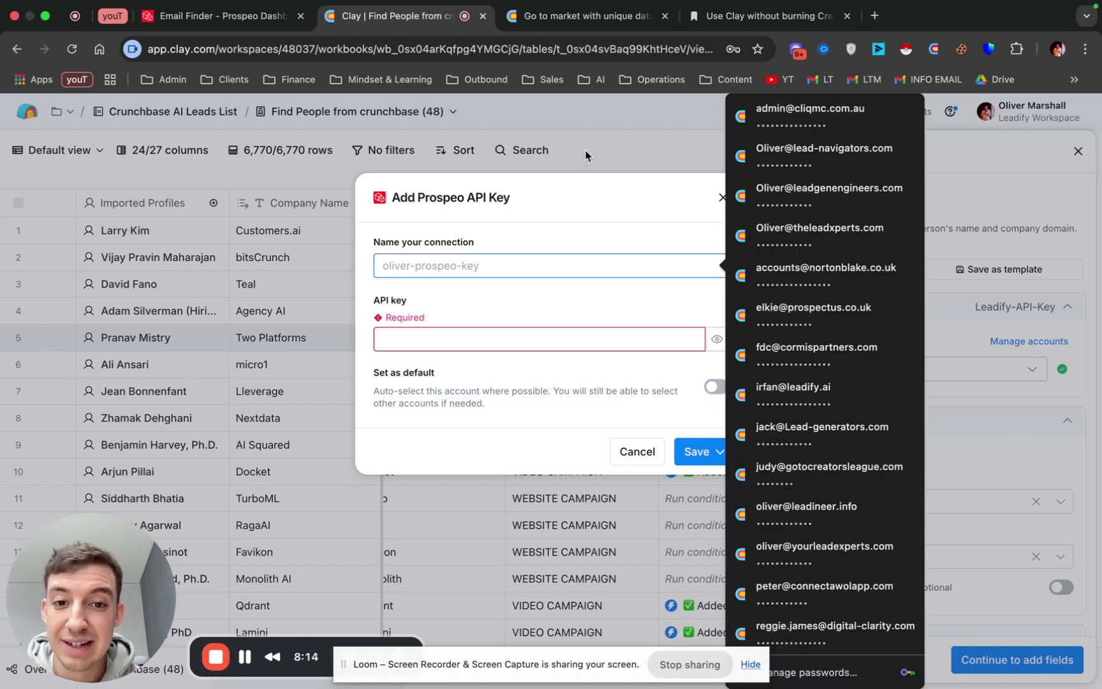
click(720, 203)
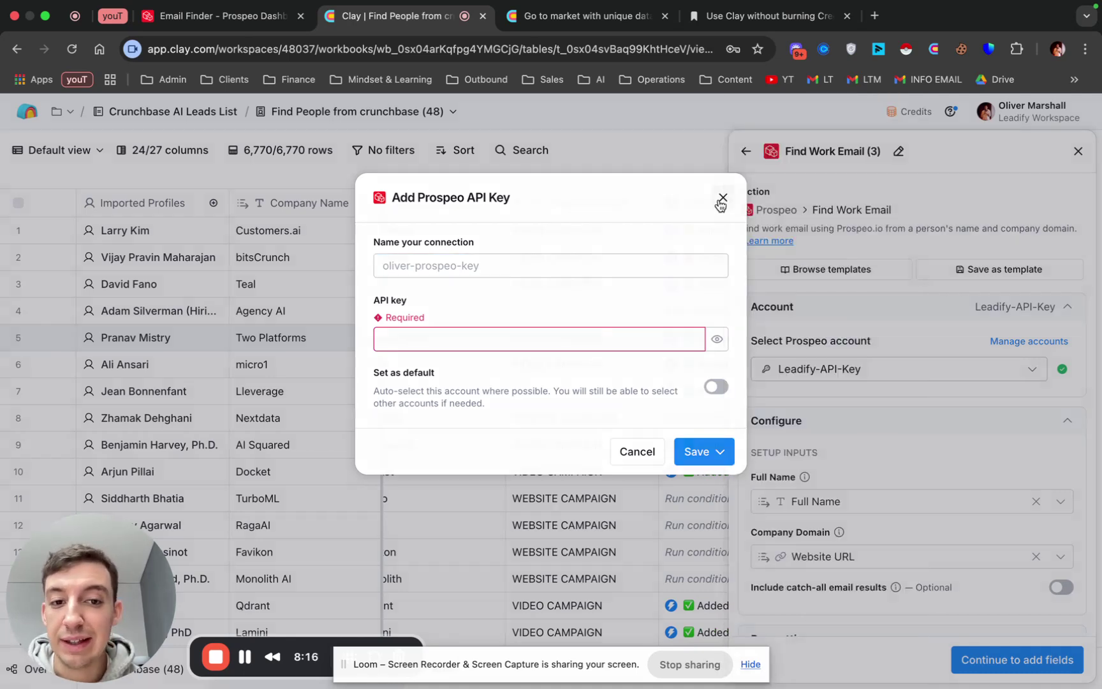
click(721, 203)
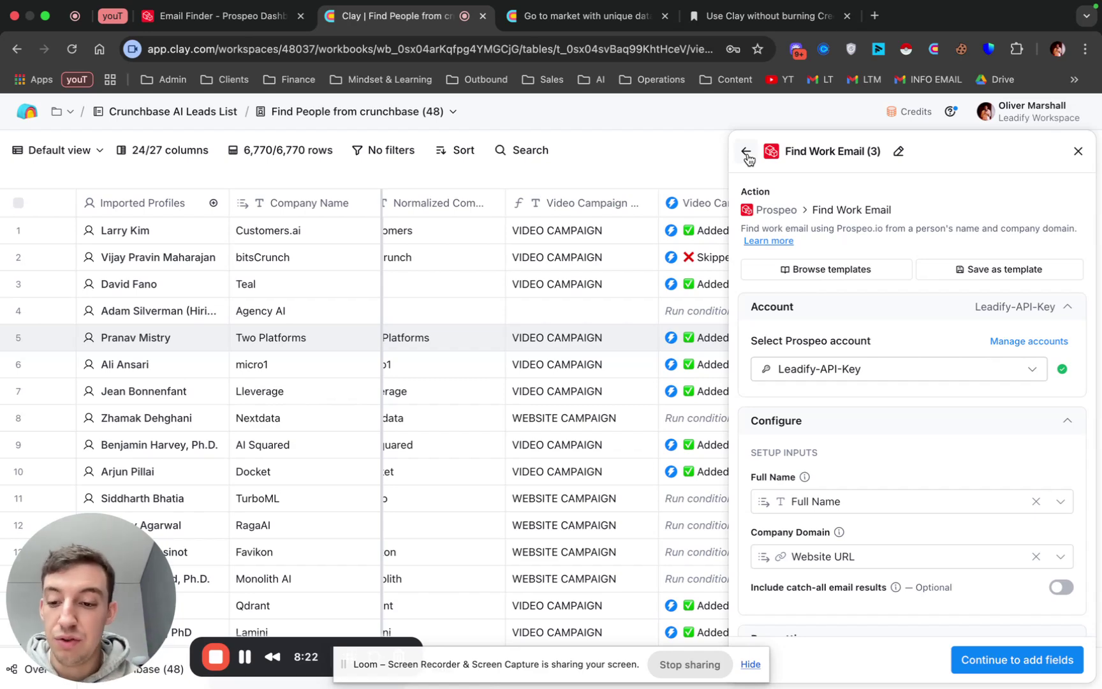
Close the Prospeo Find Work Email setup and look over the table's campaign and Sophistication Score columns
click(1077, 156)
click(582, 322)
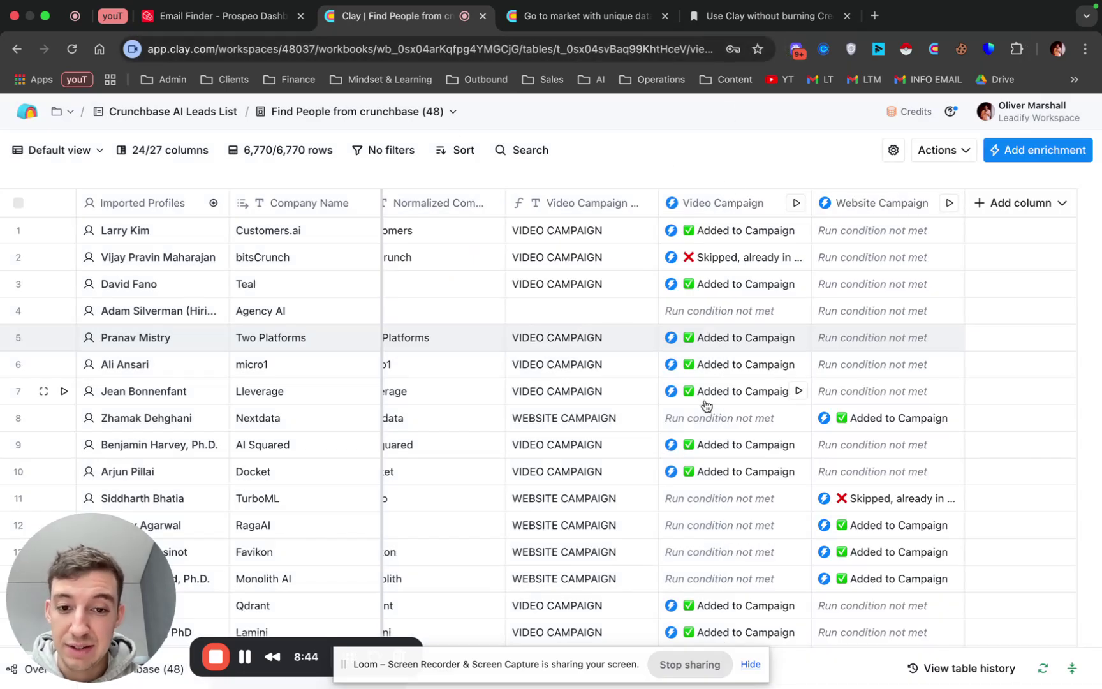
scroll(706, 405, left, 3)
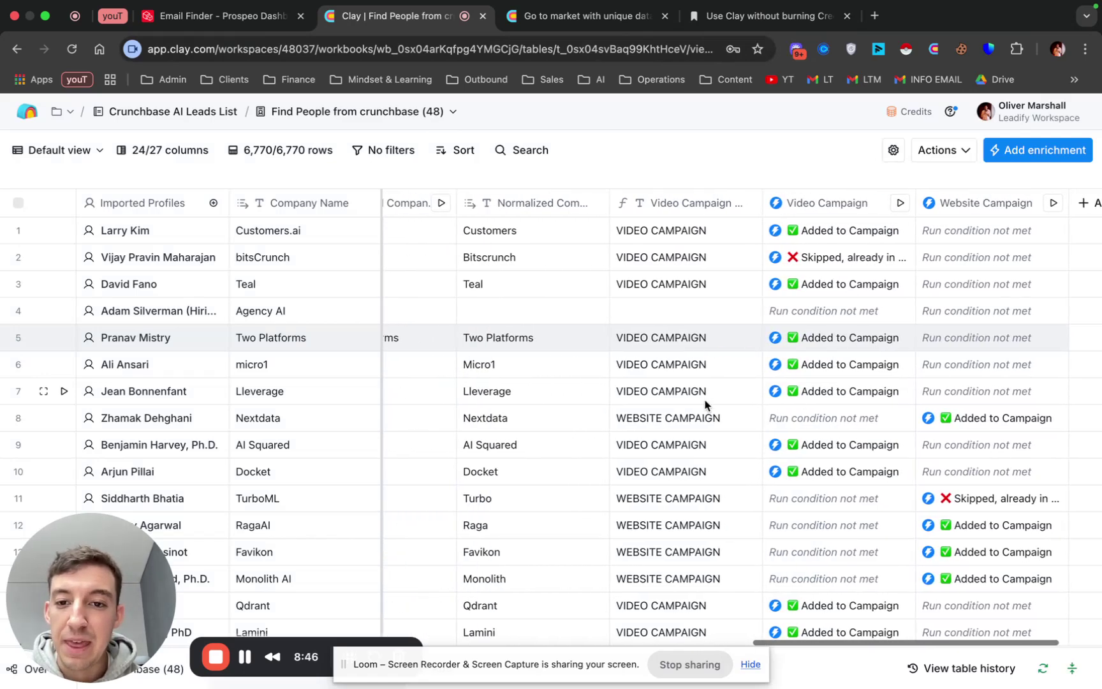
scroll(704, 405, right, 2)
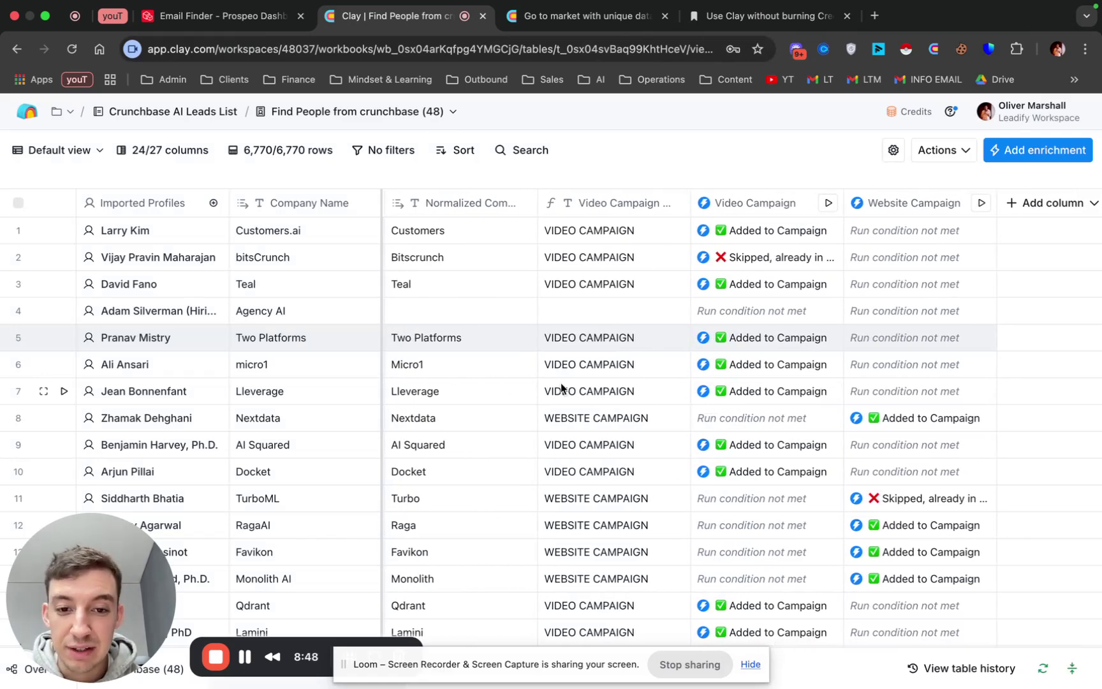
click(597, 312)
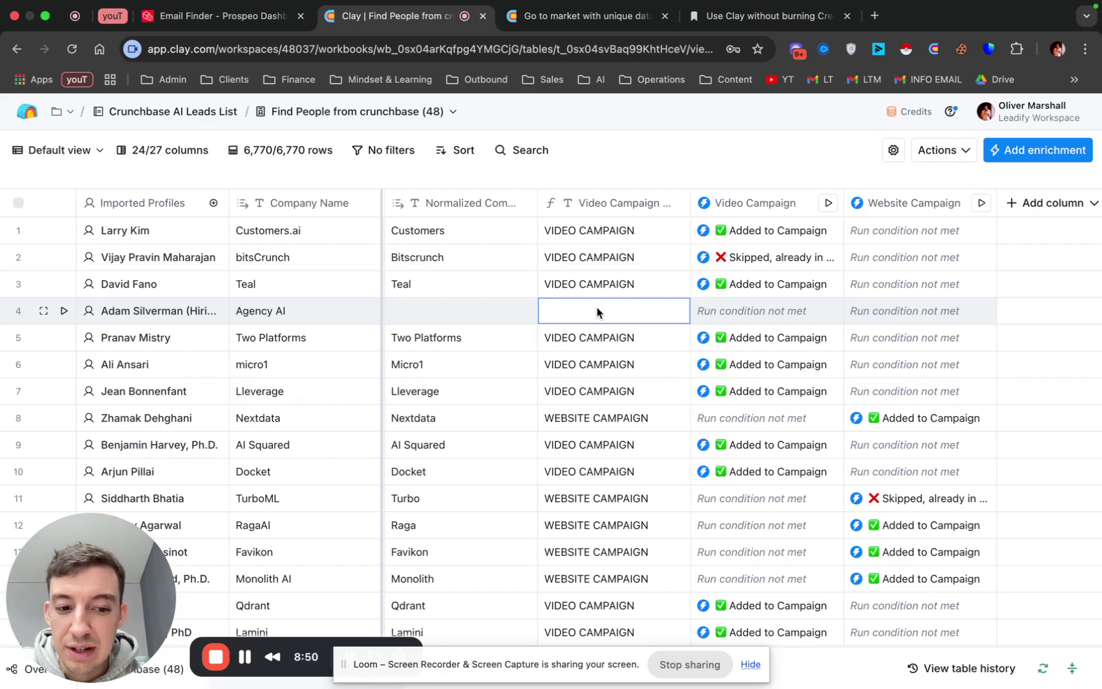
scroll(598, 312, right, 10)
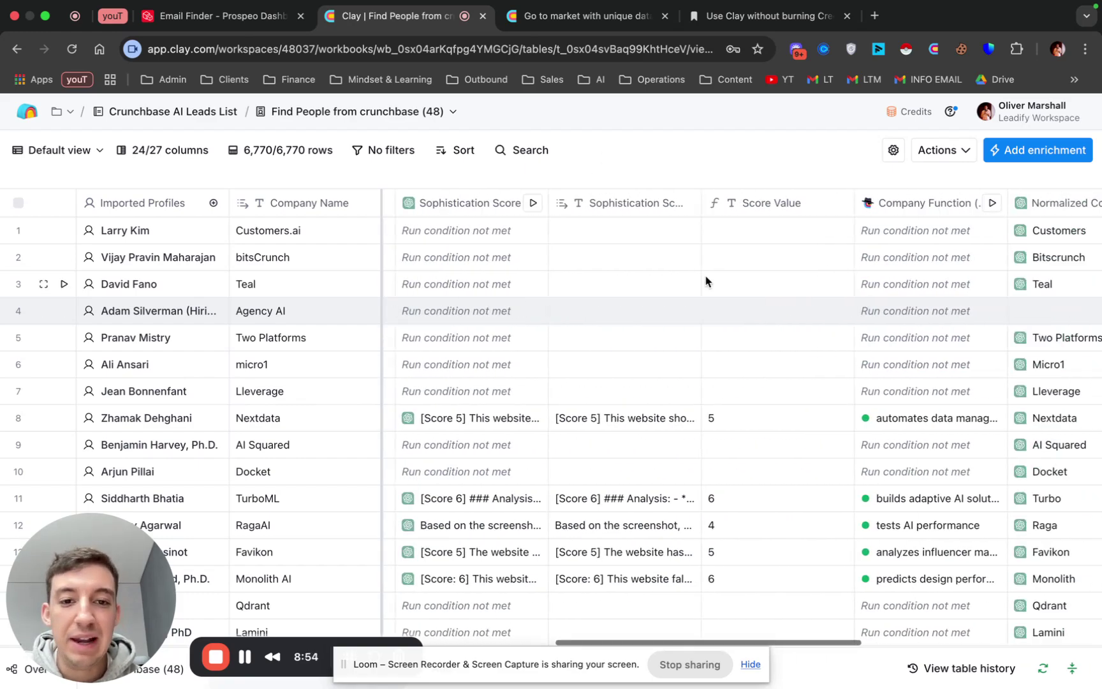
Look over the table's Video Campaign and Website Campaign columns
scroll(706, 280, right, 5)
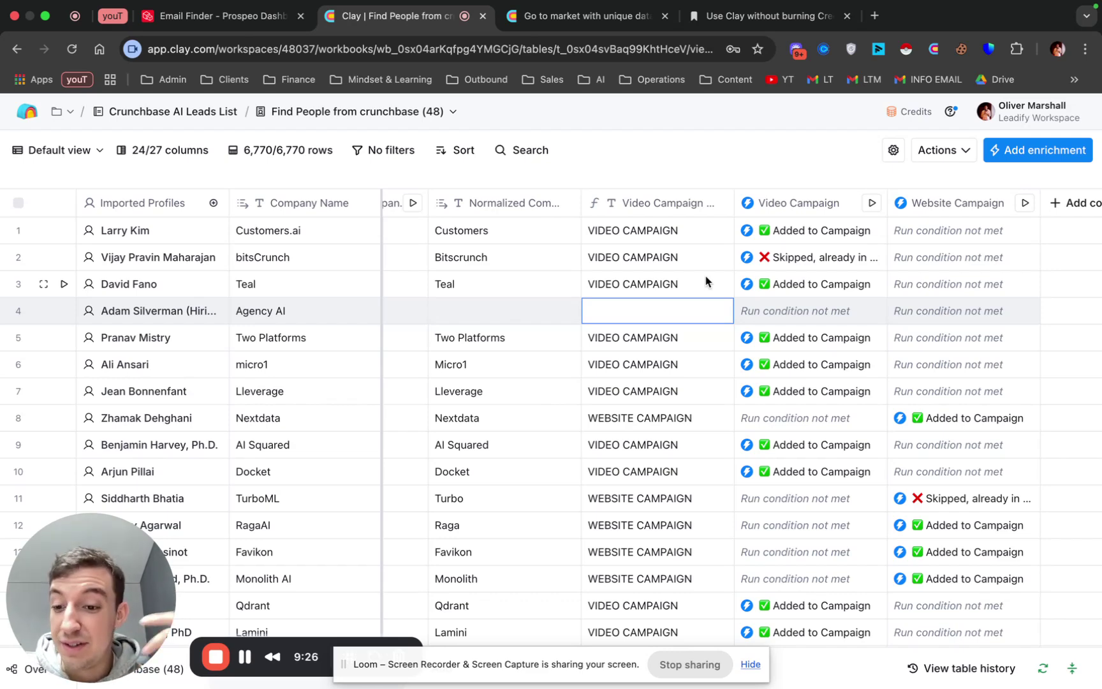
click(663, 394)
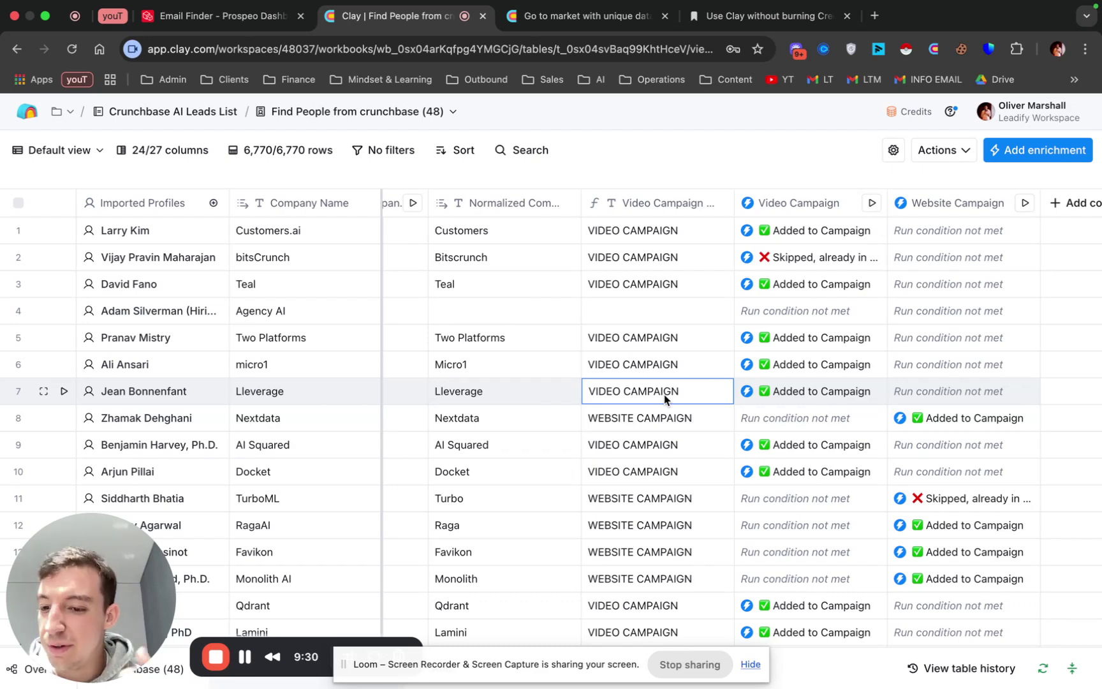
scroll(664, 394, right, 2)
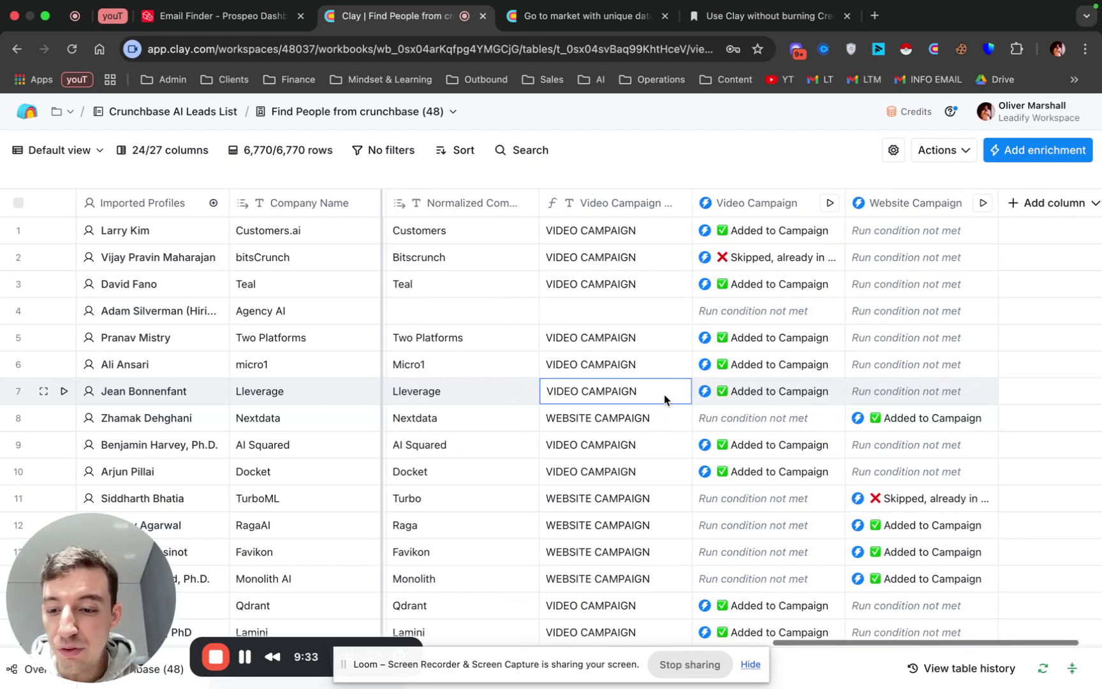
click(605, 442)
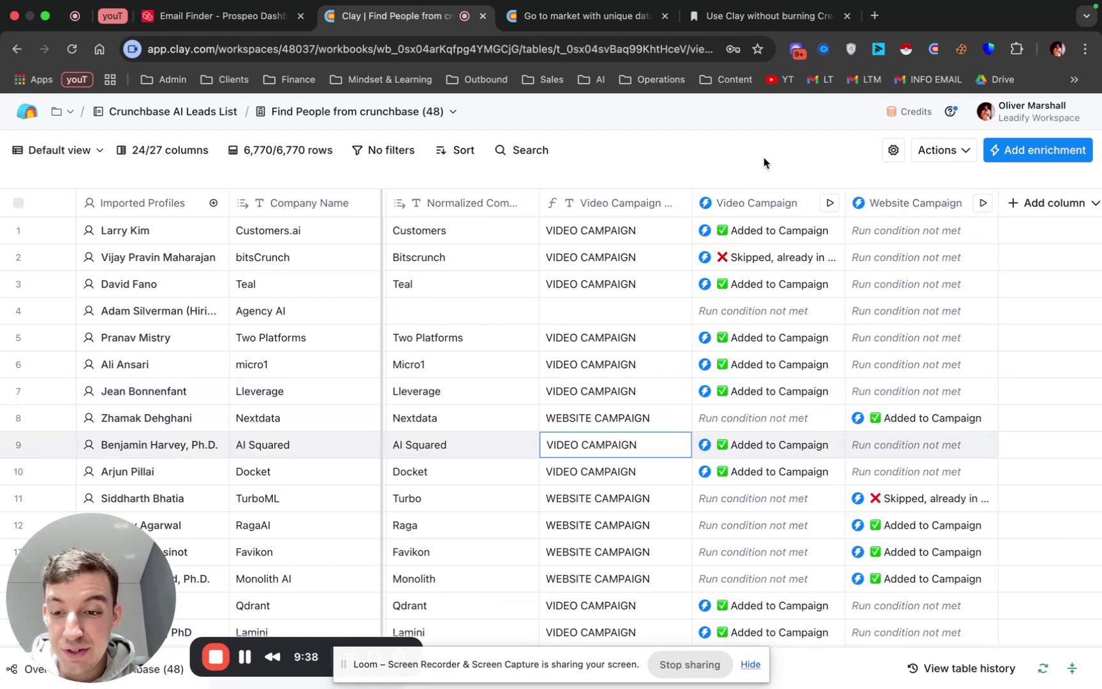
Start a Use AI enrichment and review the credit cost per row of each model offered for it
click(1070, 158)
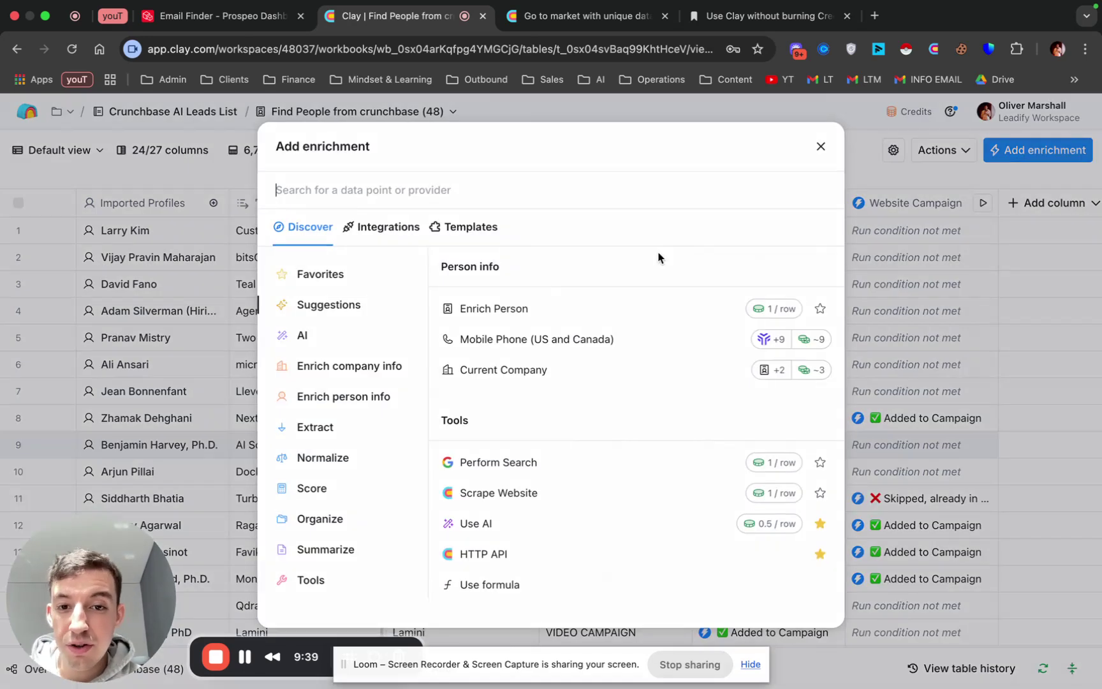
click(490, 524)
click(863, 241)
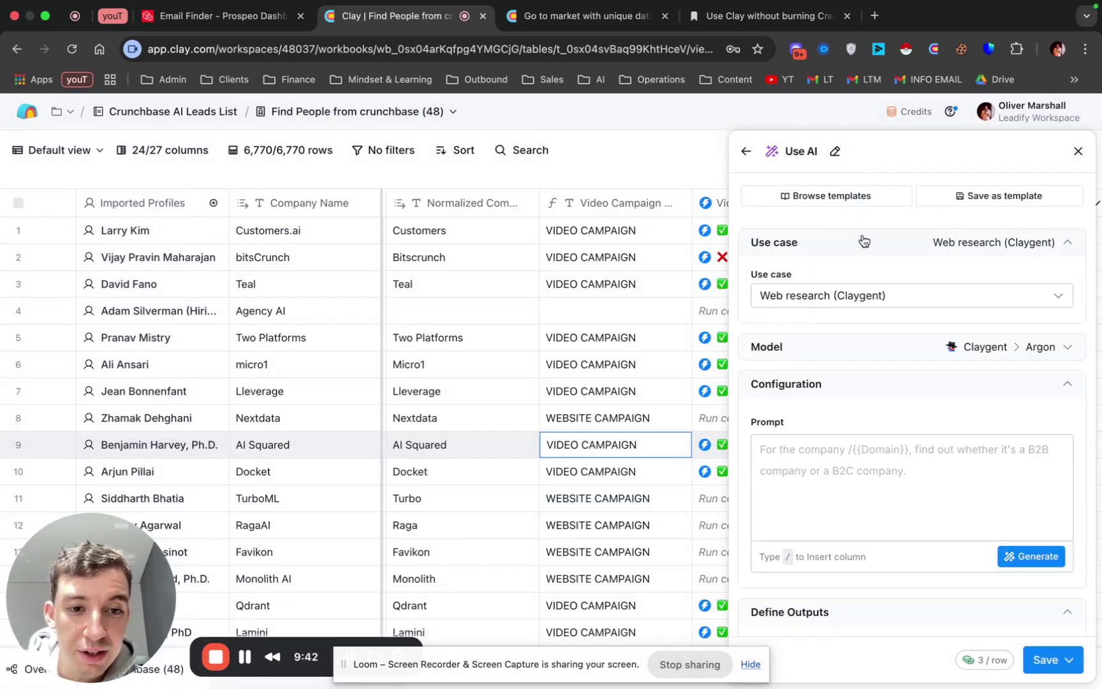
click(886, 346)
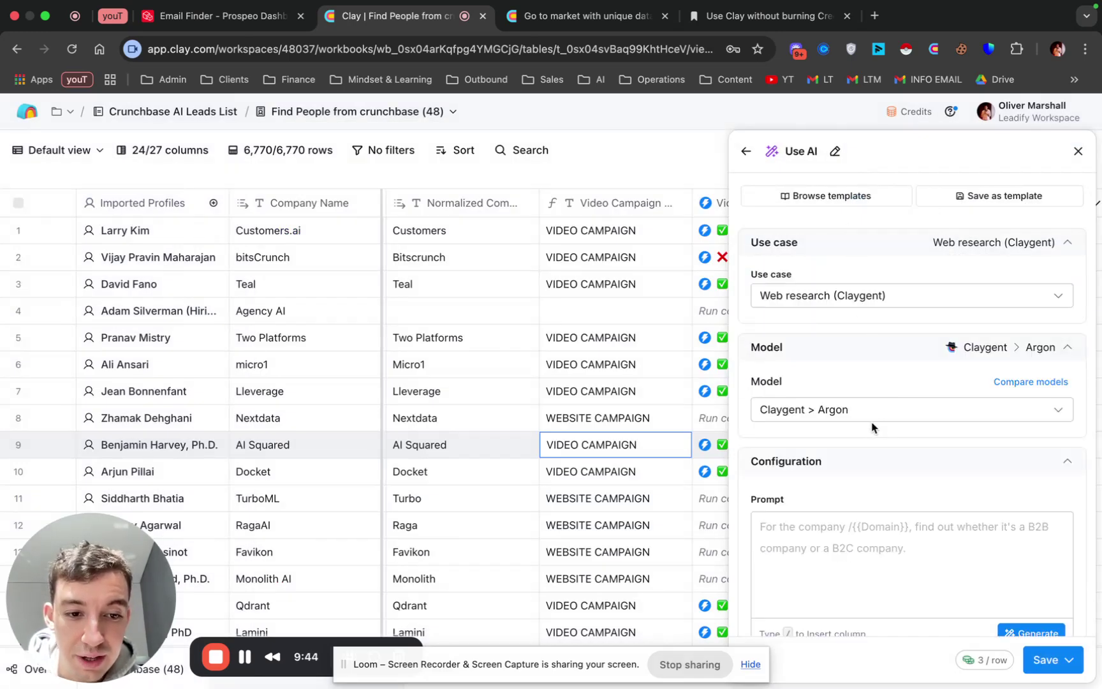
click(871, 413)
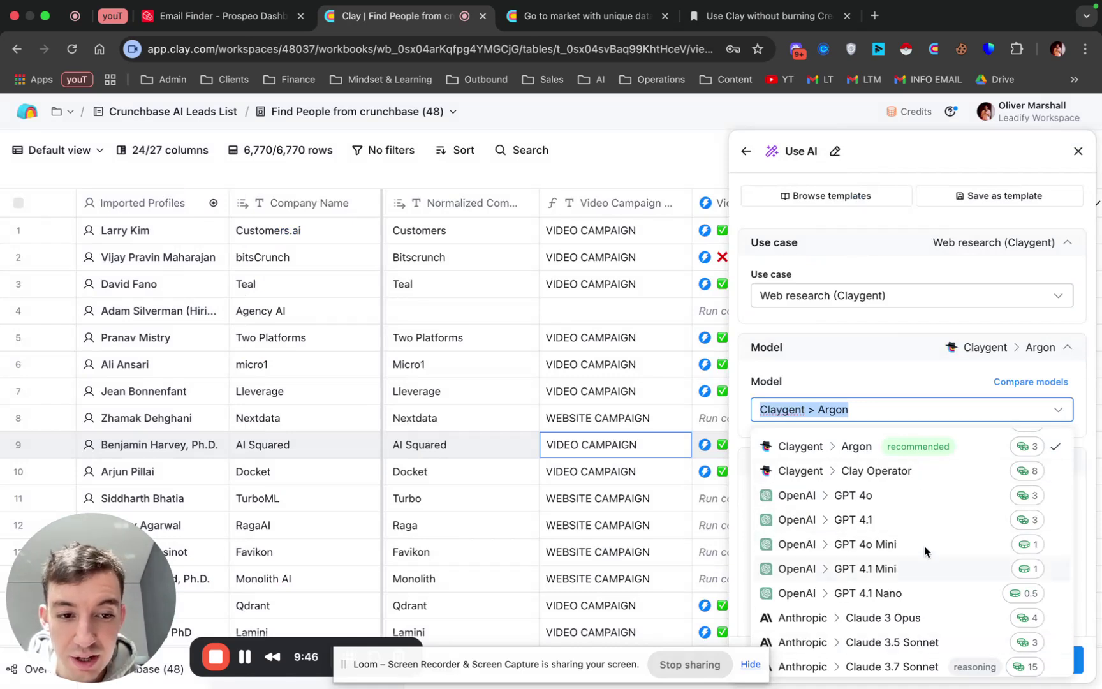
scroll(926, 535, up, 2)
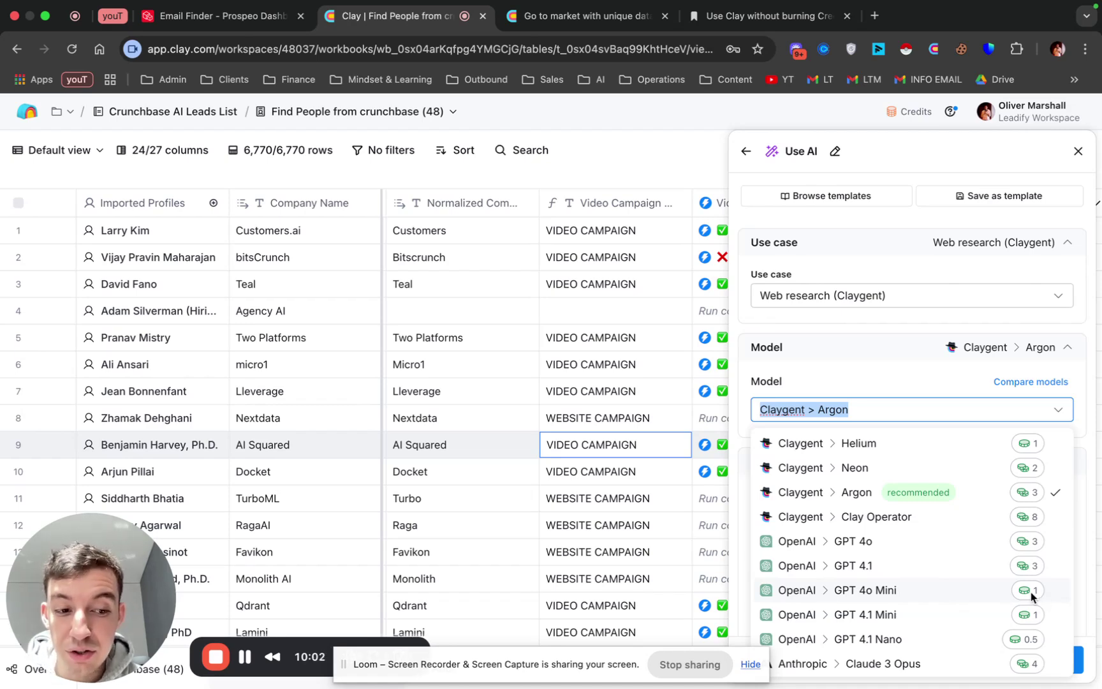
click(581, 311)
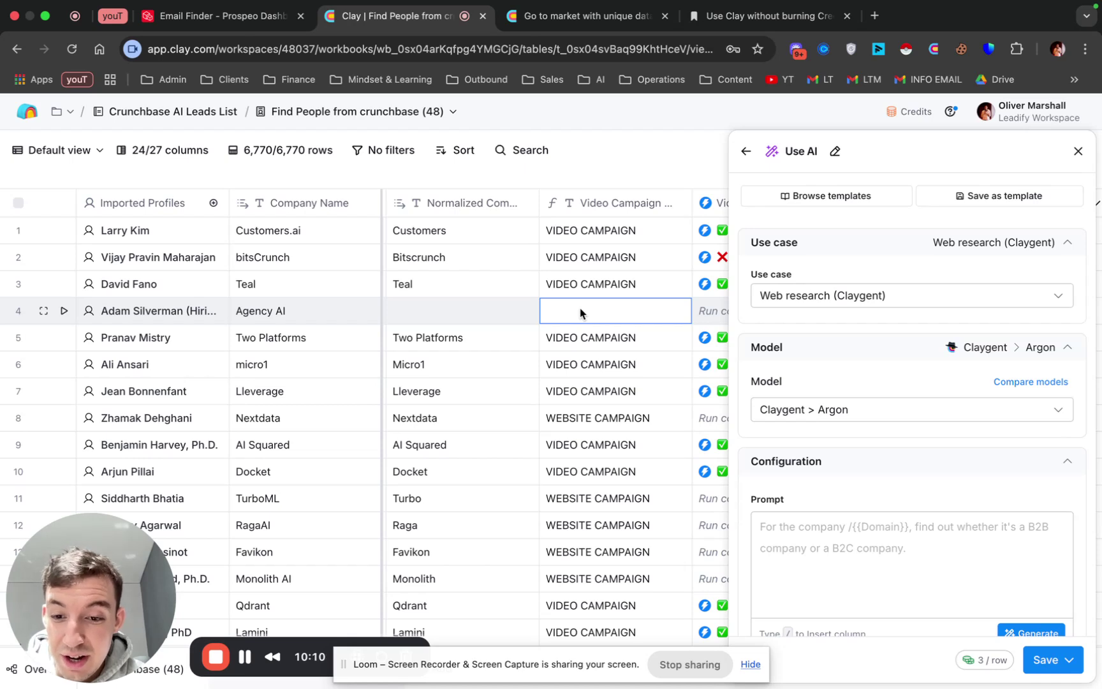
click(596, 344)
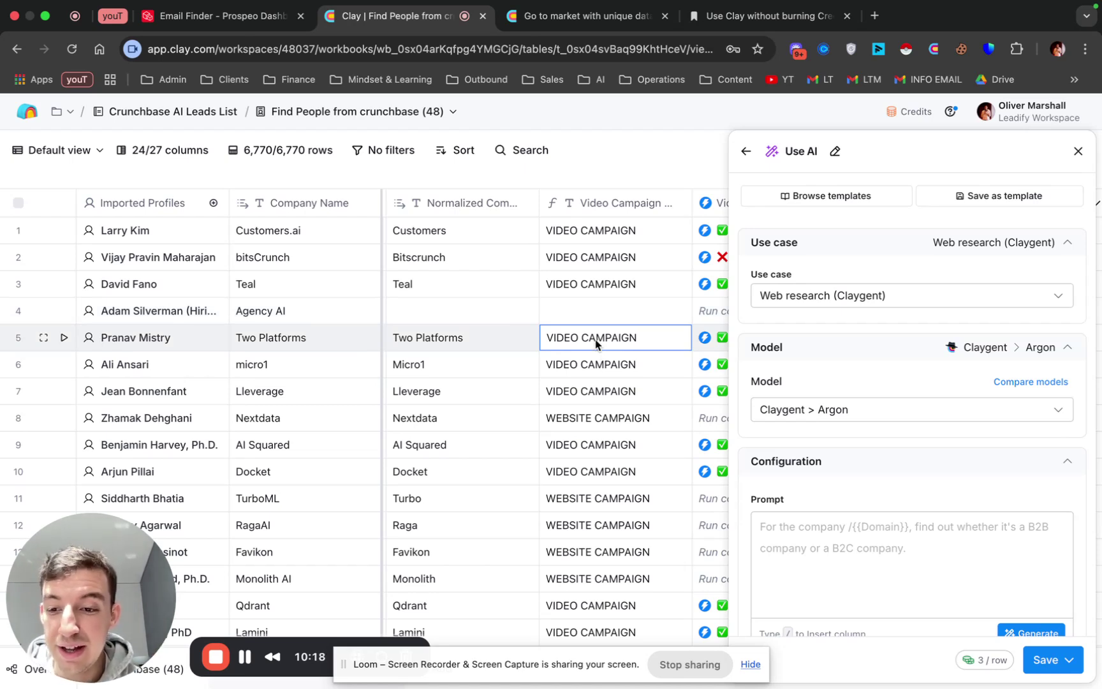
Look up OpenAI's API keys page, platform.openai.com/account/api-keys, in a new tab and return to the Clay table
click(874, 18)
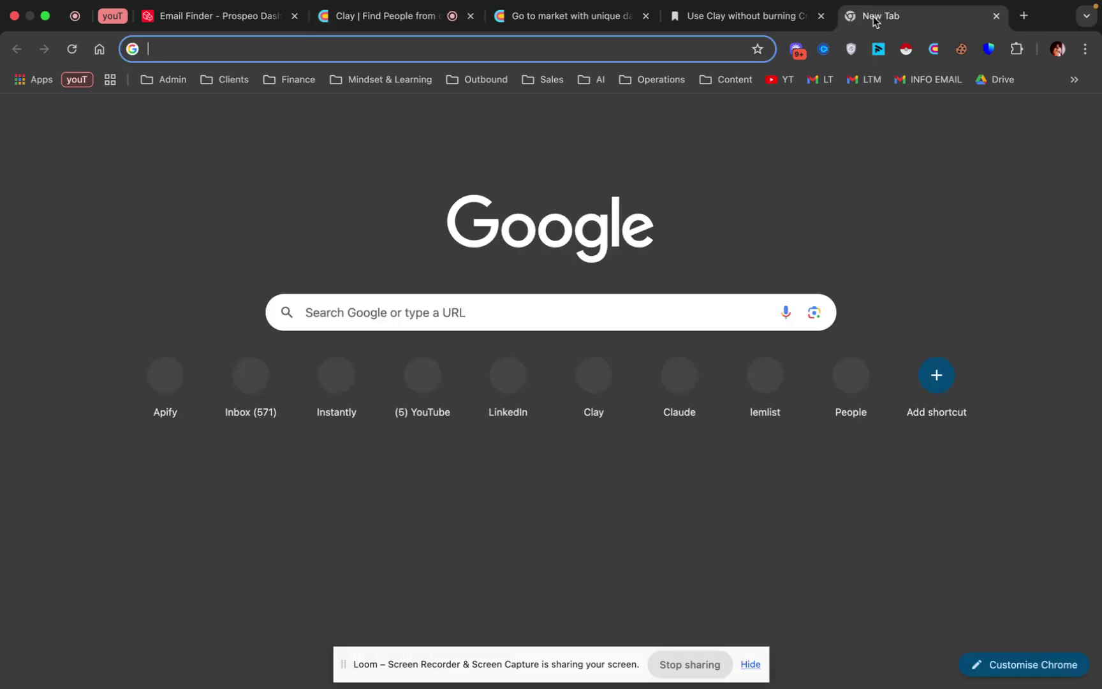
text(platf)
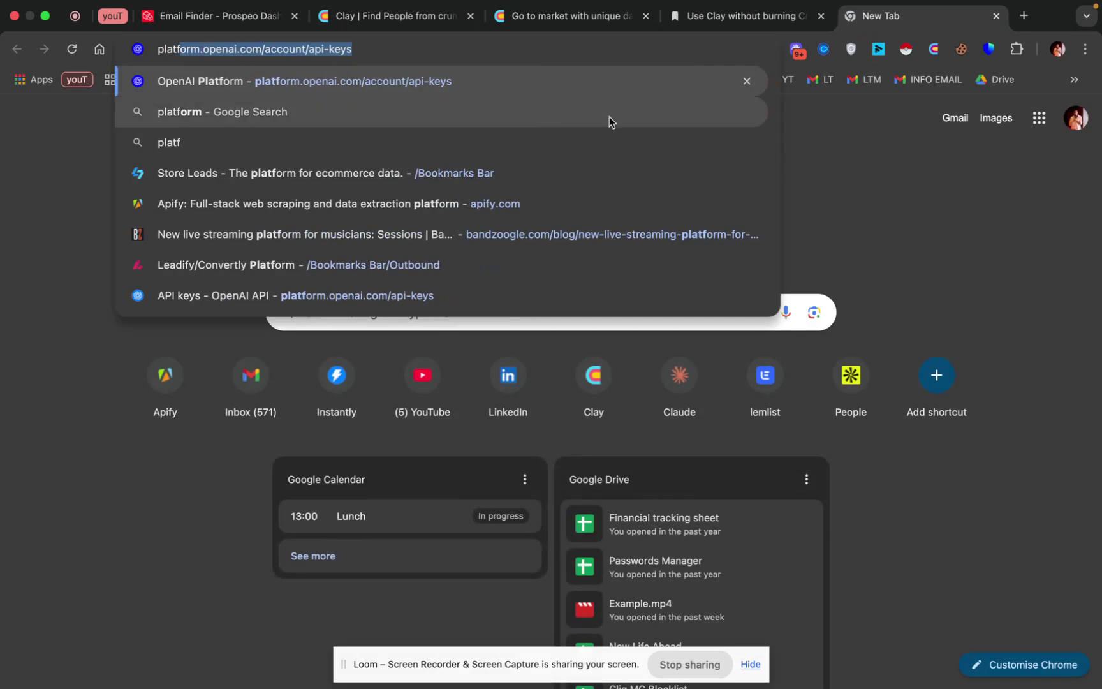
key(Return)
click(370, 20)
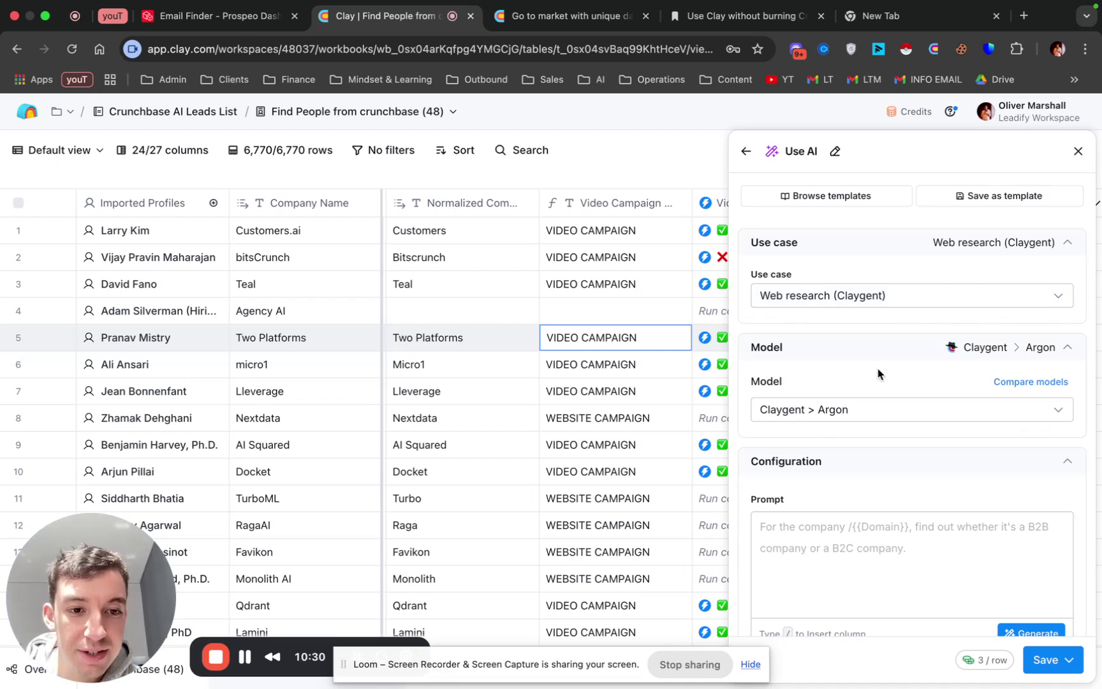
Set the Use AI enrichment's model to OpenAI > GPT 4o Mini
scroll(937, 459, down, 2)
scroll(920, 396, up, 1)
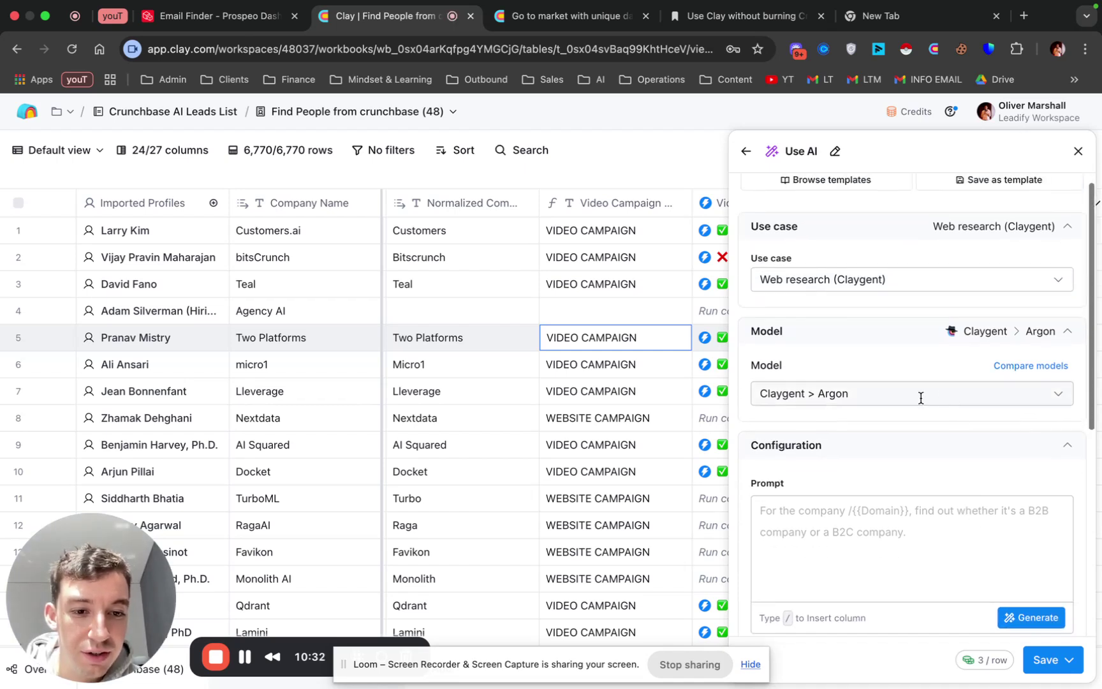
click(866, 393)
click(906, 530)
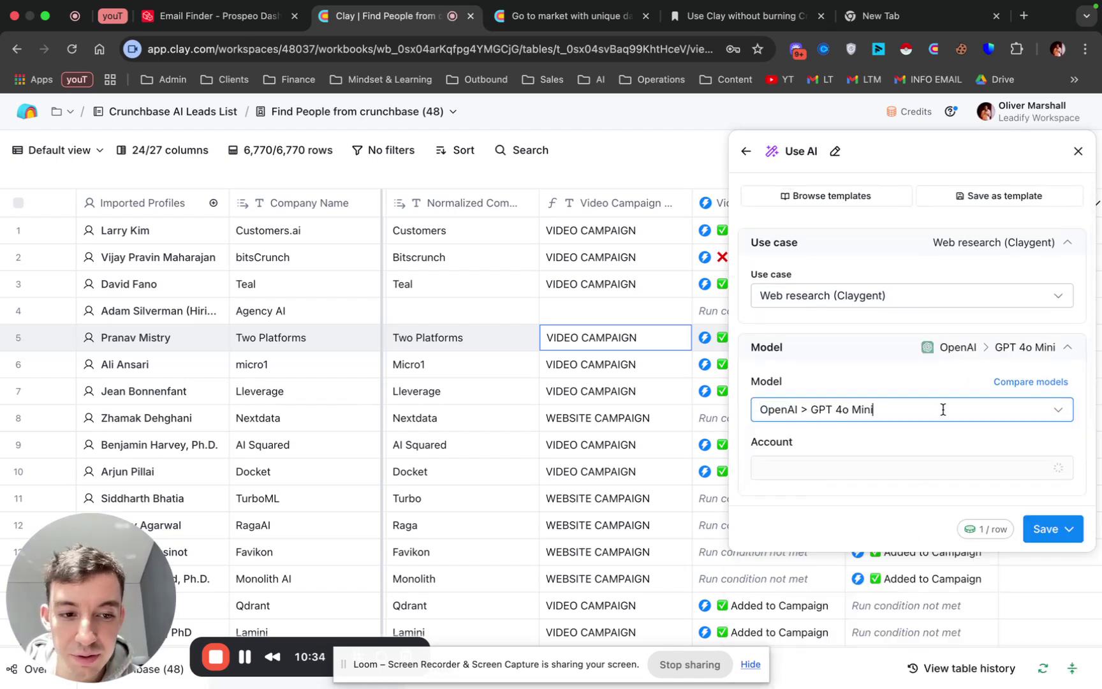
Open the form for adding an OpenAI API key account, inspect its fields, and close it without saving
click(866, 472)
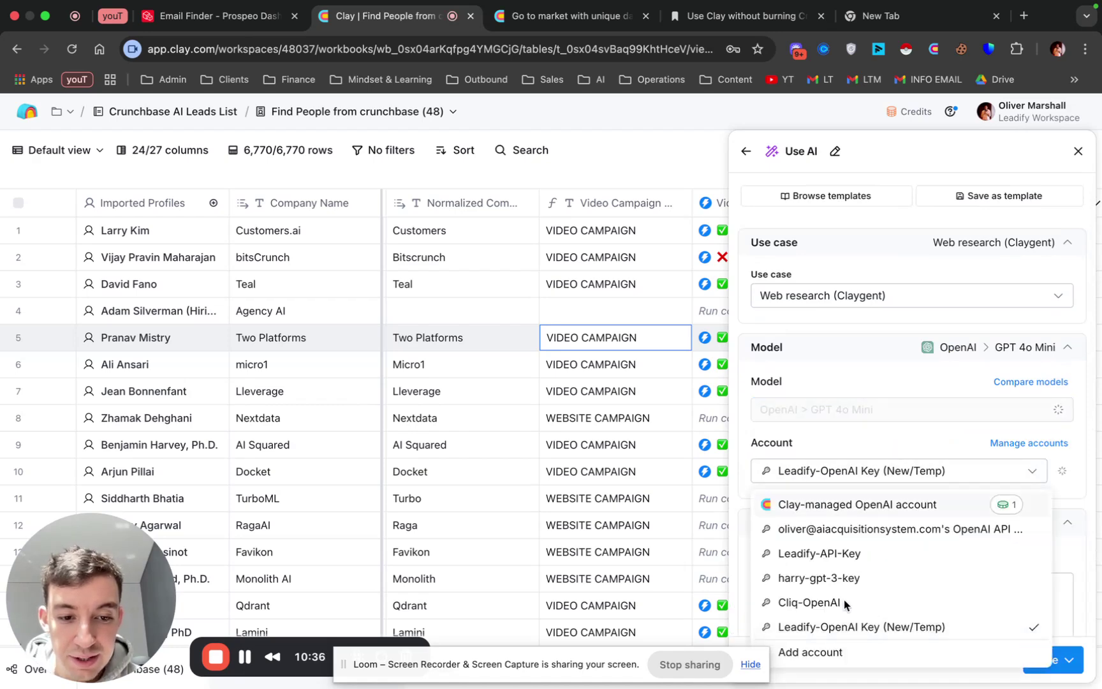
click(831, 653)
click(445, 326)
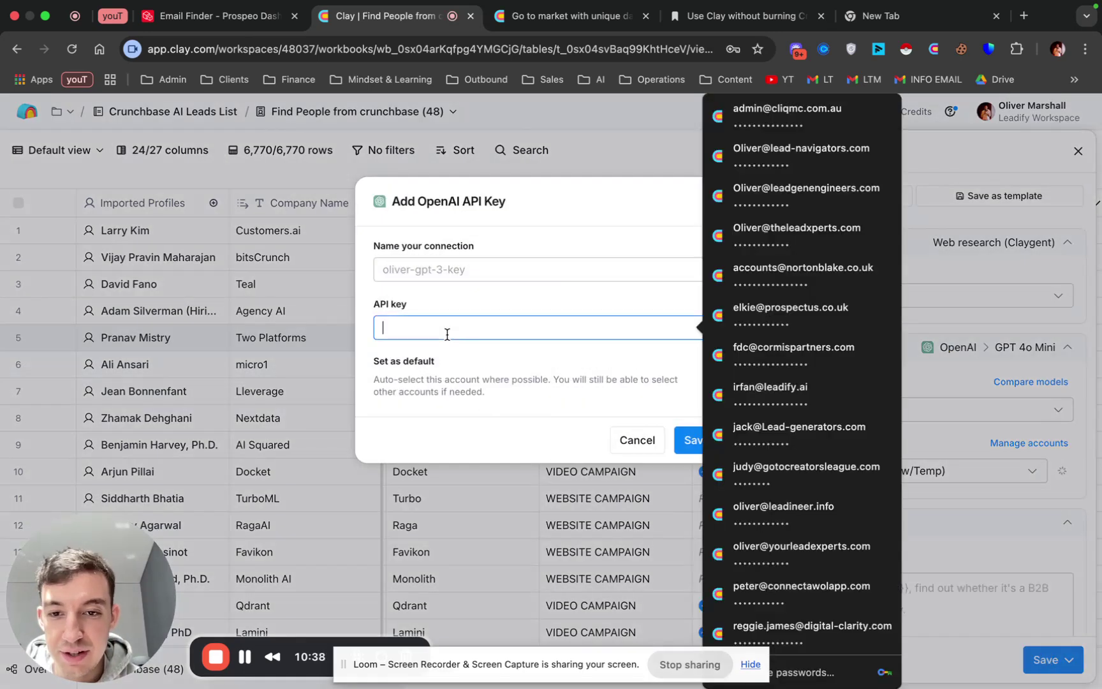
click(616, 370)
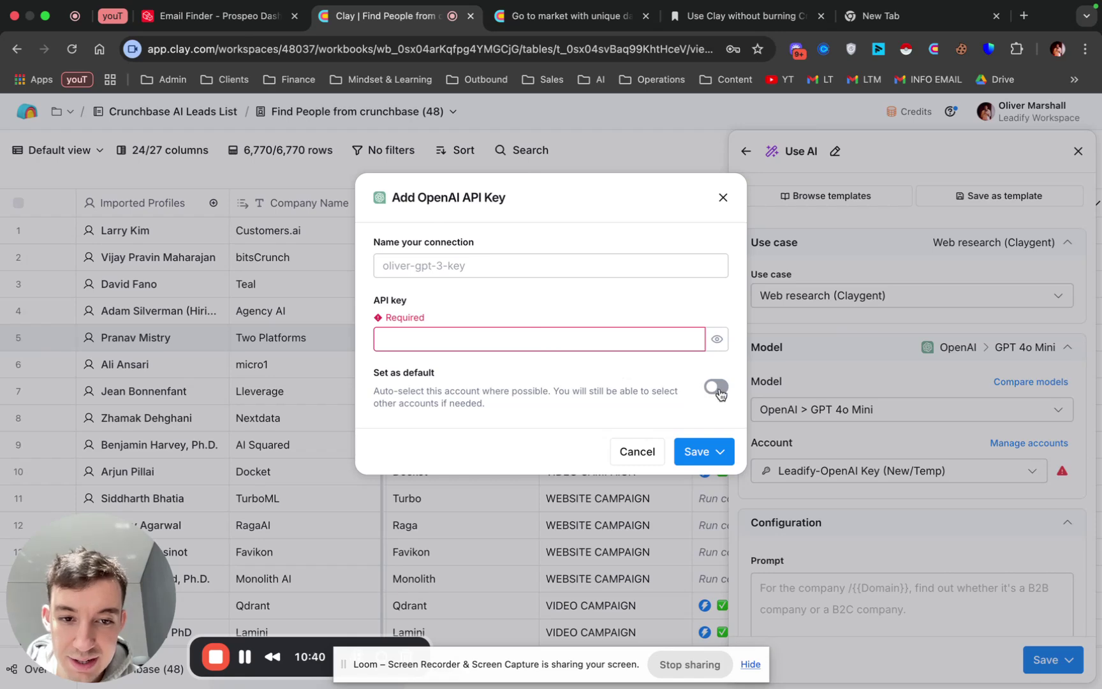
click(722, 197)
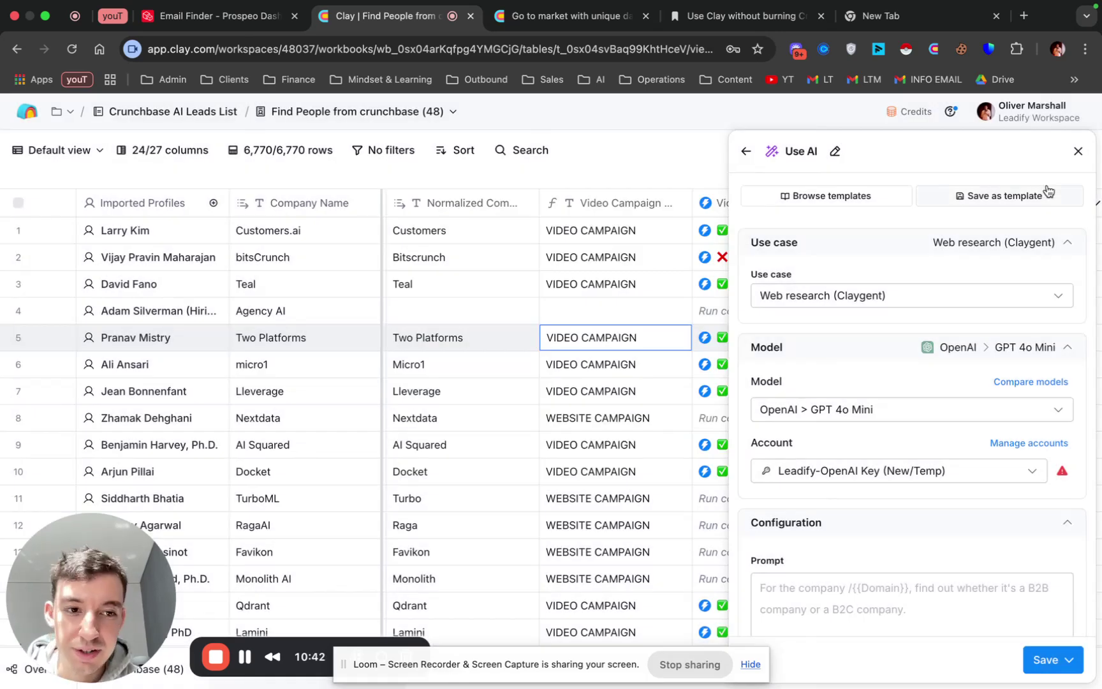
Review the OpenAI account choices and the model credit costs in the Use AI setup, keeping the setup open
click(939, 472)
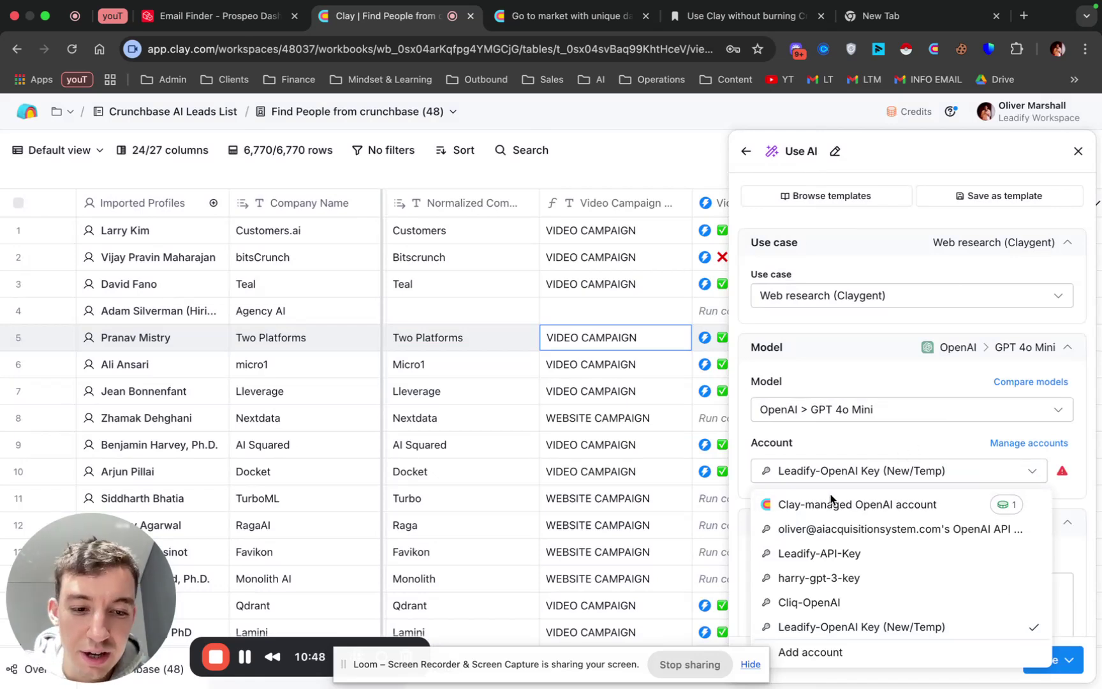
click(888, 446)
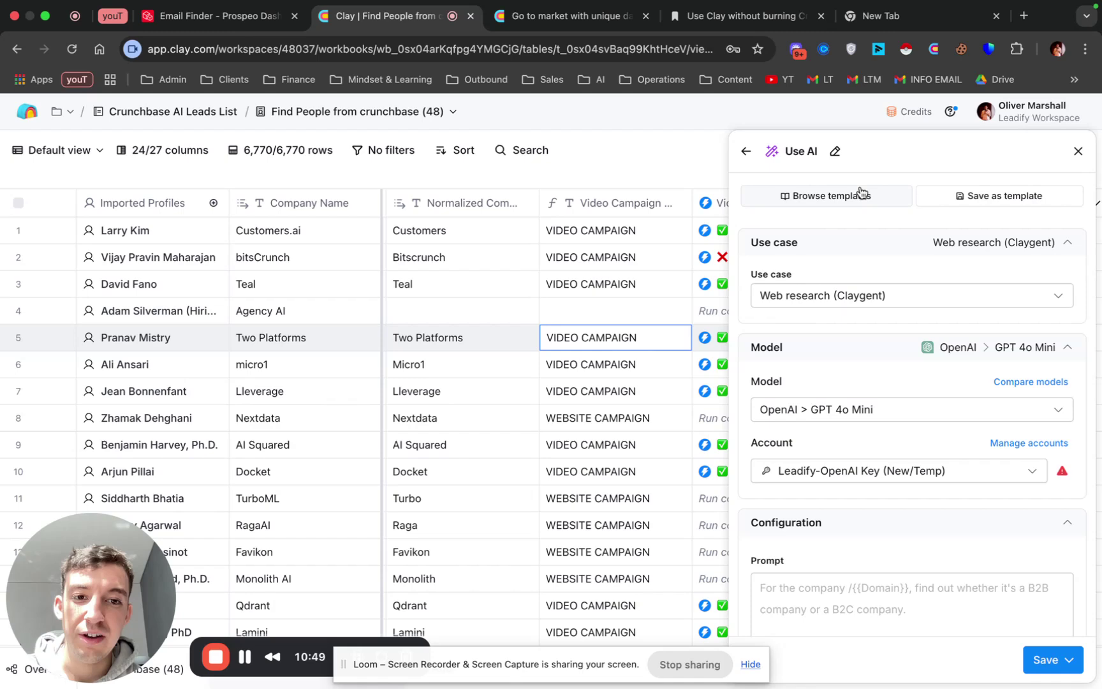
click(1078, 152)
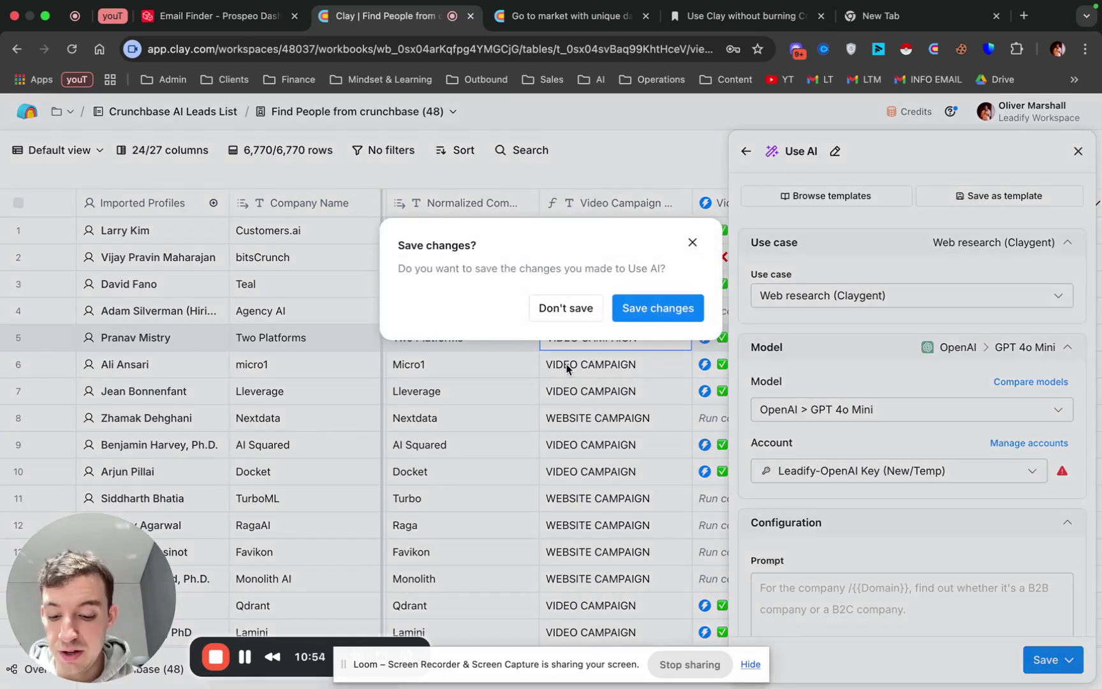
click(693, 242)
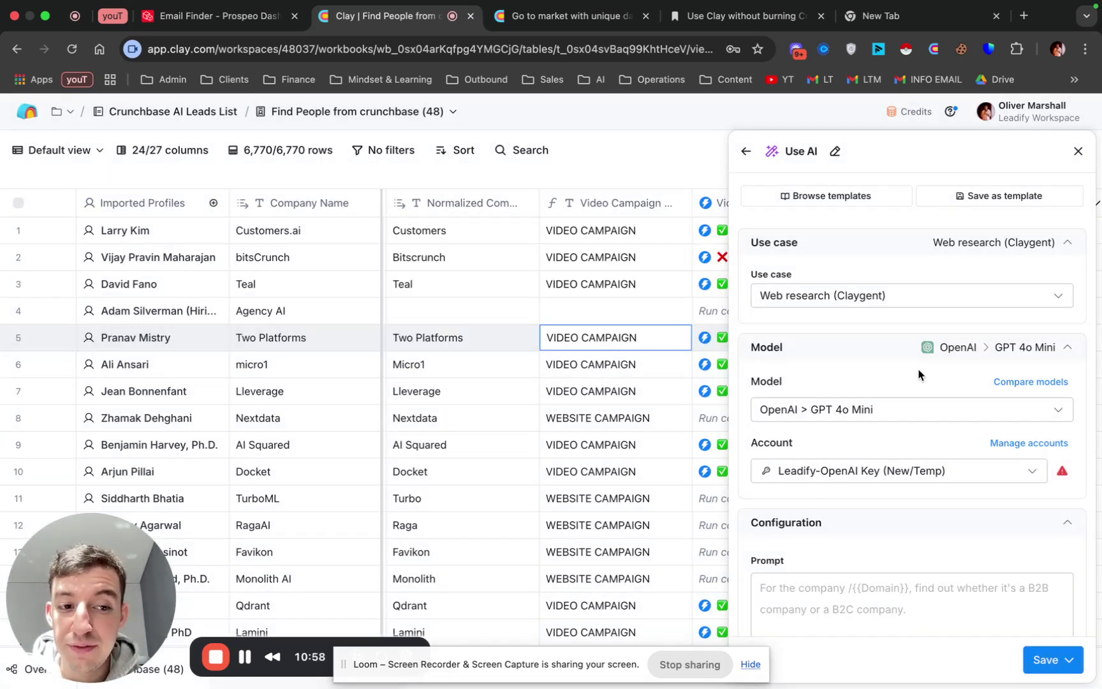
click(901, 410)
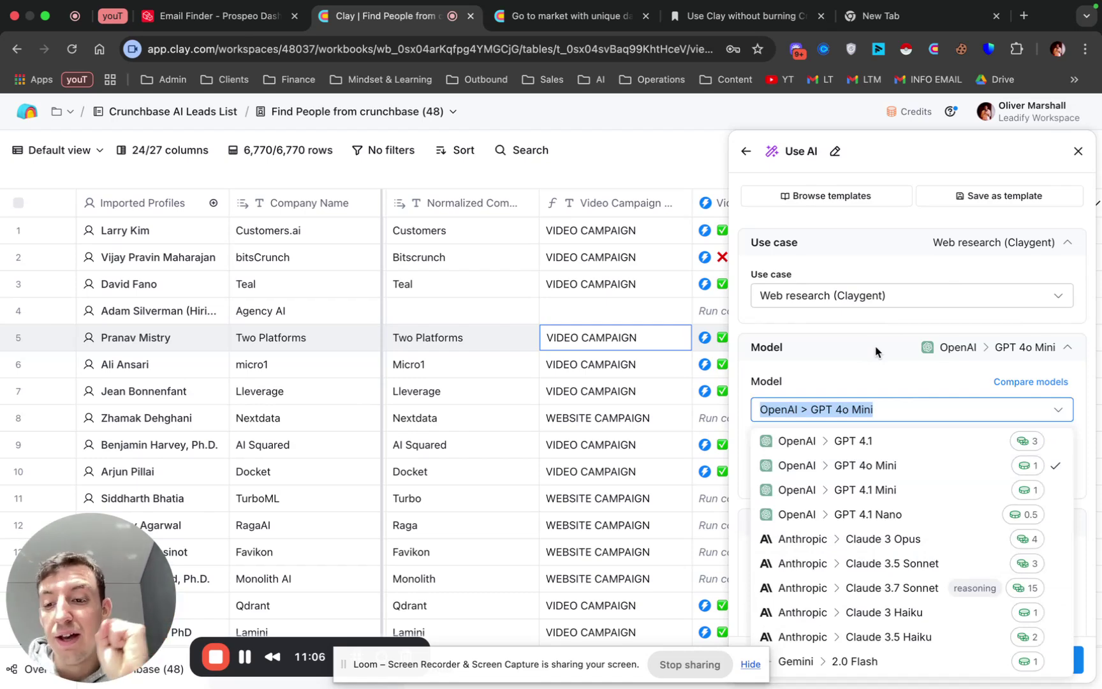
key(Escape)
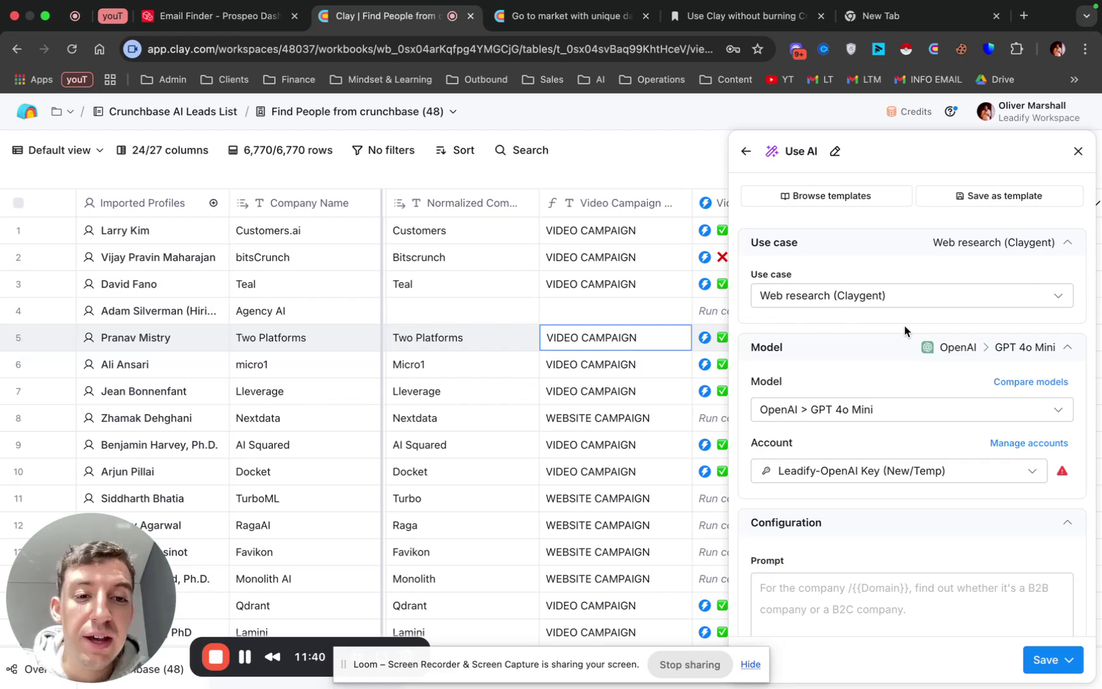
Close the Use AI setup and discard its changes
click(587, 310)
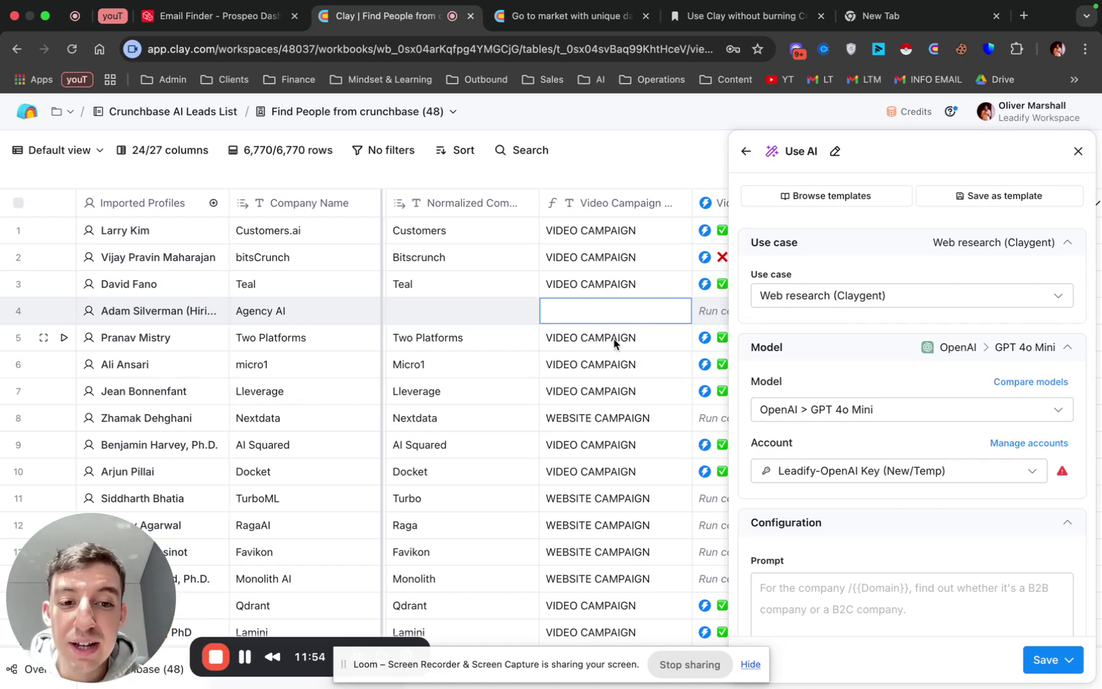
scroll(614, 345, left, 5)
click(1077, 151)
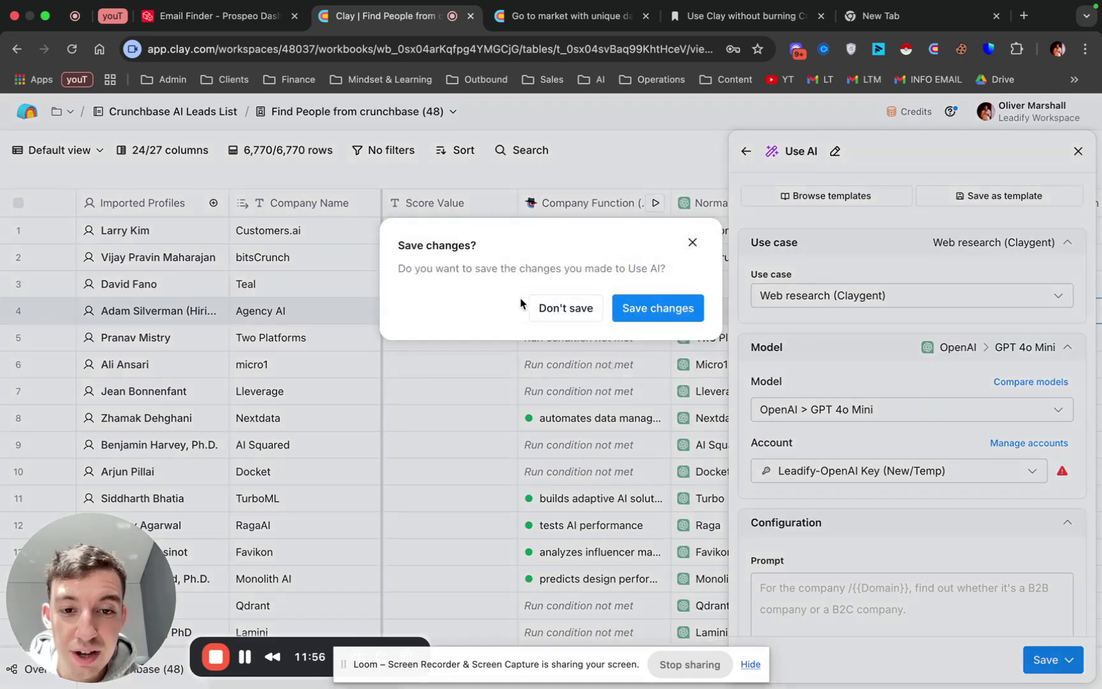
click(554, 306)
Examine the token use and AI provider cost of the normalized company names for Two Platforms and micro1, closing the cell details when done
click(732, 340)
click(732, 342)
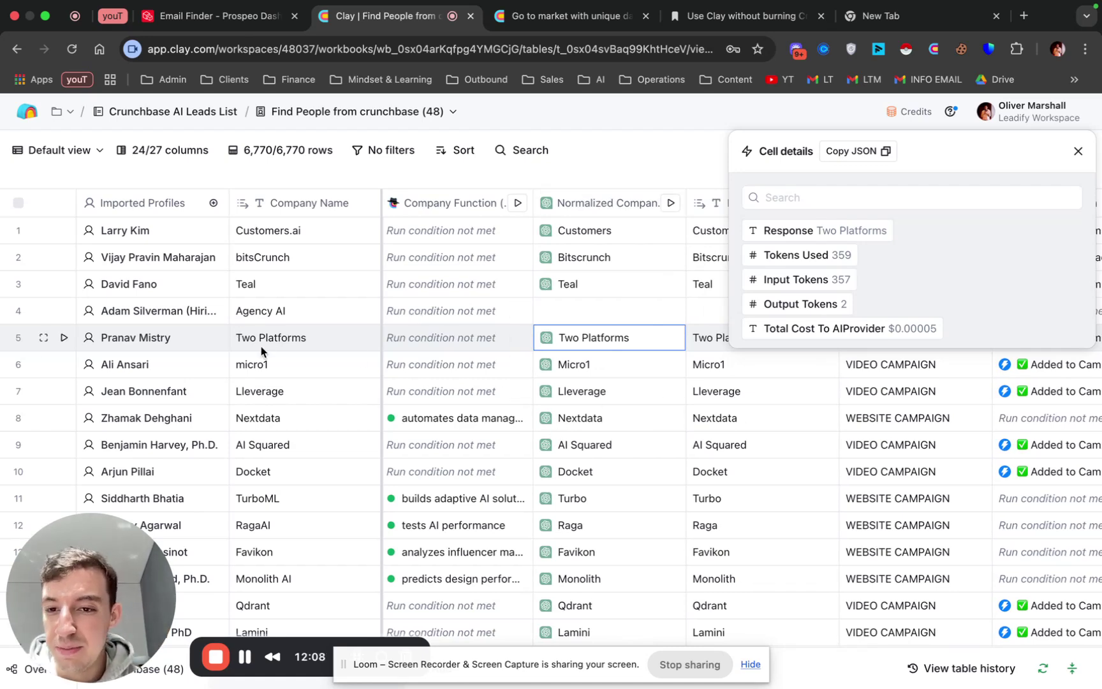
scroll(319, 382, down, 6)
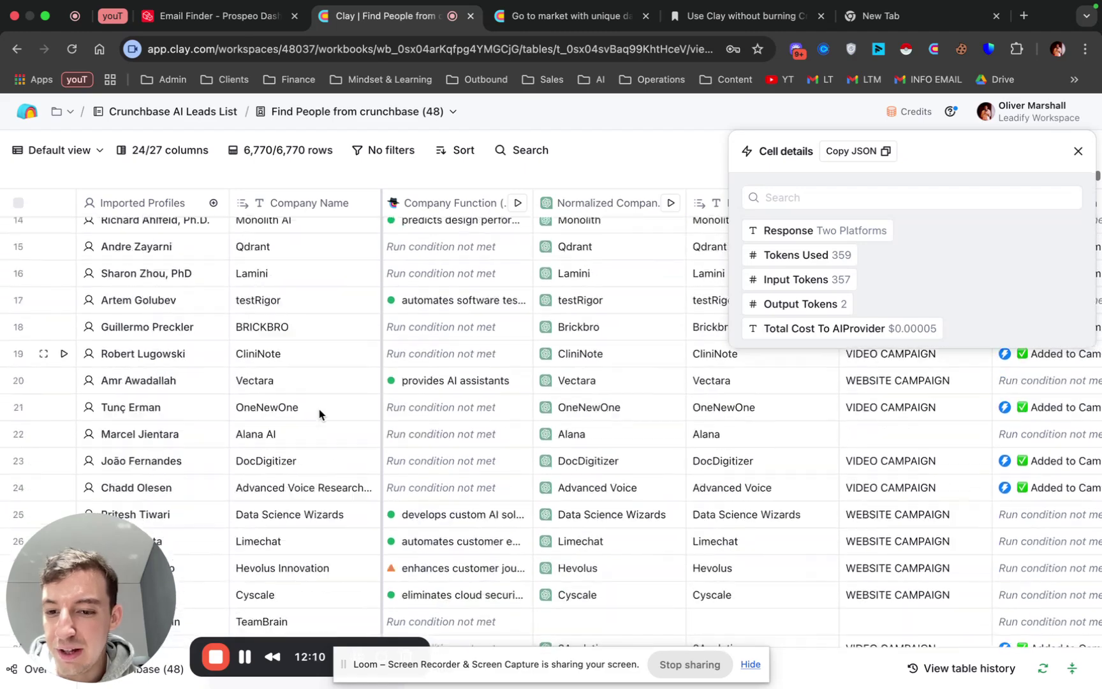
scroll(333, 360, up, 6)
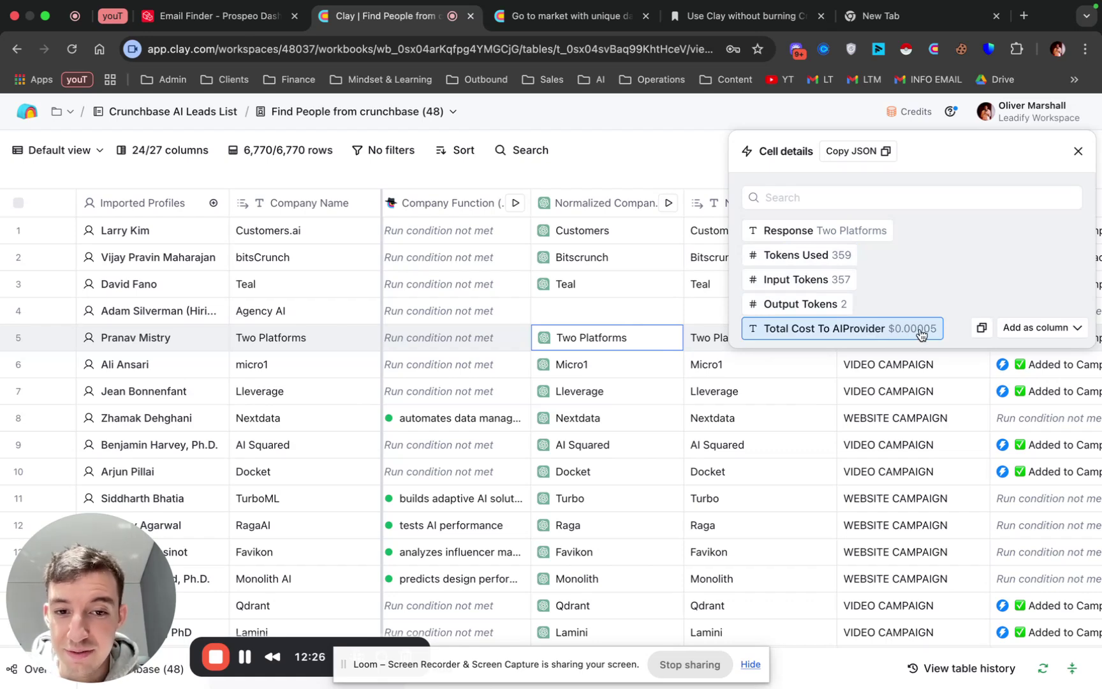
click(587, 366)
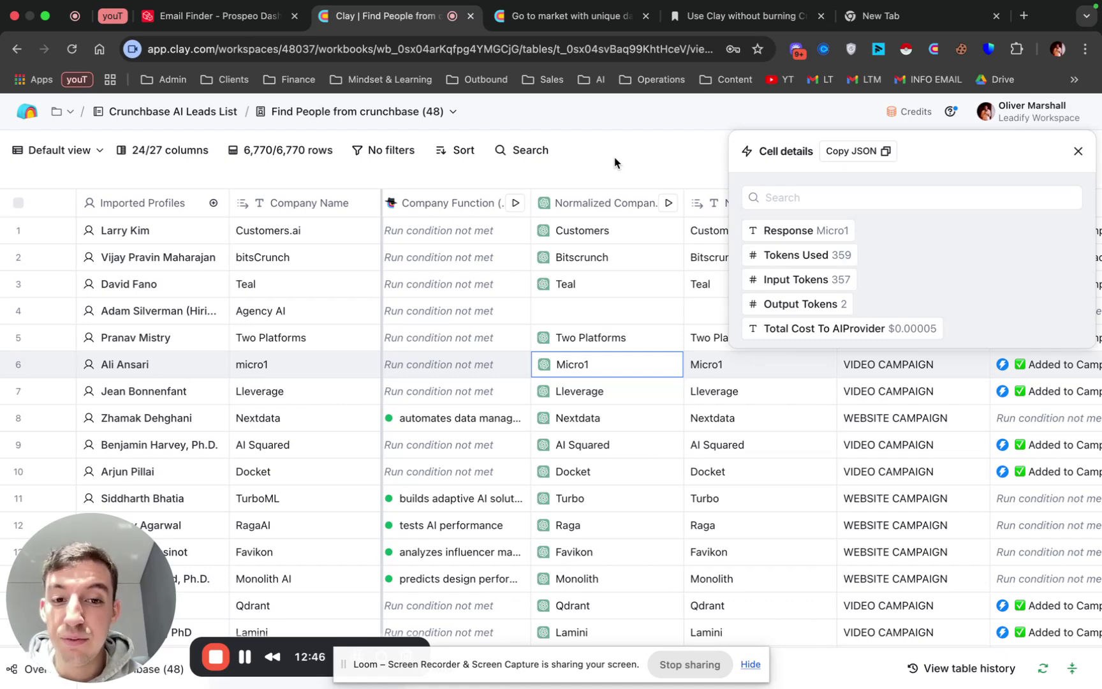
click(1078, 151)
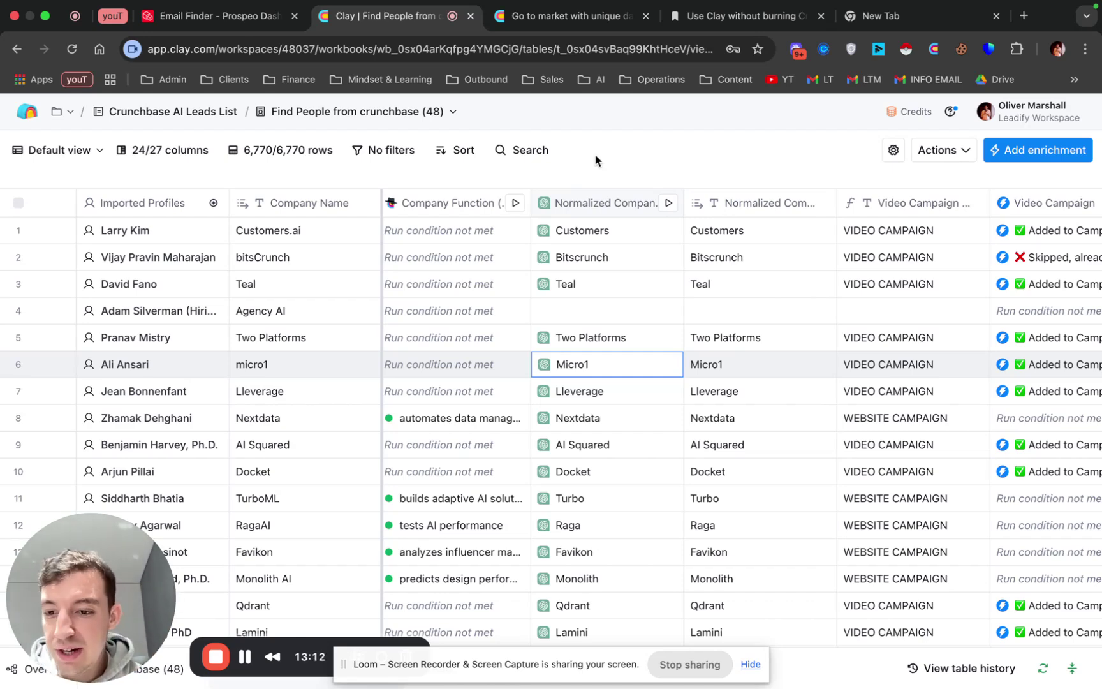
Open the catalogue of enrichments that can be added to the table
scroll(851, 276, right, 5)
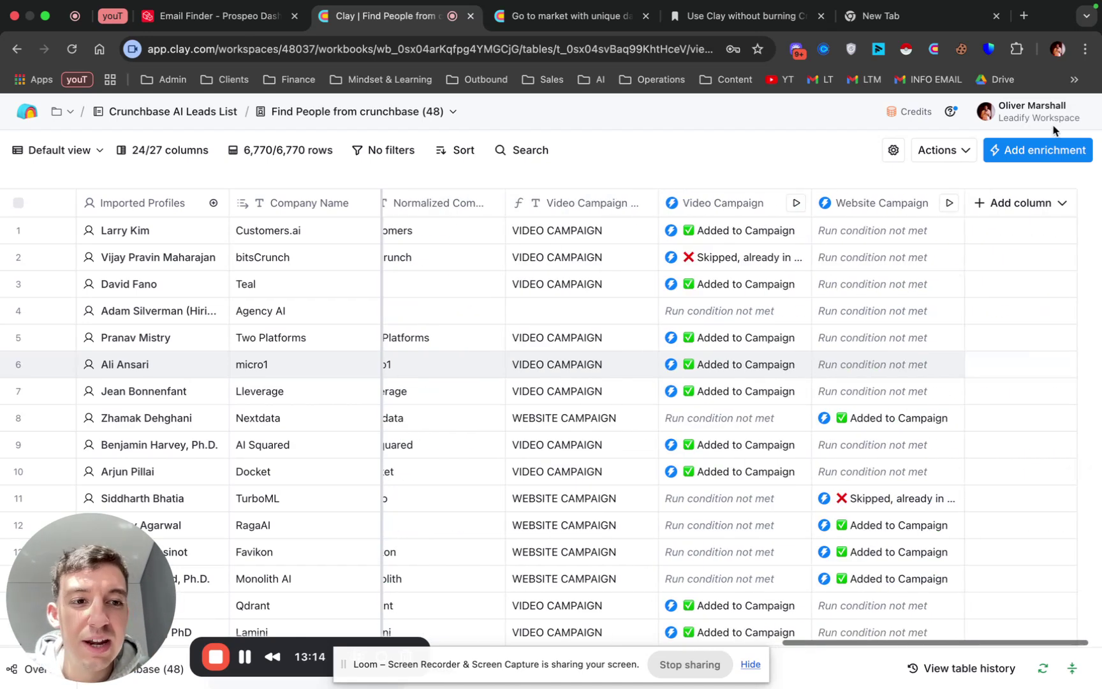
click(1037, 150)
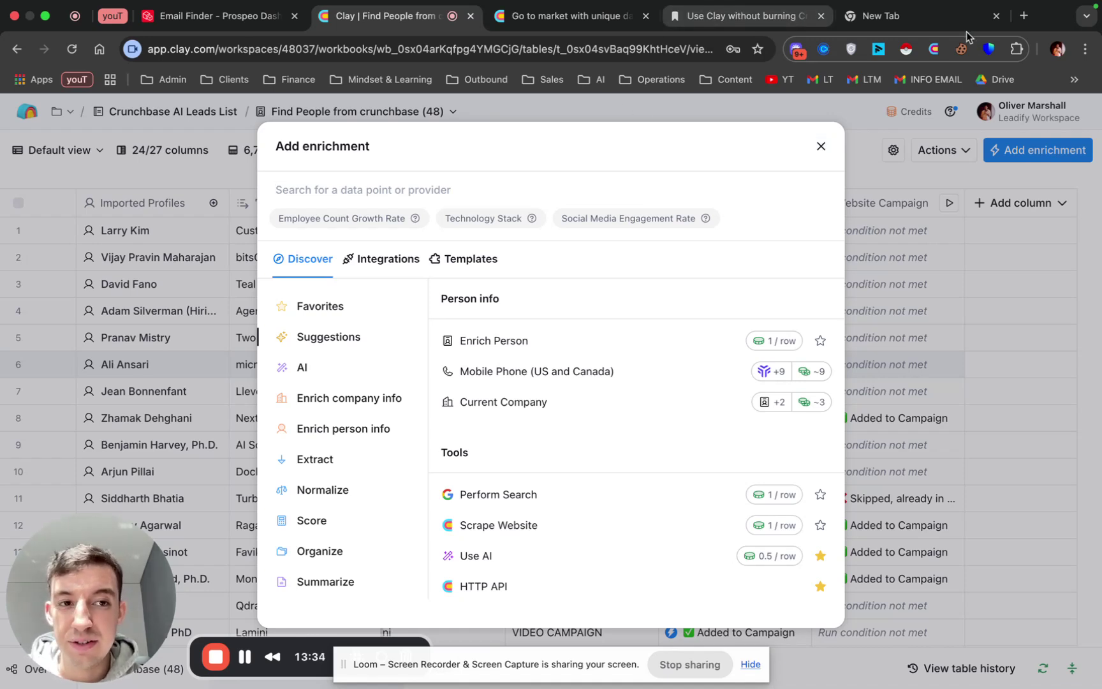
Close the blank browser tab, browse the providers among the integrations in the enrichment catalogue, and close the catalogue
click(997, 16)
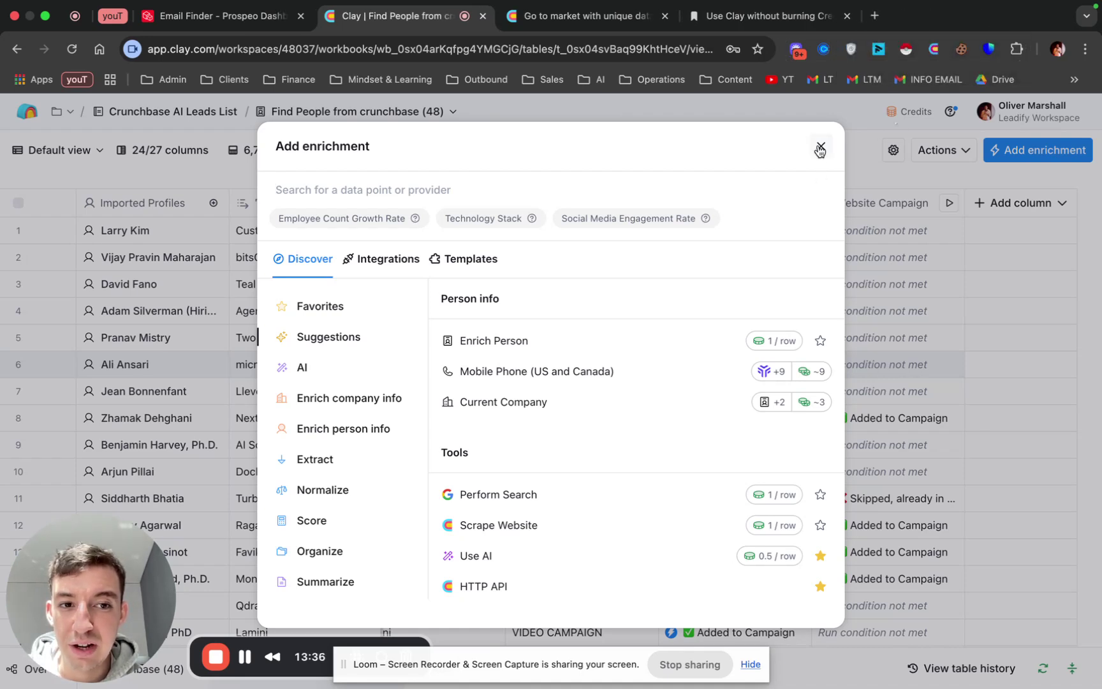
click(531, 184)
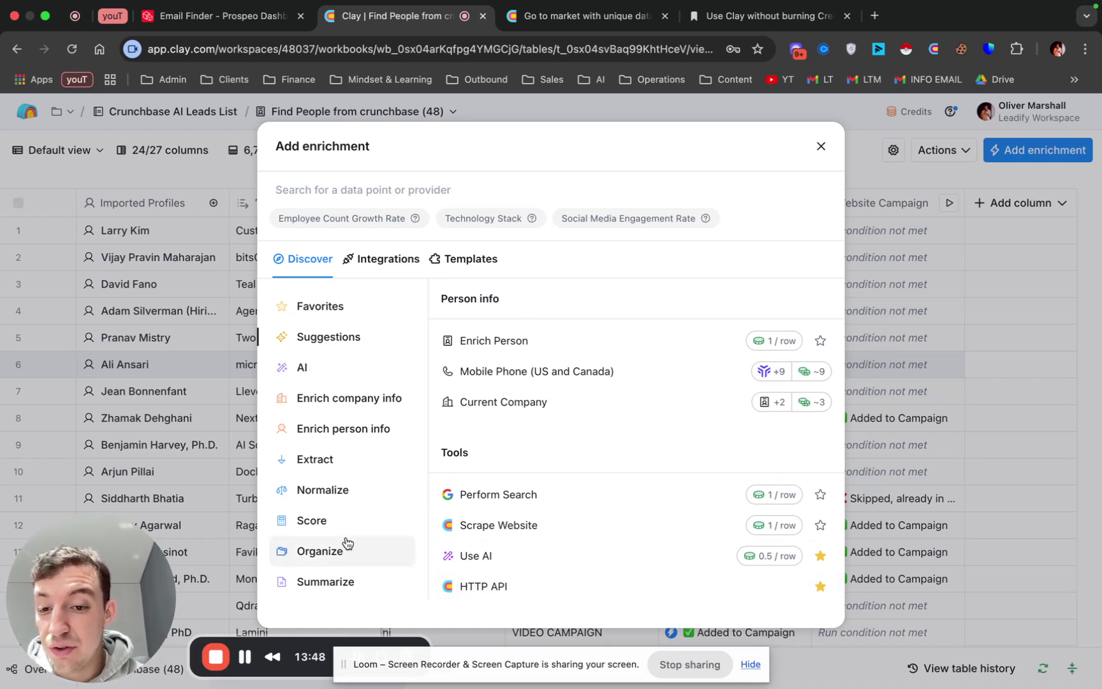
click(385, 266)
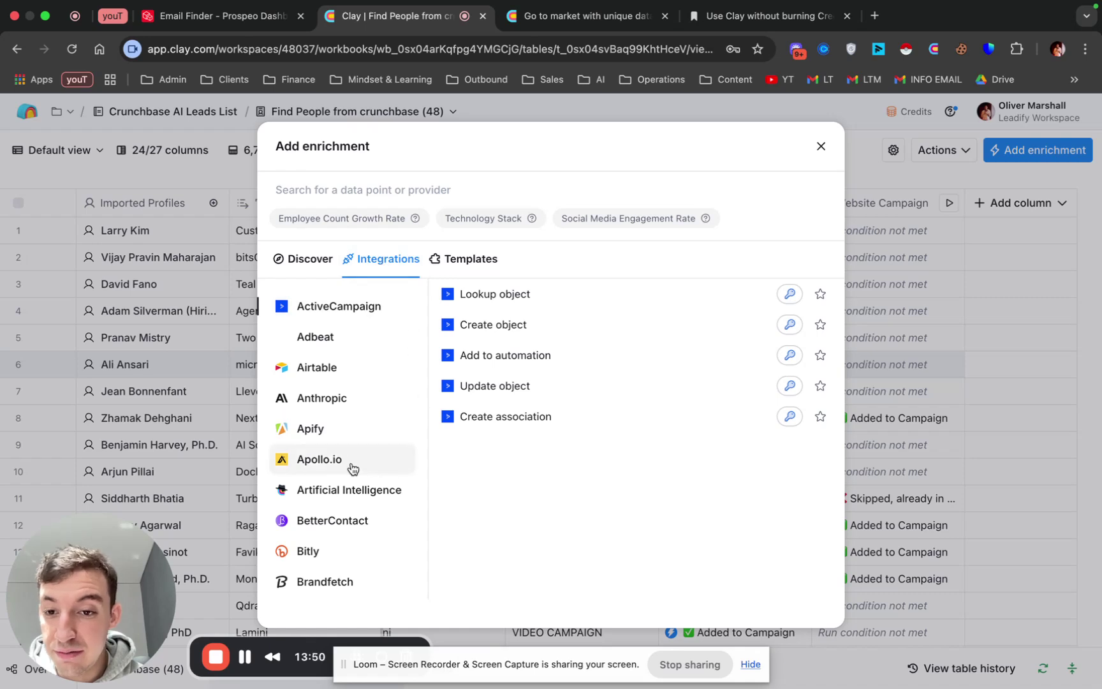
scroll(352, 468, down, 15)
scroll(322, 422, down, 5)
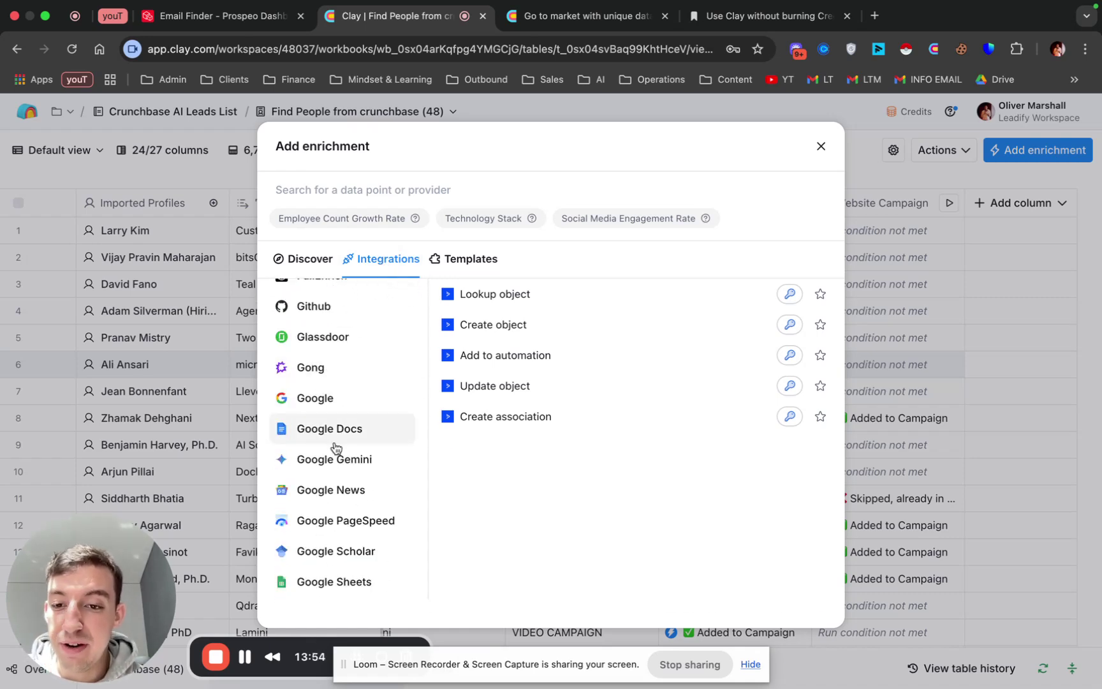
scroll(336, 448, down, 6)
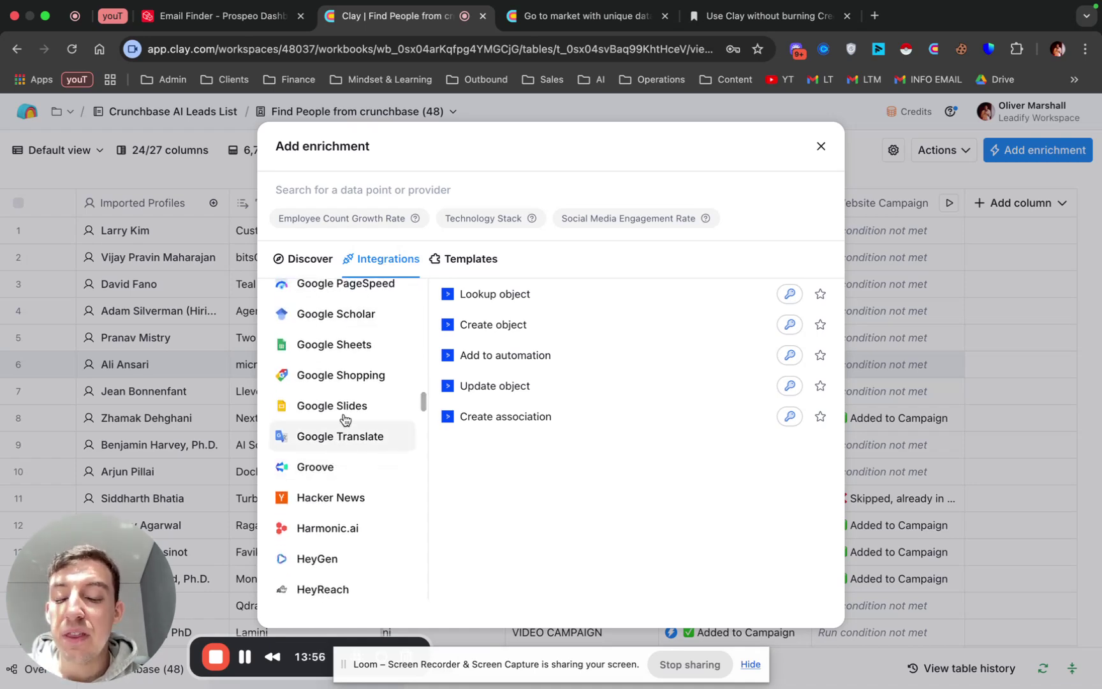
scroll(351, 398, up, 20)
scroll(352, 393, up, 3)
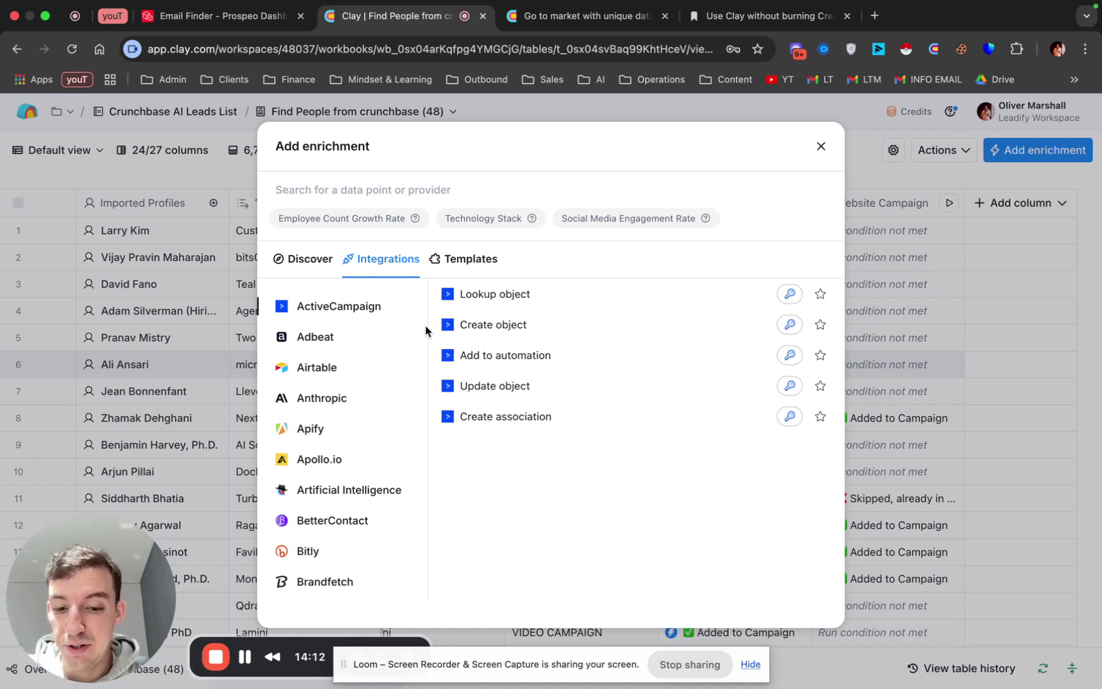
click(821, 148)
Read the second point in the Notion notes, about using conditional formulas more often, highlighting its heading
click(728, 18)
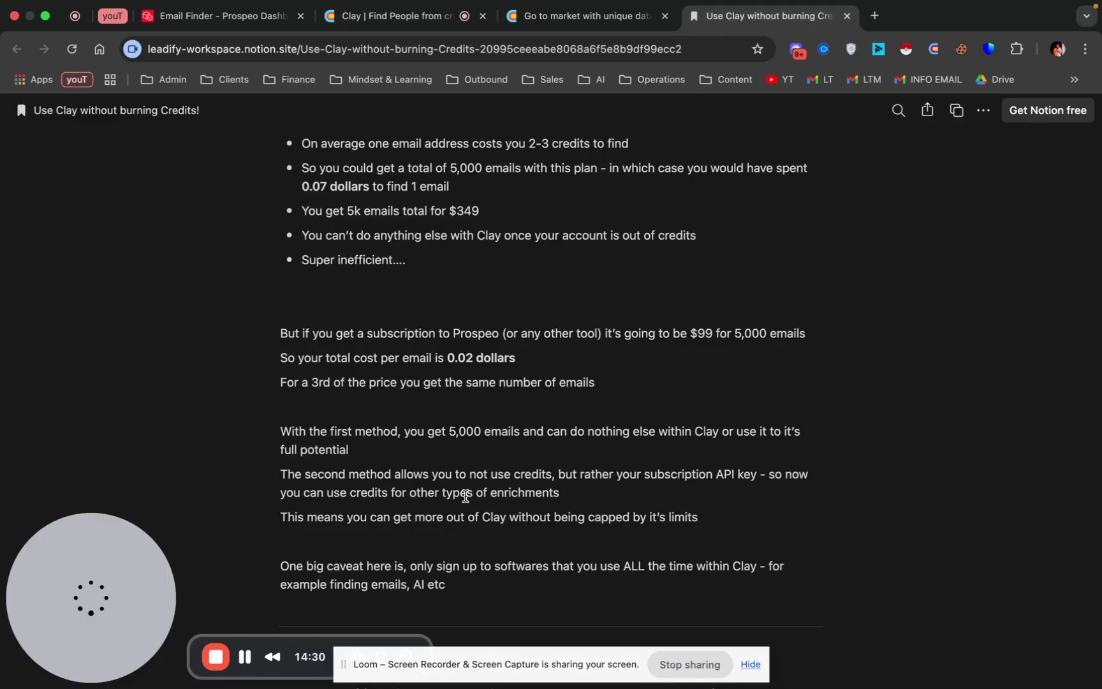
scroll(446, 478, down, 10)
drag(301, 435, 445, 435)
click(709, 436)
click(540, 437)
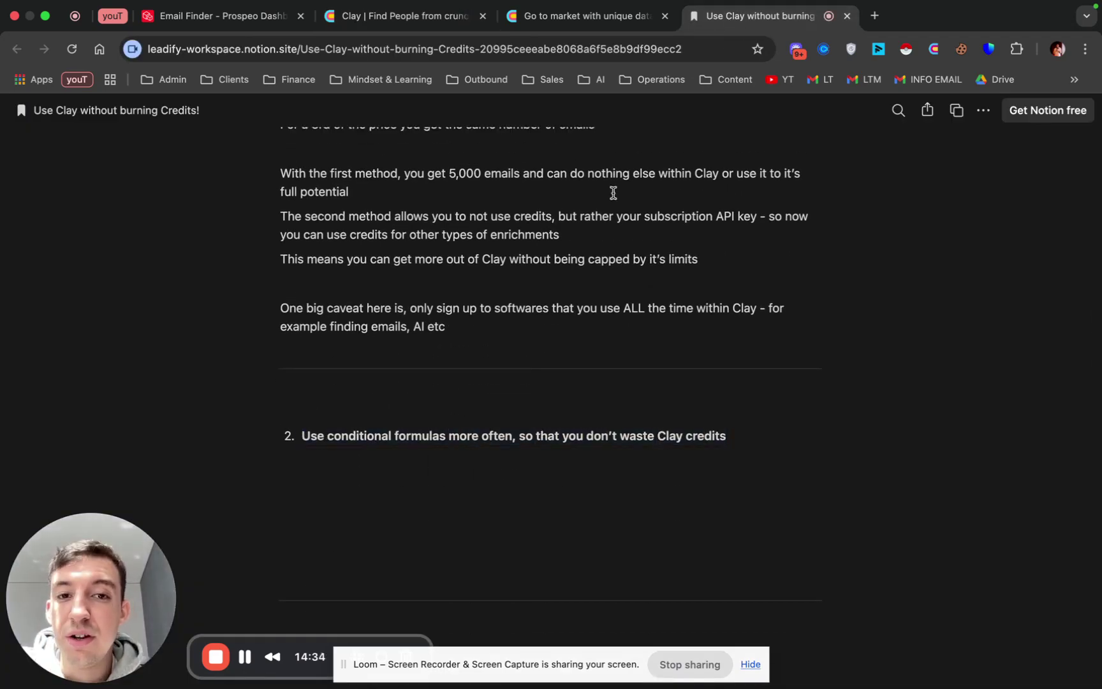
Return to the Crunchbase leads table in Clay and close the spare Clay website tab
click(569, 14)
click(430, 16)
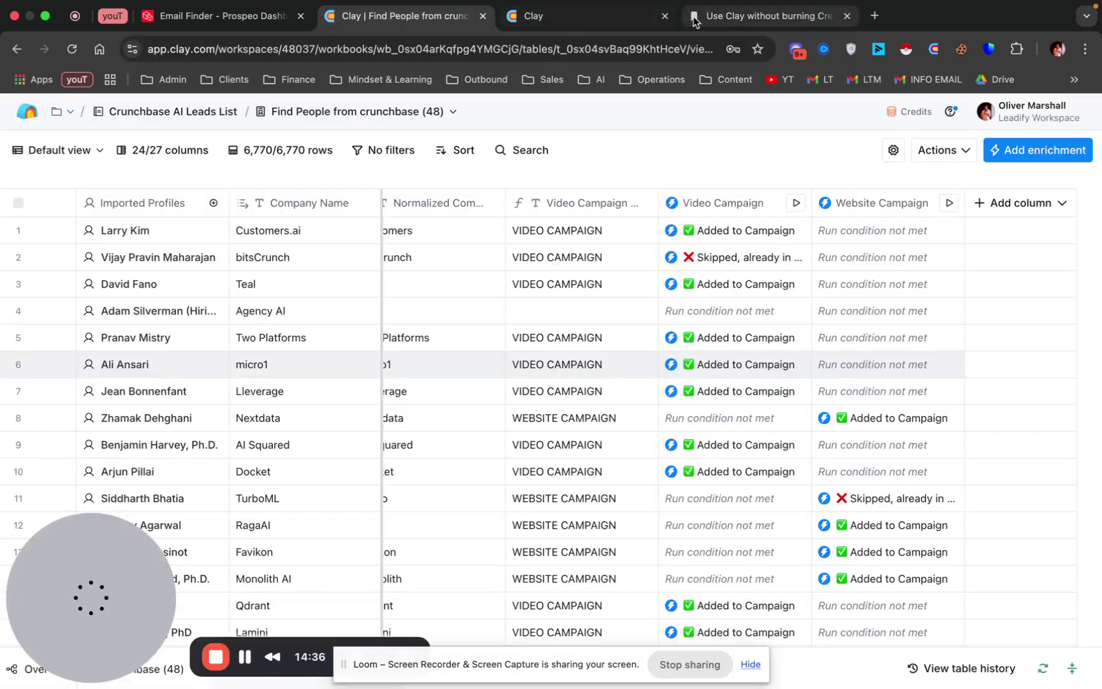
click(665, 16)
Open the settings of the Find Work Email (2) column and examine its "Only run if" condition
scroll(628, 316, left, 10)
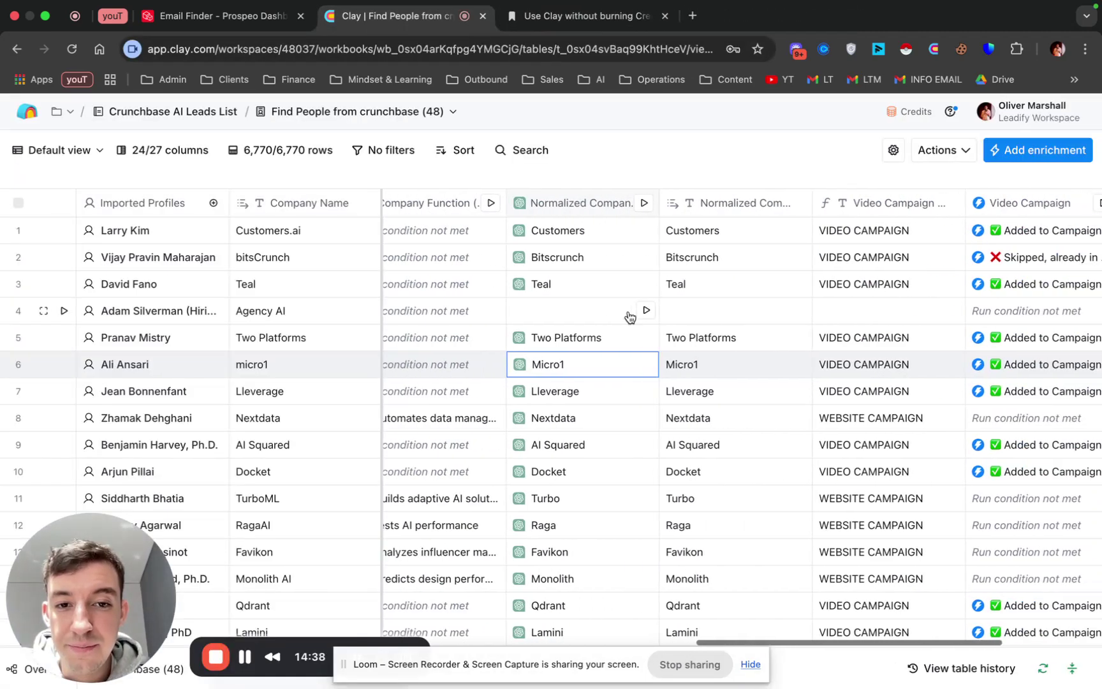
scroll(628, 316, left, 5)
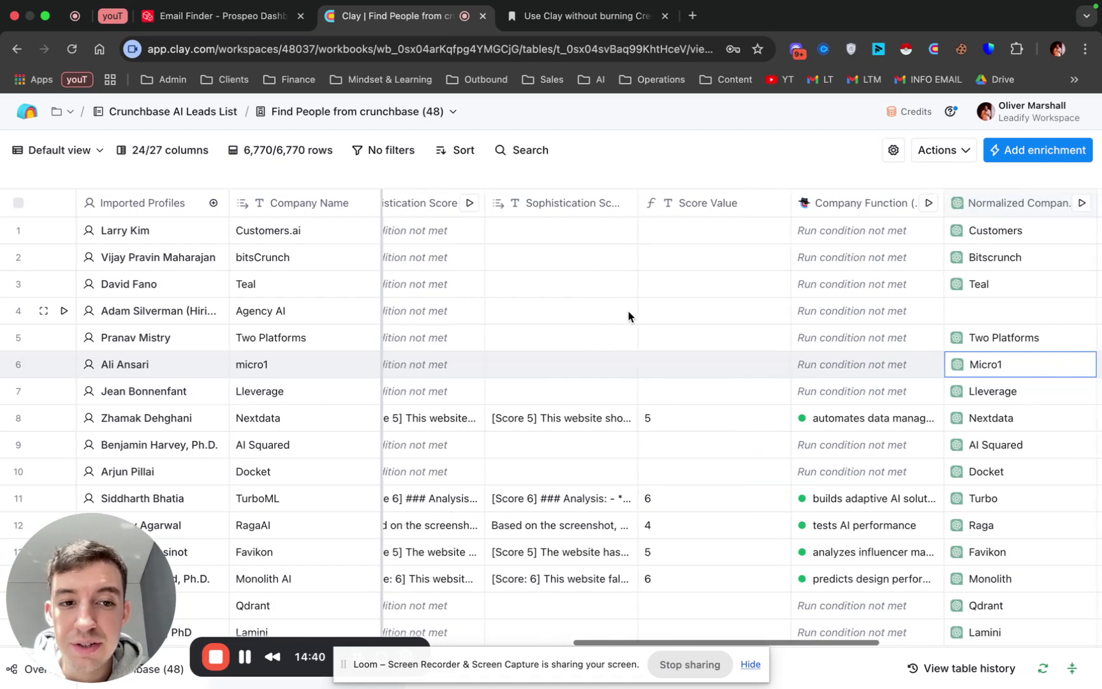
scroll(826, 330, left, 15)
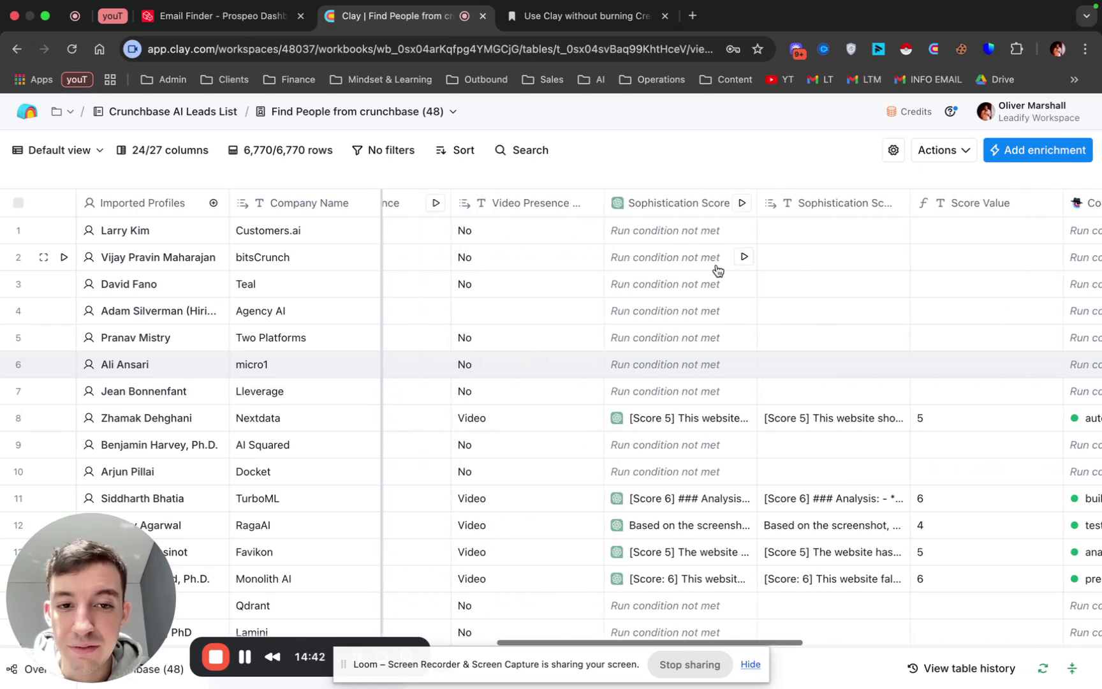
scroll(695, 357, left, 5)
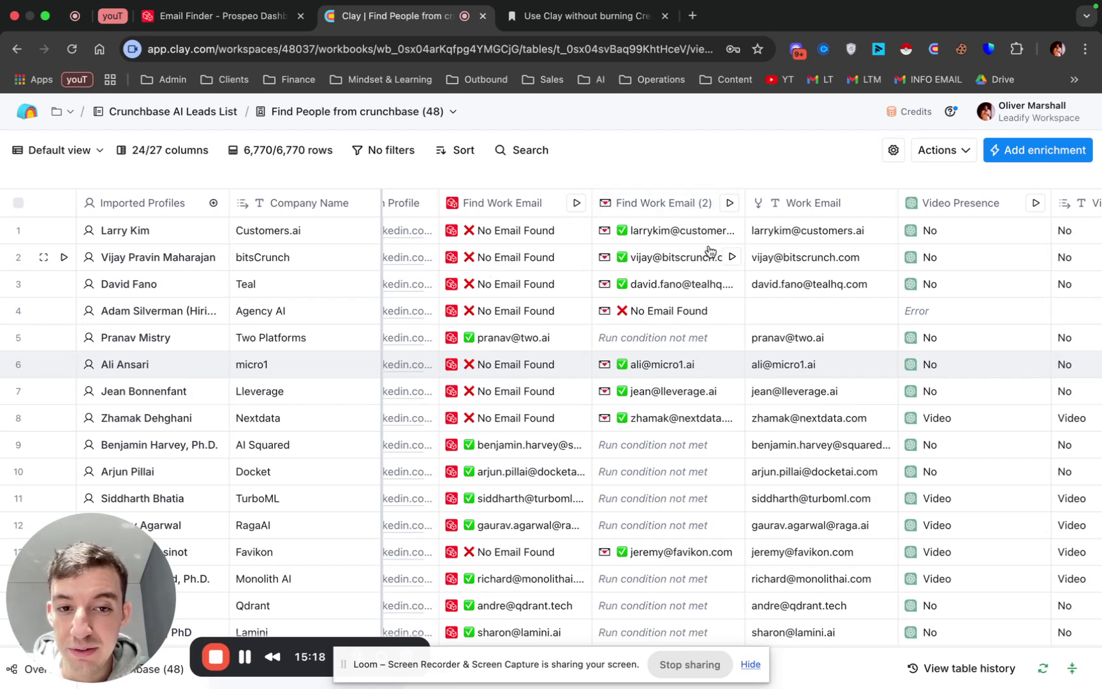
click(660, 203)
click(552, 272)
scroll(892, 447, down, 3)
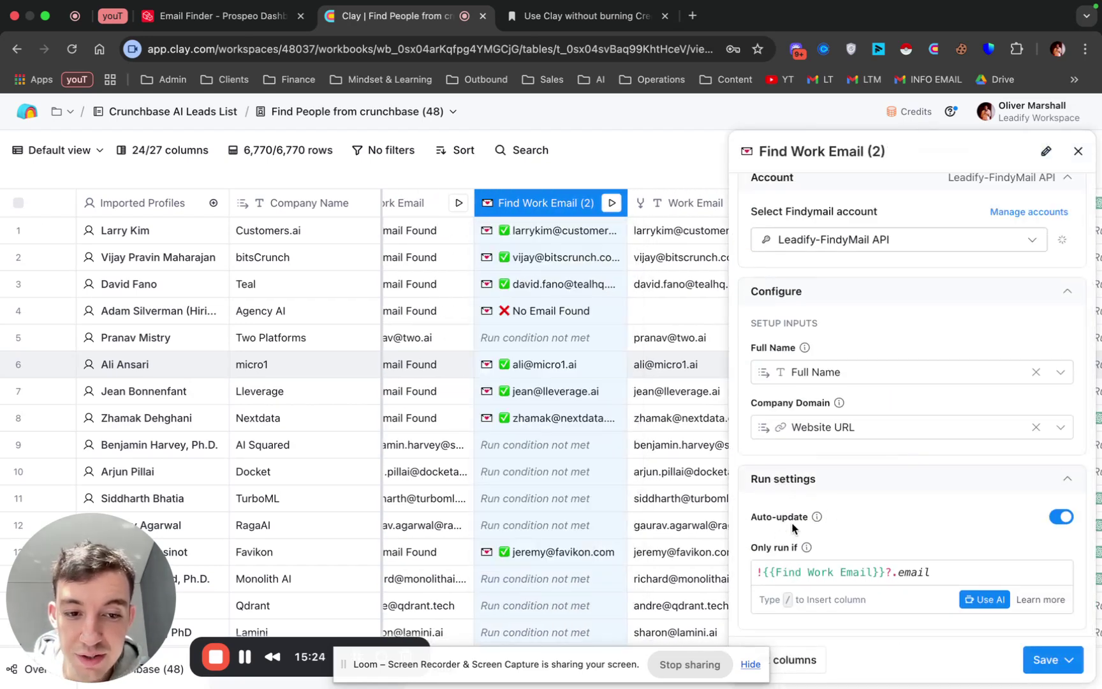
drag(751, 547, 792, 547)
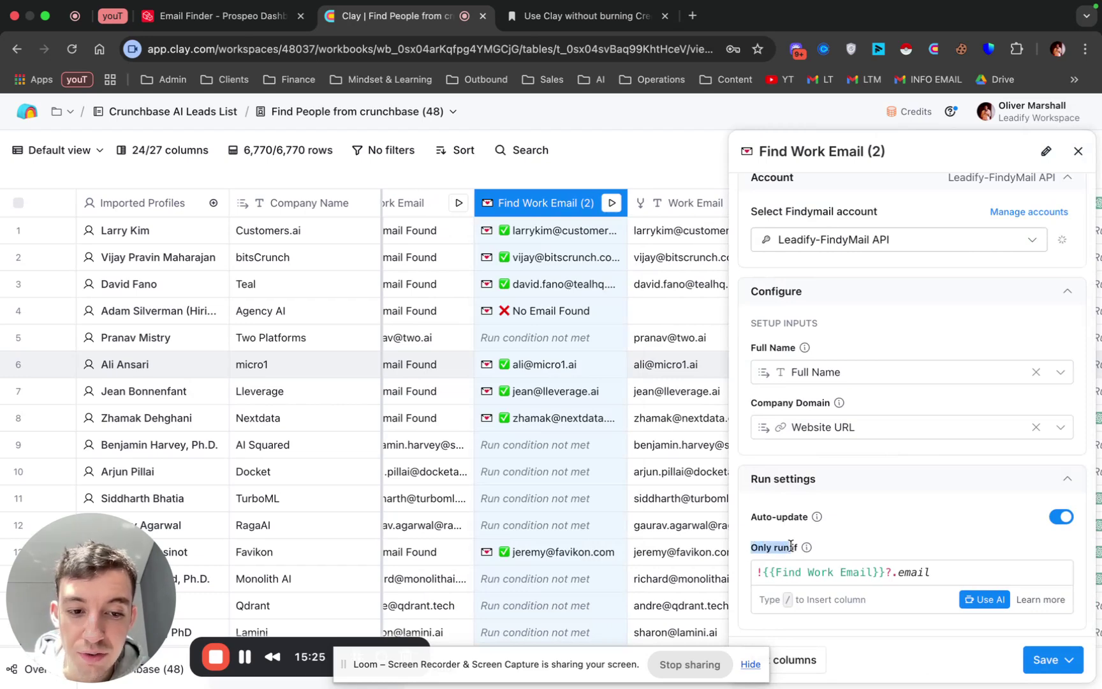
click(999, 604)
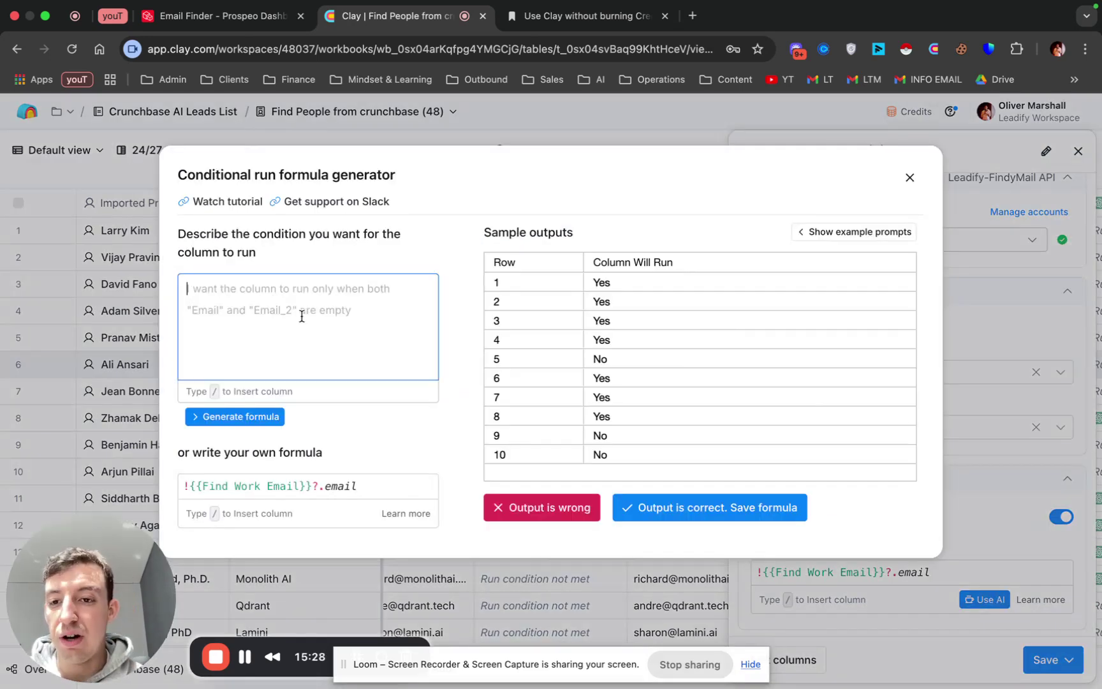
text(Only run if )
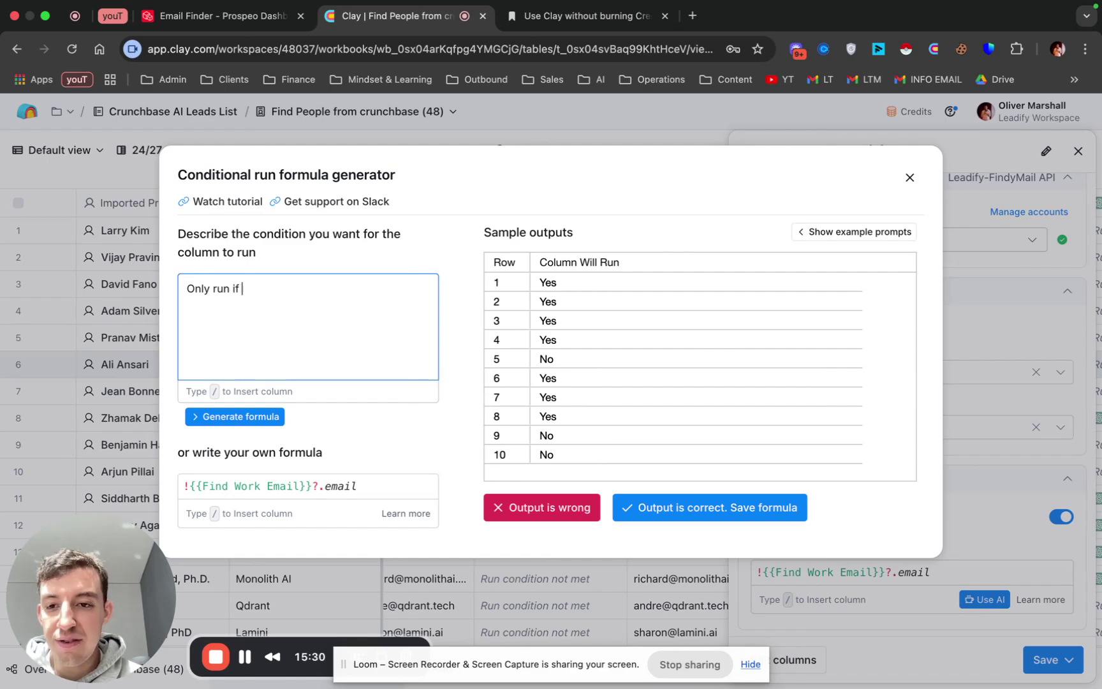
text(/)
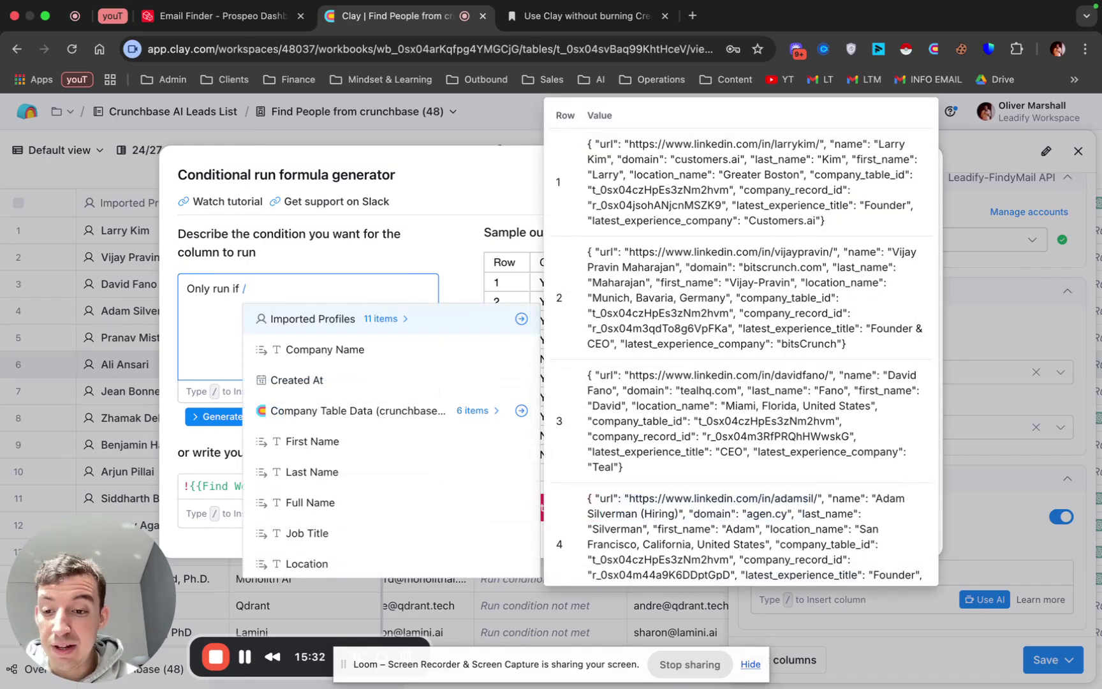
scroll(389, 499, down, 10)
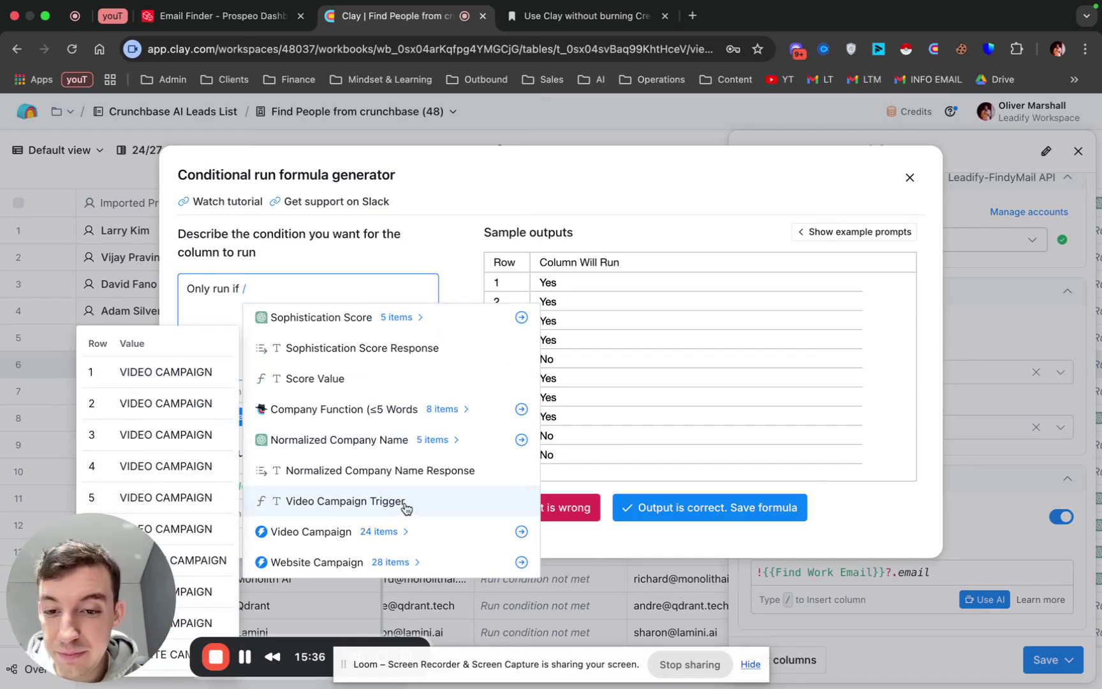
scroll(438, 504, up, 8)
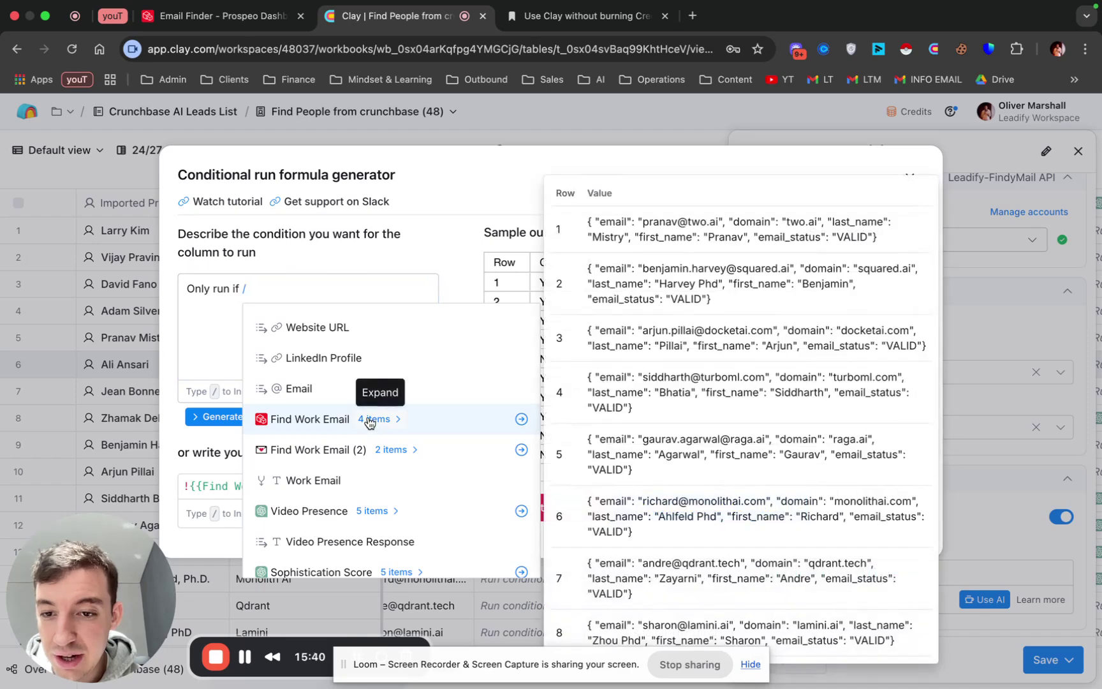
click(373, 419)
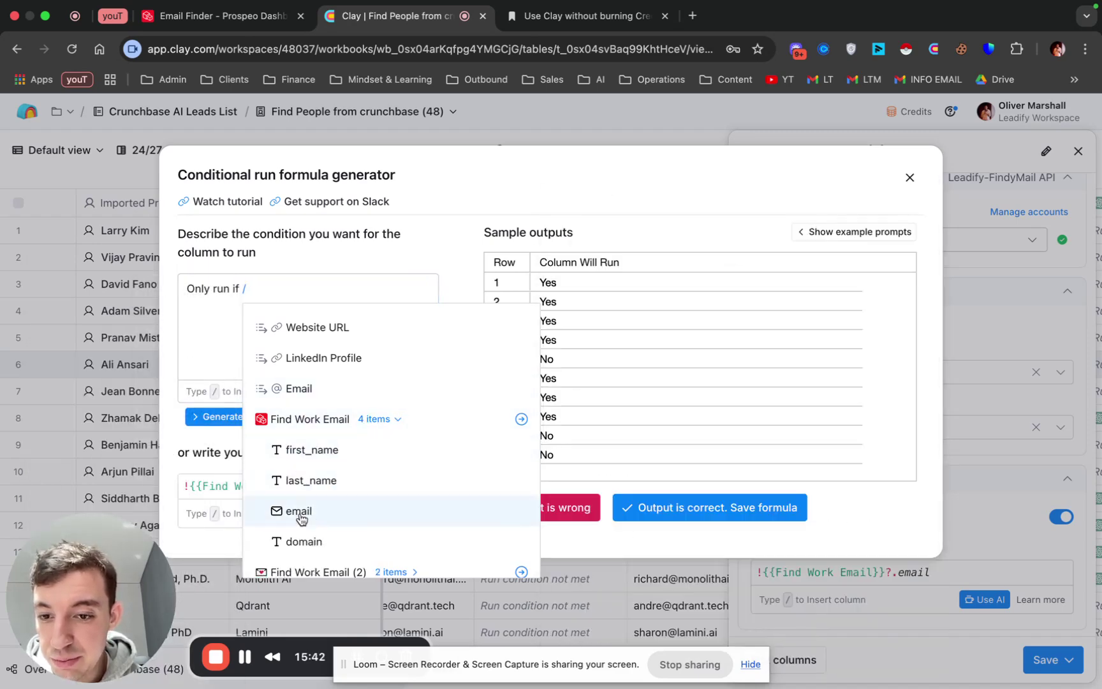
click(322, 510)
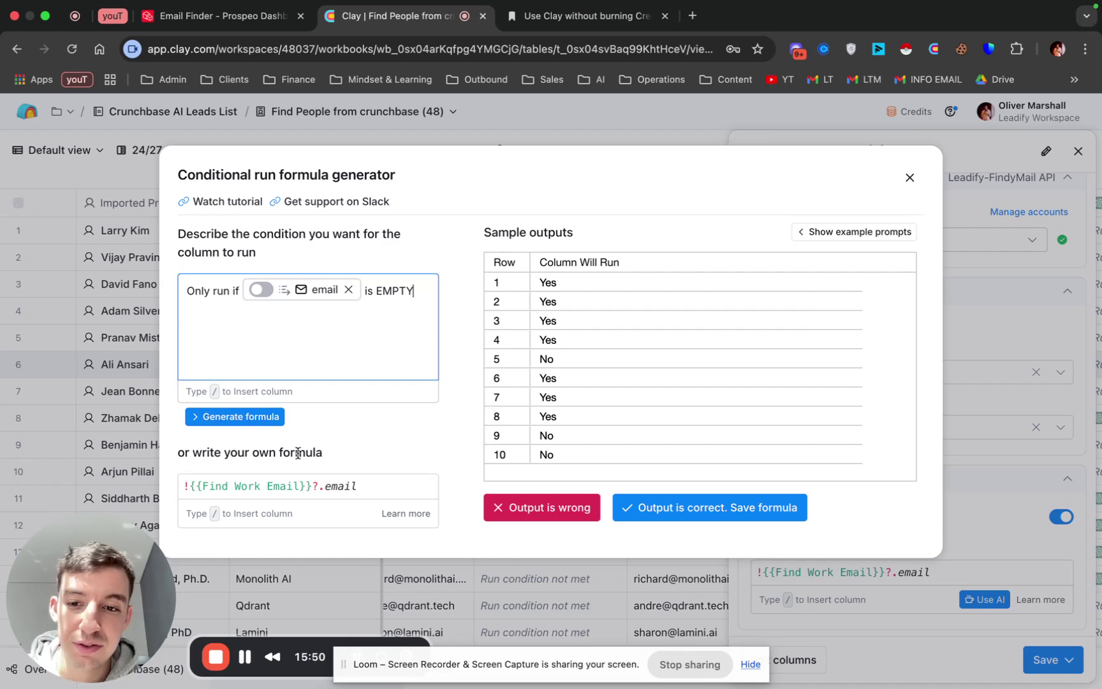
click(908, 174)
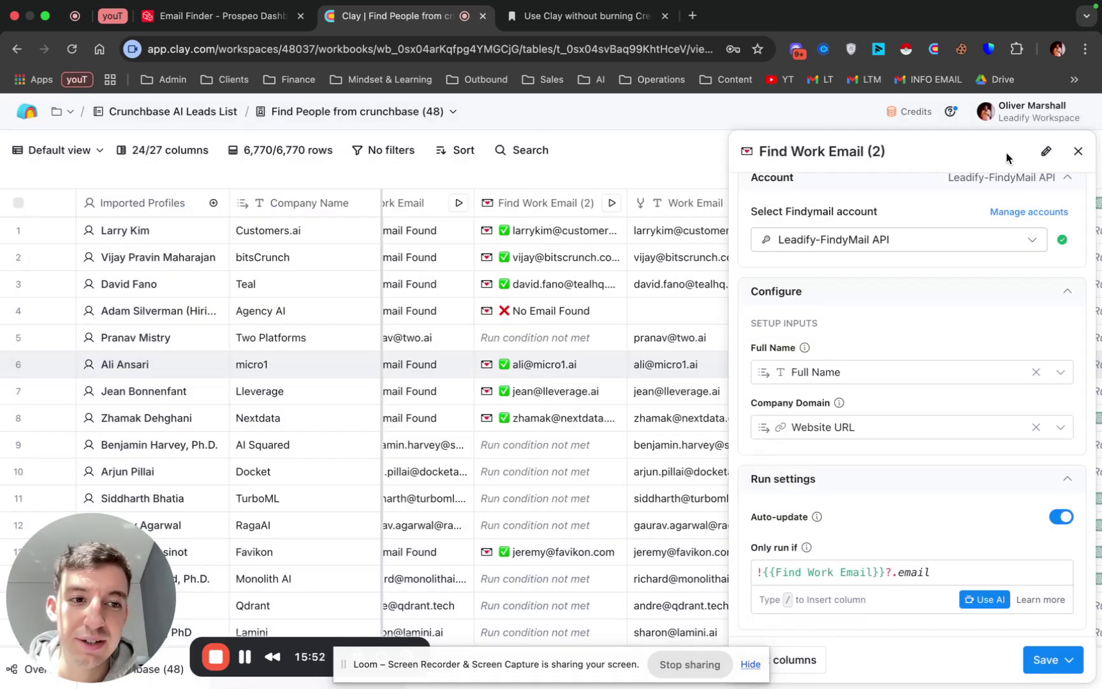
click(1078, 151)
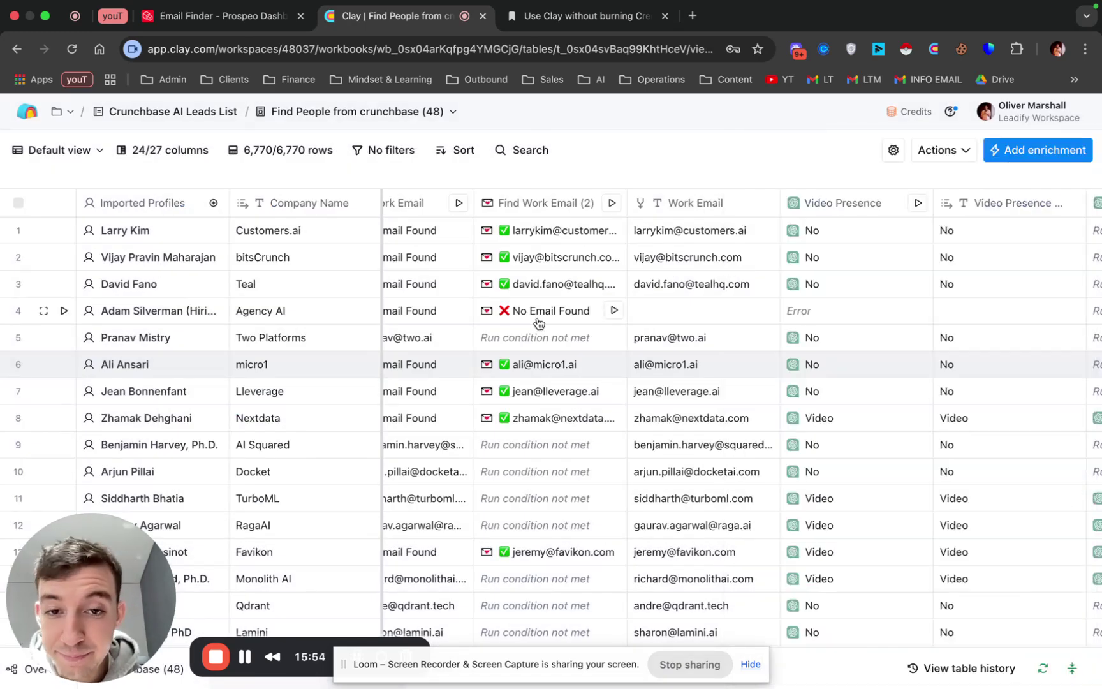
Compare the two Find Work Email columns, and review how the Video Presence responses relate to the Sophistication Score and following columns
scroll(539, 323, right, 1)
scroll(539, 323, left, 1)
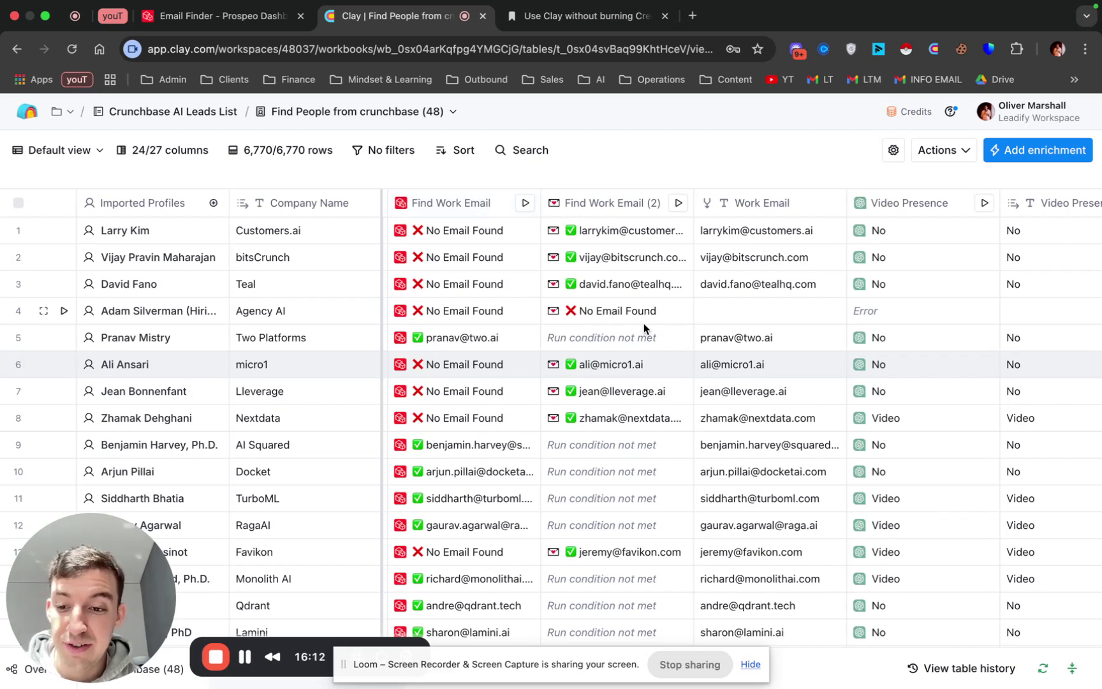
scroll(728, 370, right, 10)
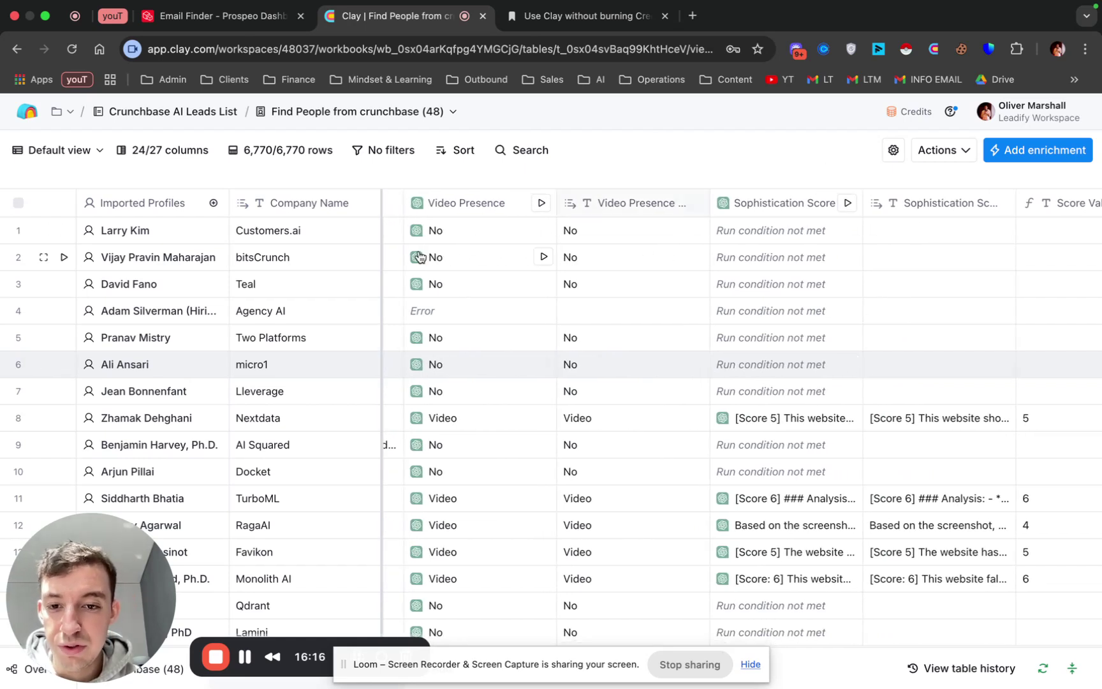
scroll(533, 312, left, 2)
scroll(533, 312, right, 1)
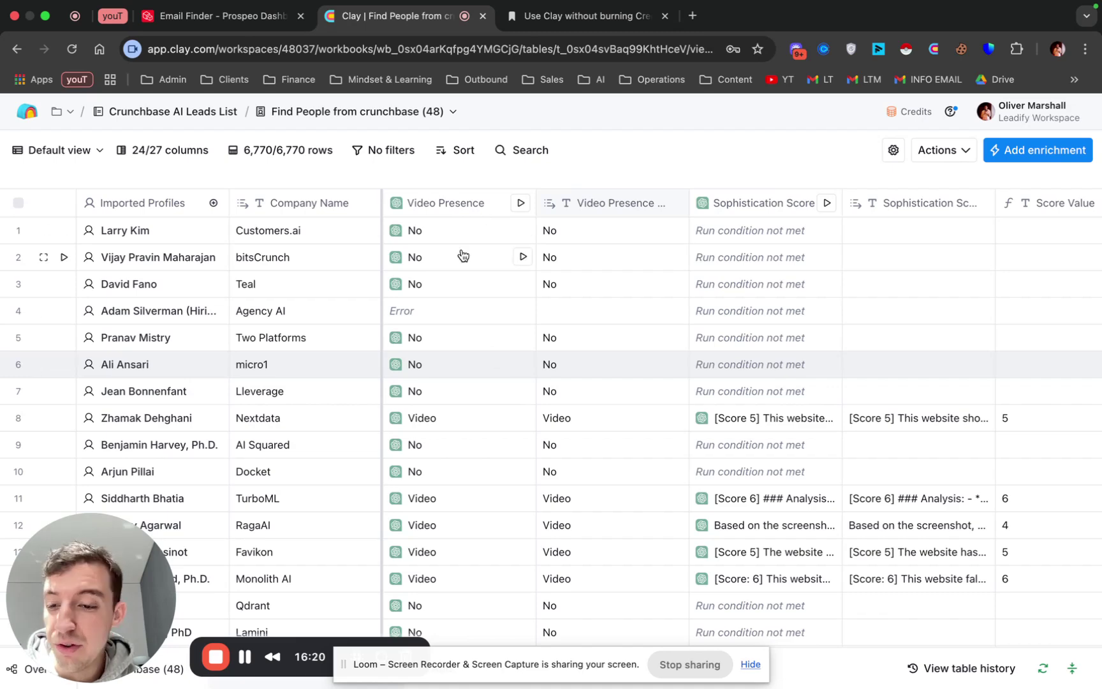
drag(597, 235, 592, 323)
click(593, 390)
scroll(702, 373, right, 10)
scroll(765, 357, left, 12)
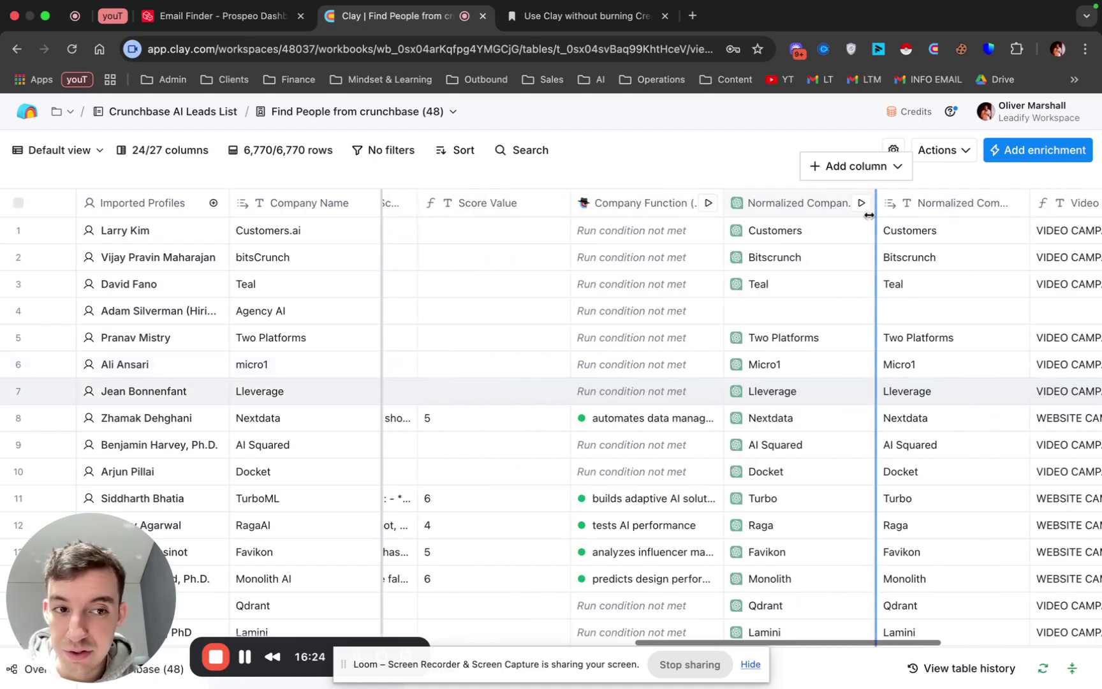
scroll(700, 348, right, 2)
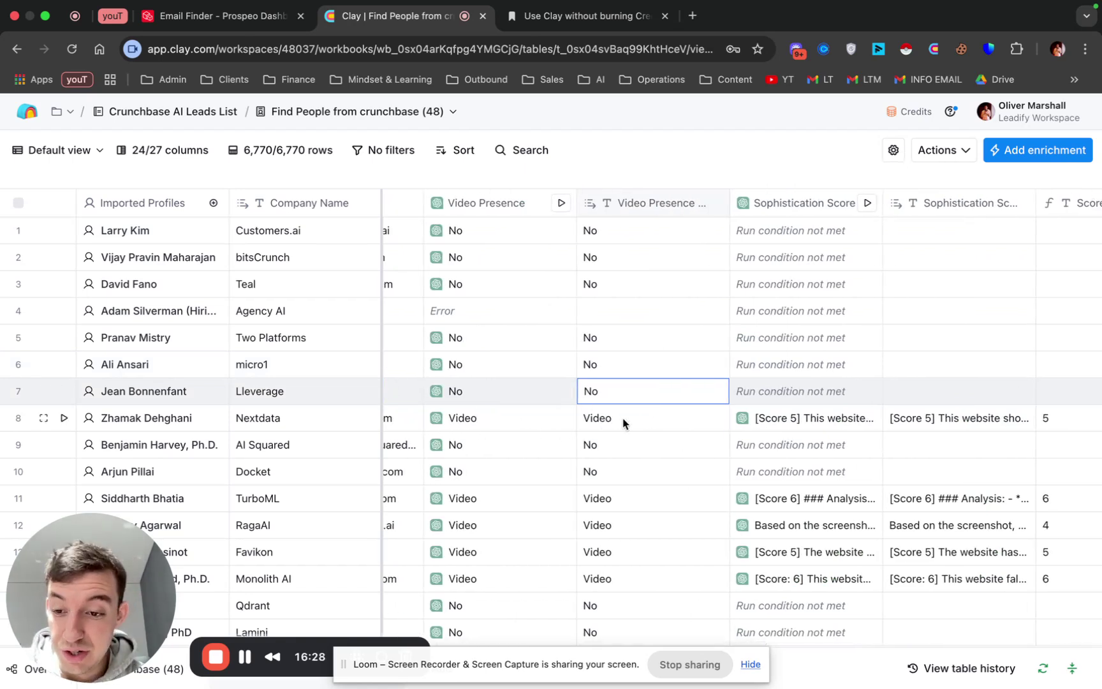
scroll(623, 422, right, 1)
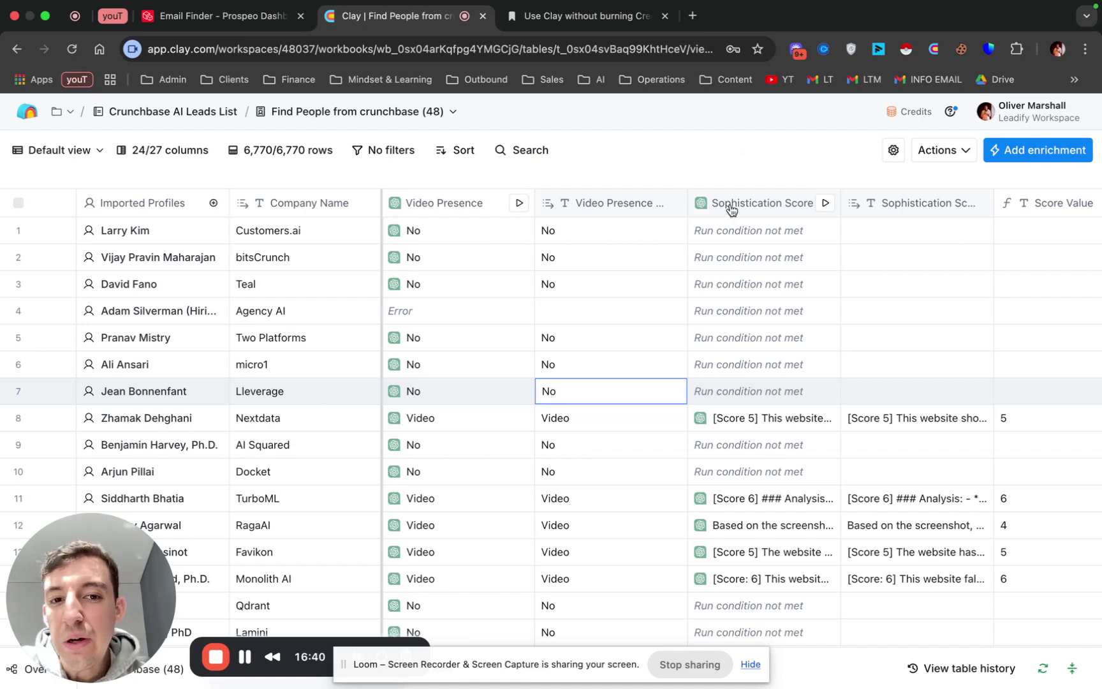
Examine the Sophistication Score Response cells in rows 5 to 7, where the Video Presence response is No
scroll(720, 332, right, 3)
scroll(720, 332, right, 3)
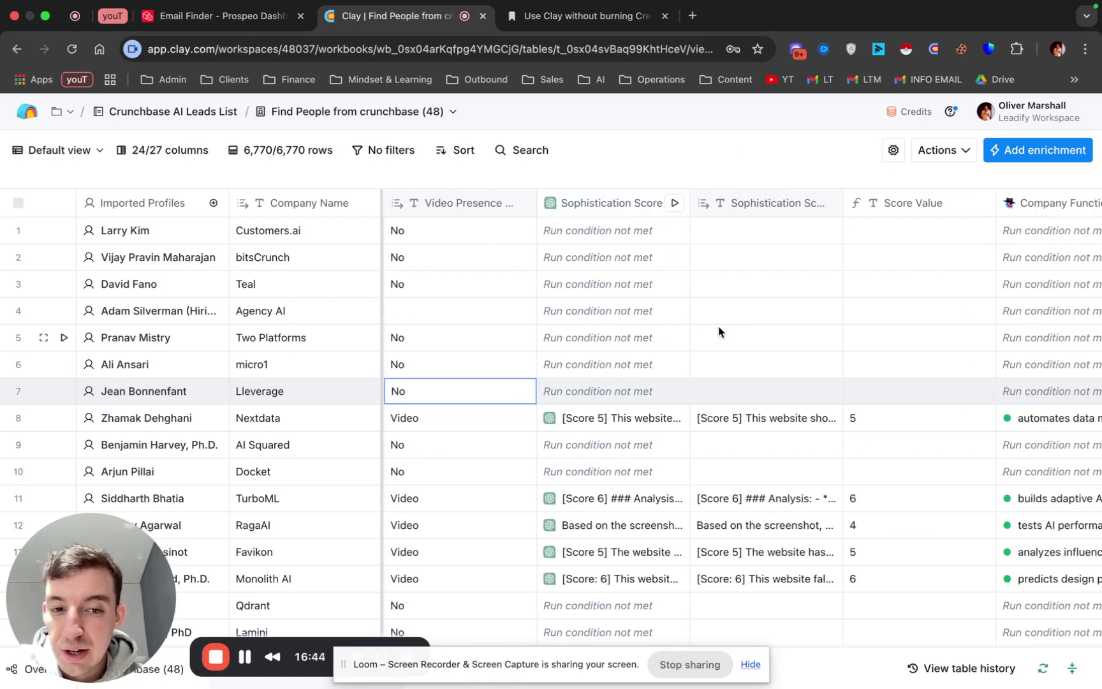
click(756, 391)
click(764, 366)
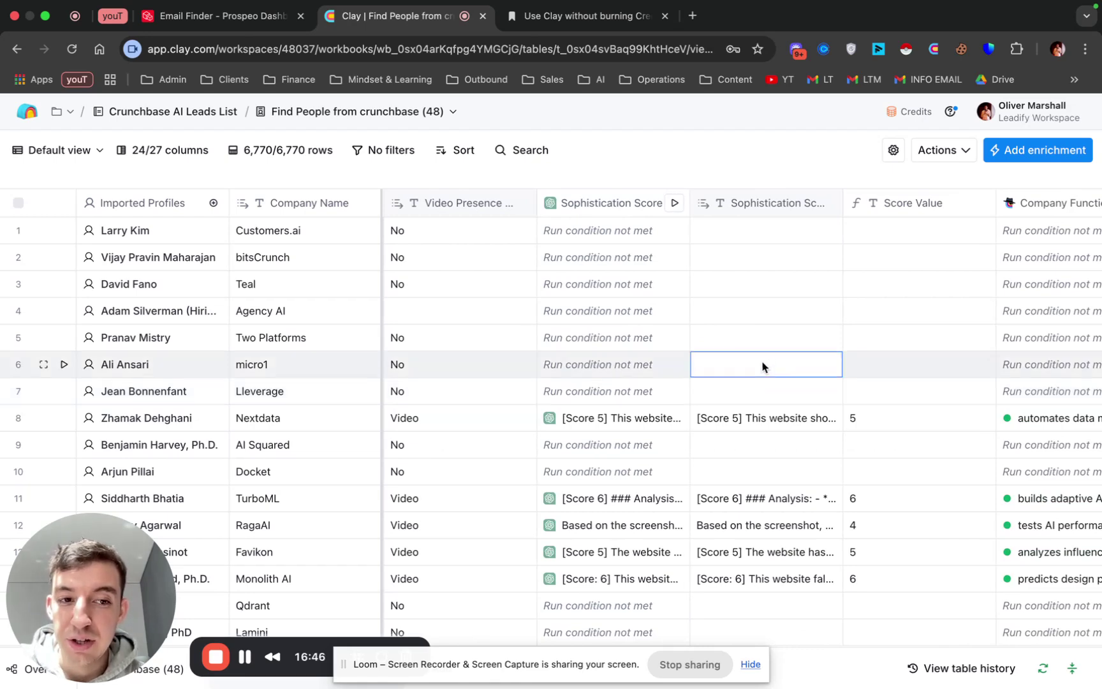
click(764, 337)
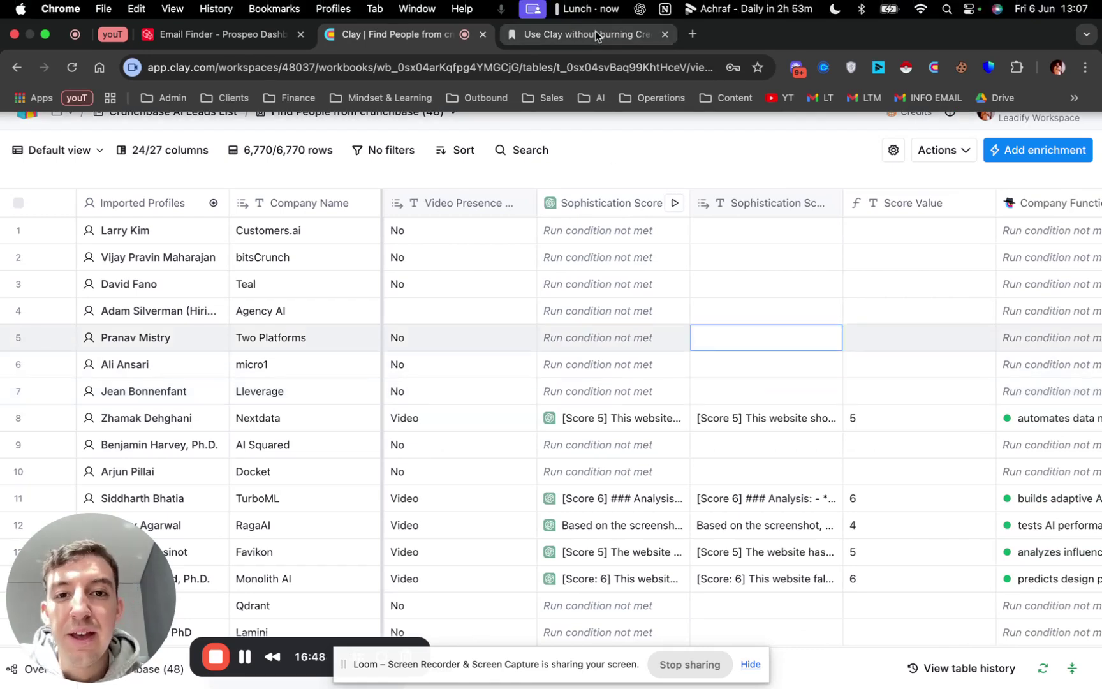
Recheck the conditional formulas point in the Notion notes and return to the leads table in Clay
click(595, 33)
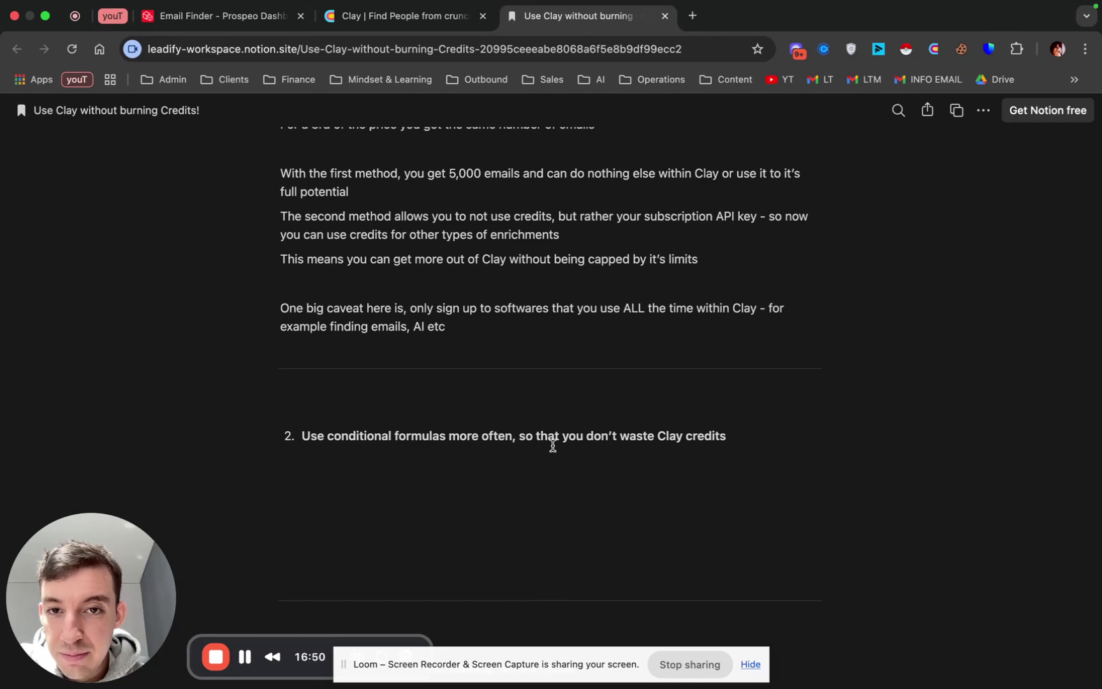
click(410, 18)
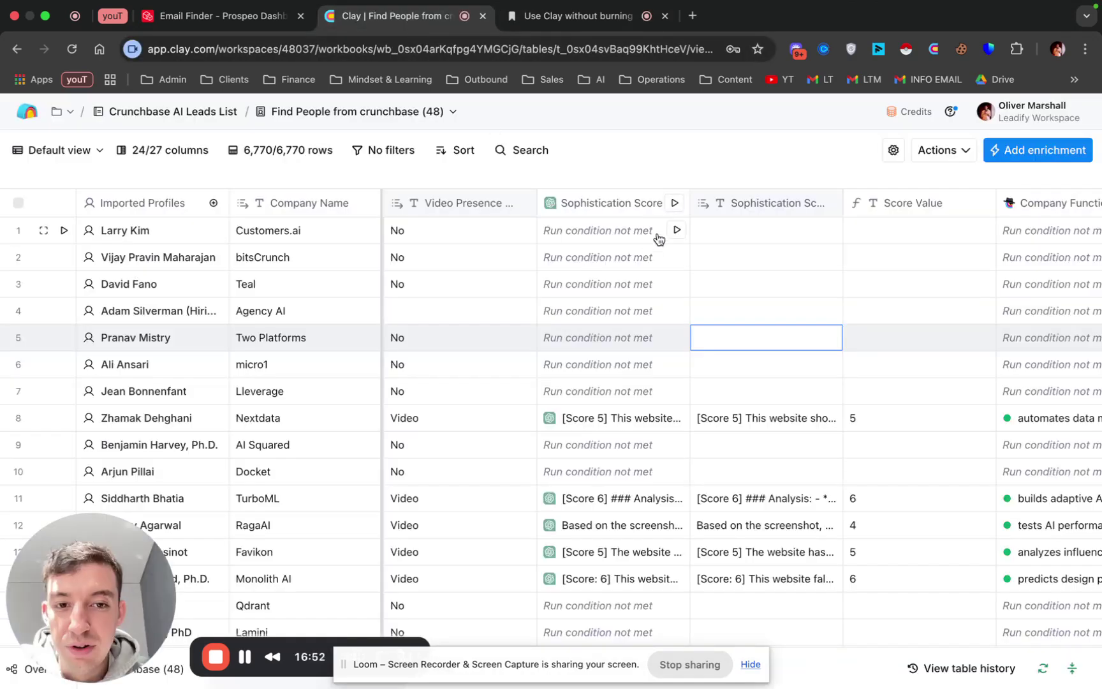
Check the Sophistication Score column's options, and read the Notion notes' third point on turning off auto-update and scheduling
click(596, 203)
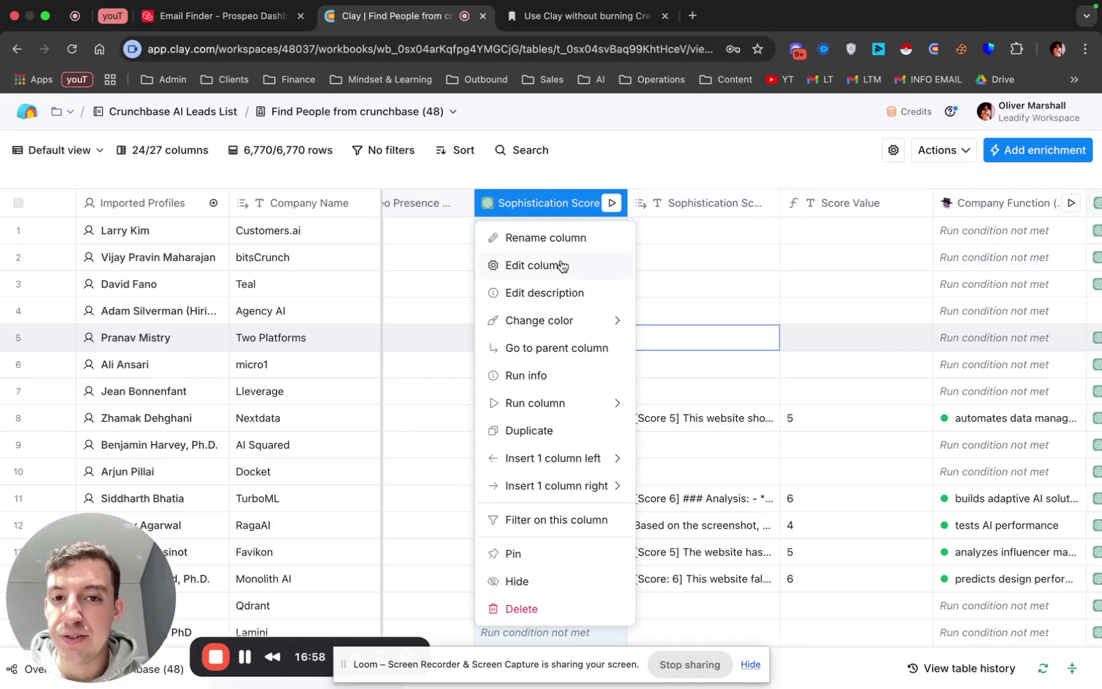
click(618, 145)
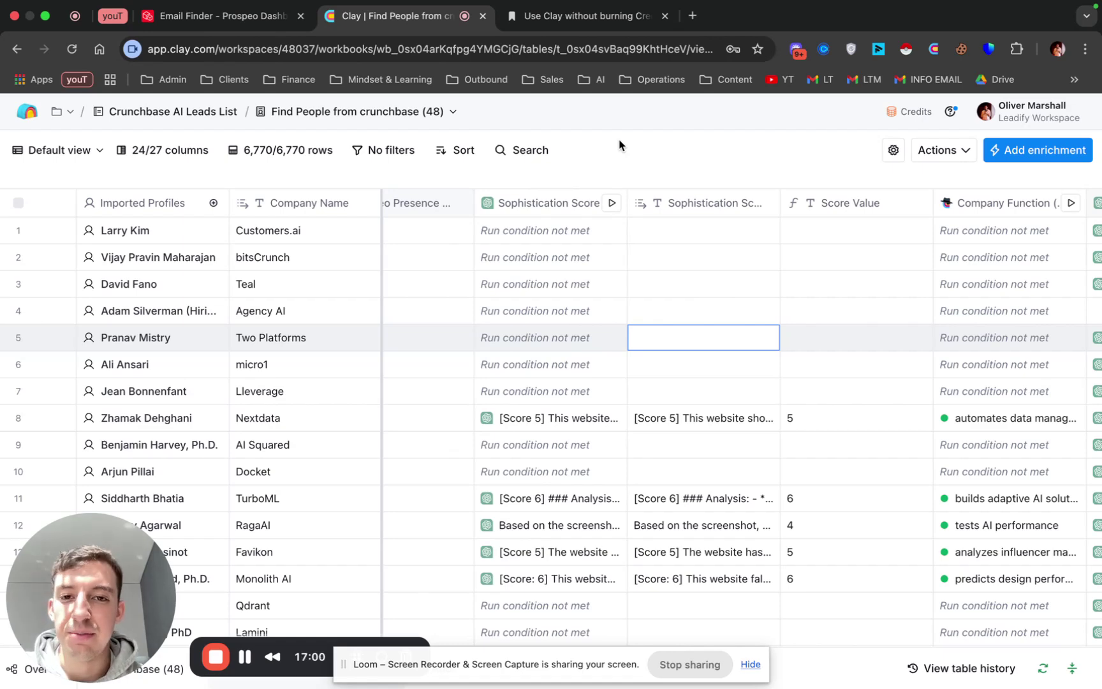
click(579, 27)
scroll(531, 370, down, 5)
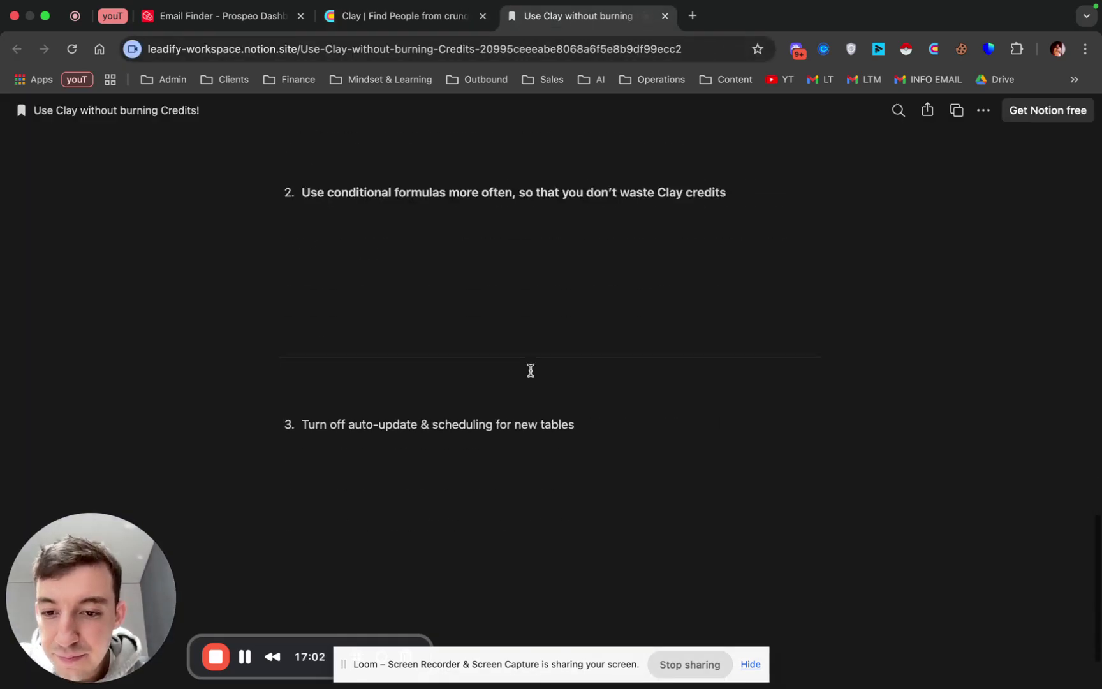
drag(297, 424, 612, 421)
click(613, 421)
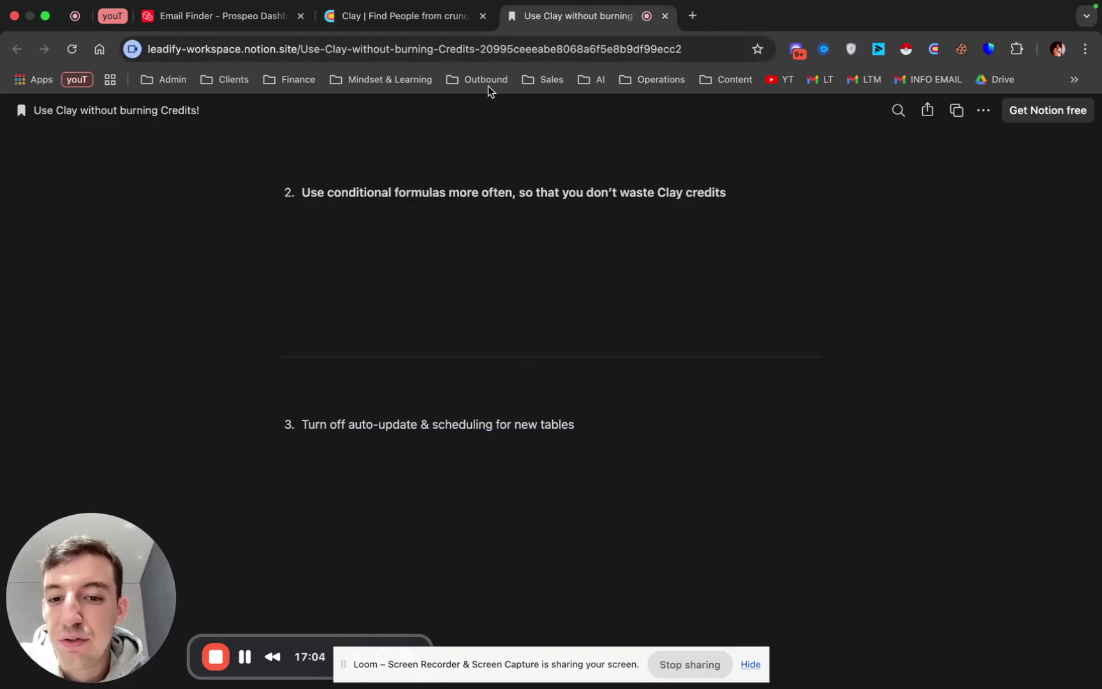
Return to the leads table in Clay, and bring up the table-wide auto-update shutdown prompt without turning the table off
click(414, 19)
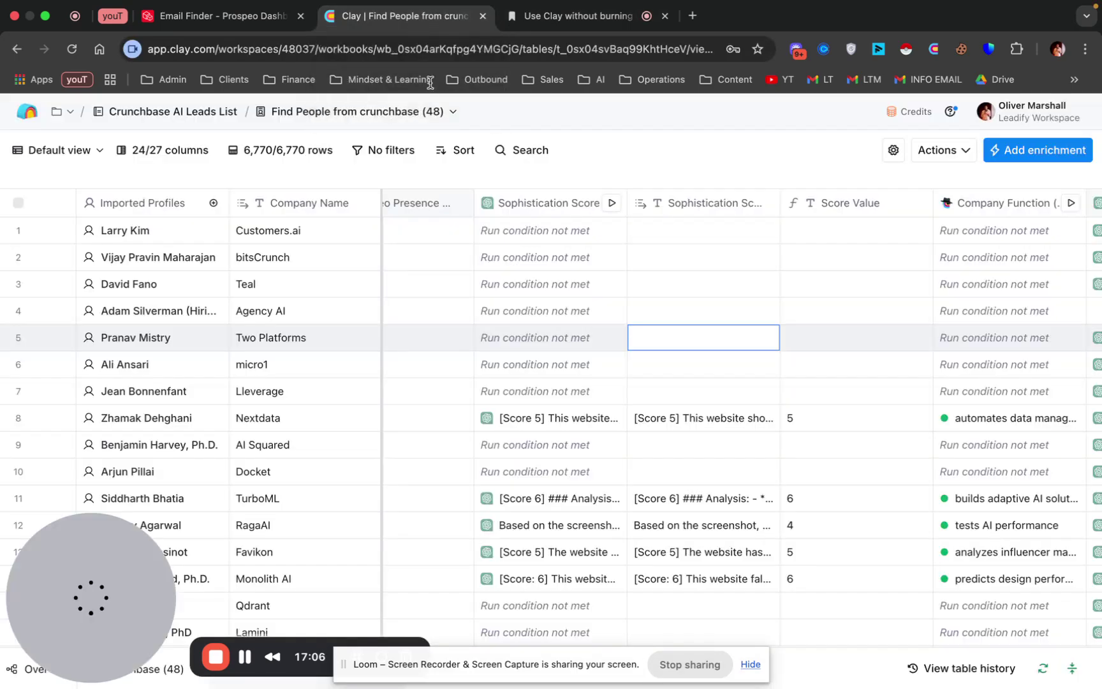
scroll(714, 420, right, 1)
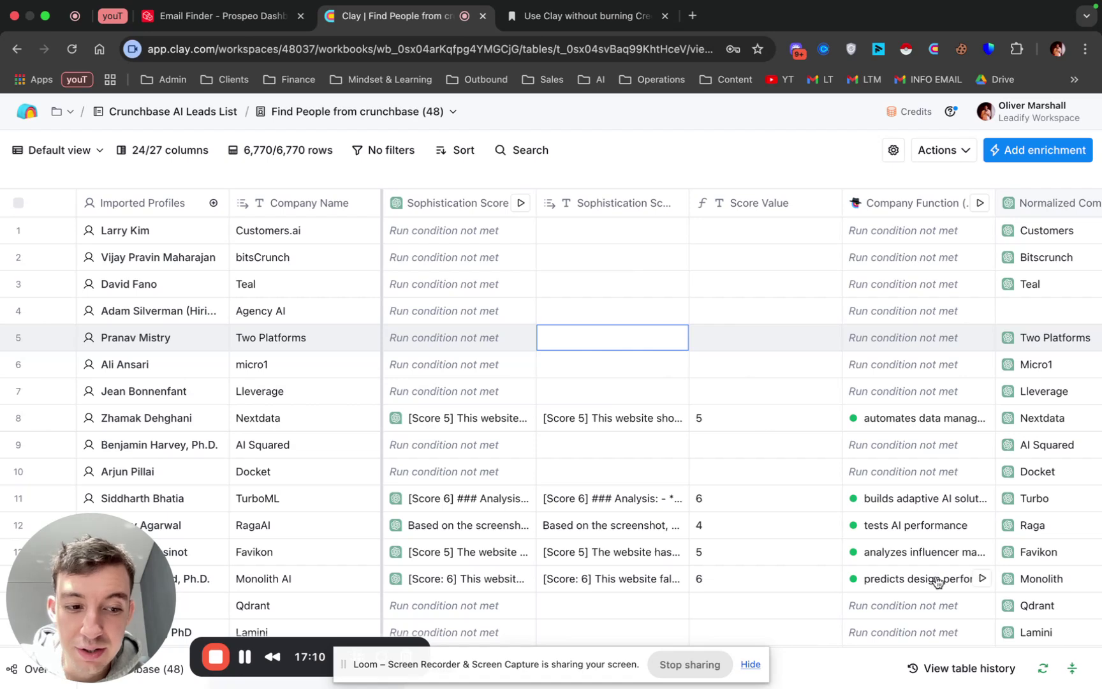
click(1044, 671)
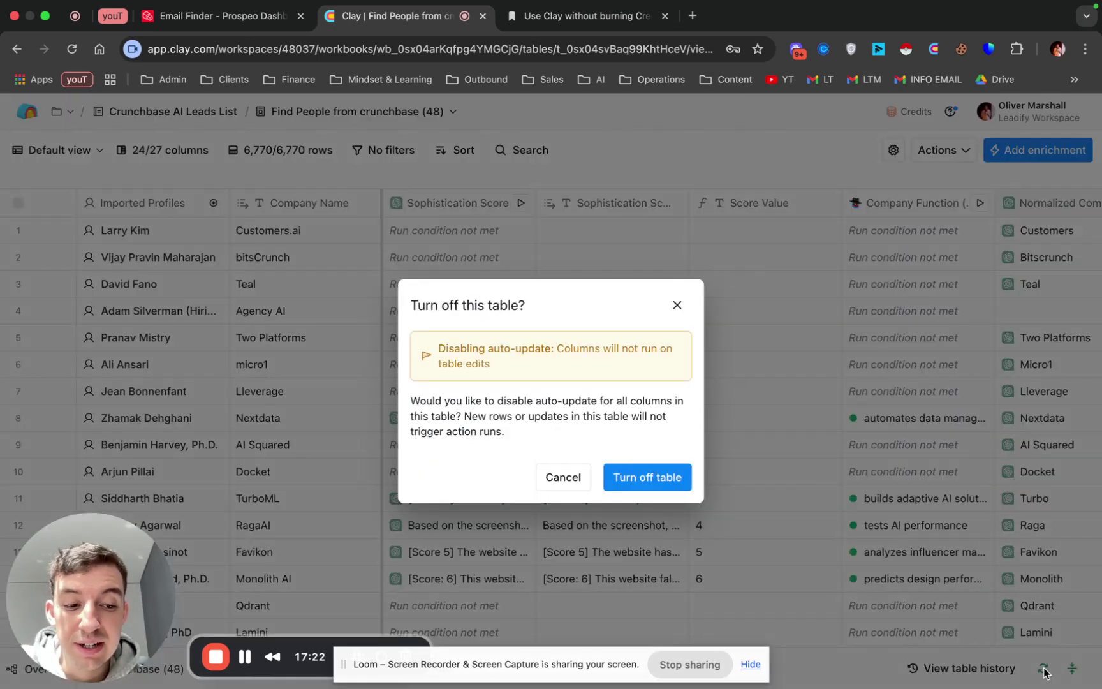
click(676, 309)
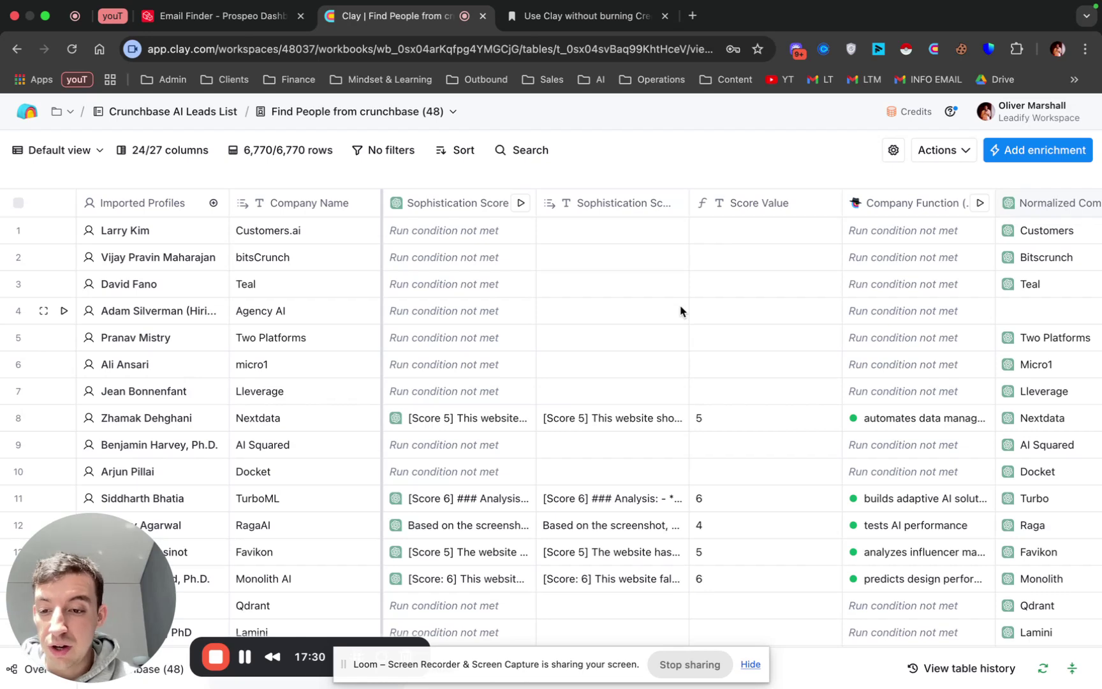
Inspect the run options of the Find Work Email (2) column, including running all rows that haven't run or have errors
scroll(680, 311, left, 10)
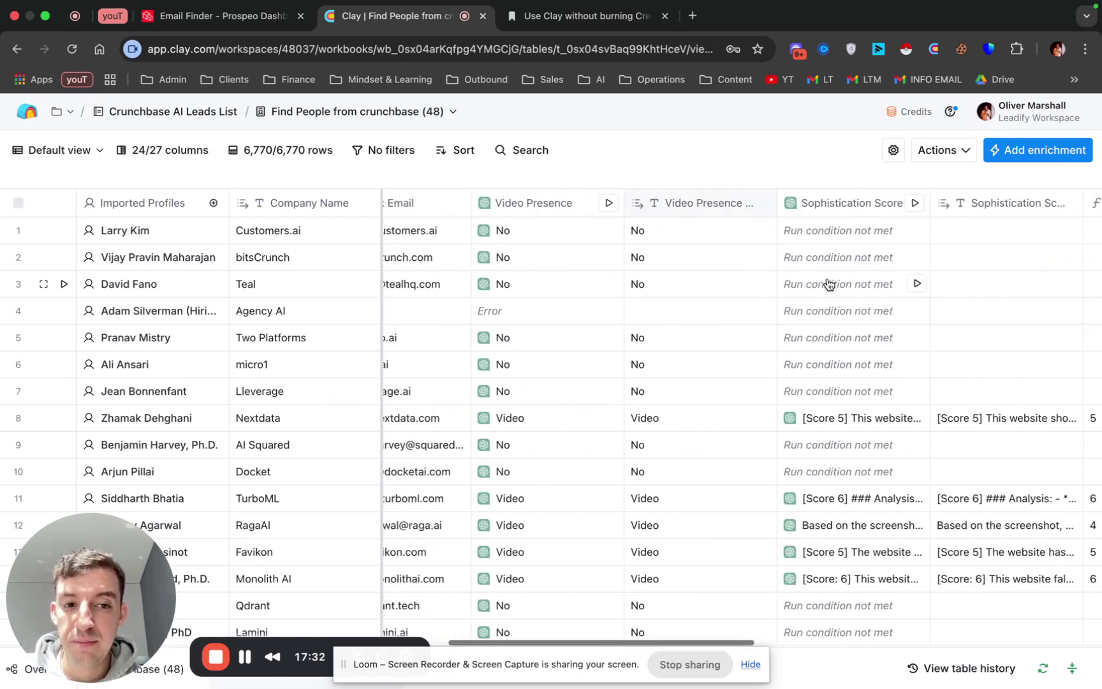
scroll(827, 283, left, 5)
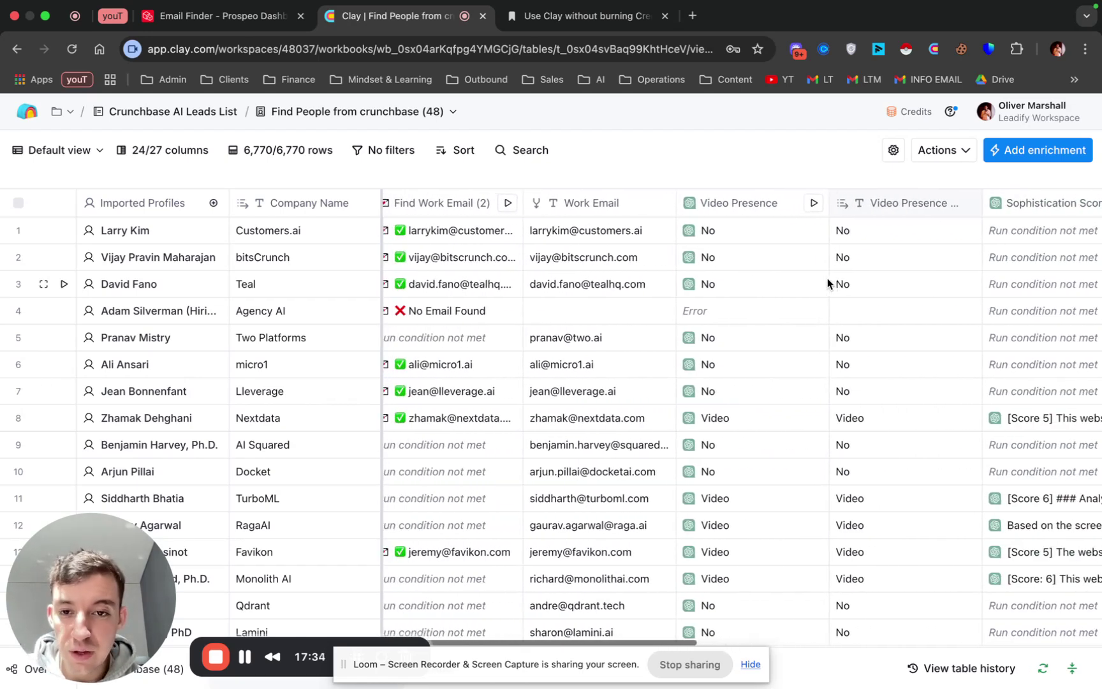
scroll(822, 280, left, 3)
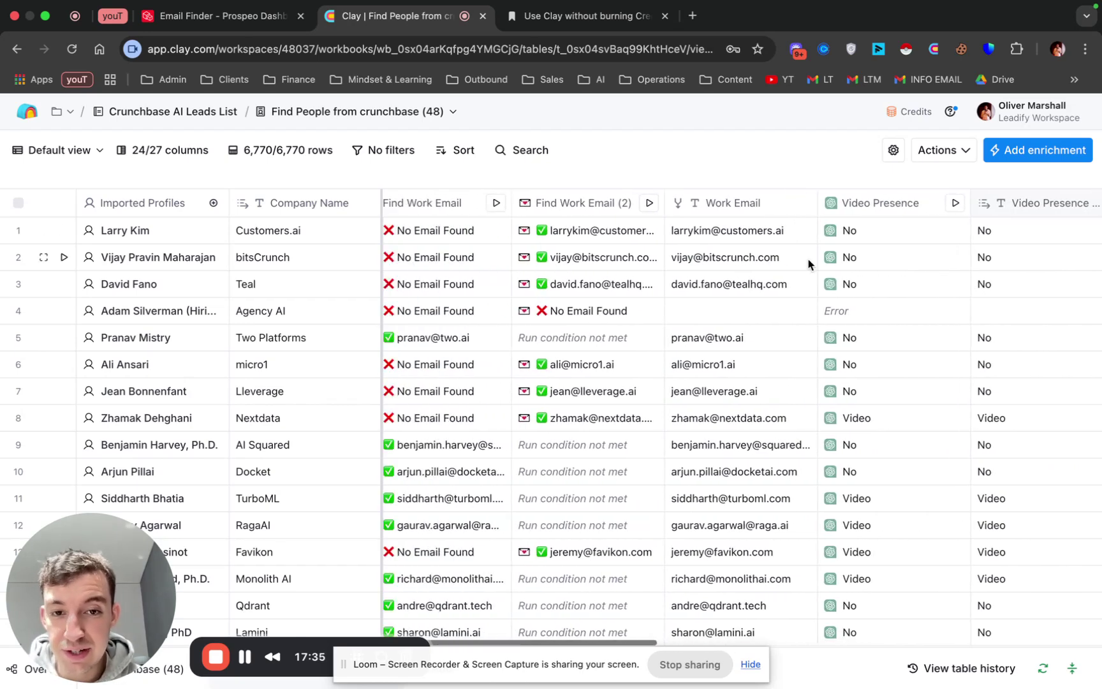
click(583, 205)
mouse_move(609, 376)
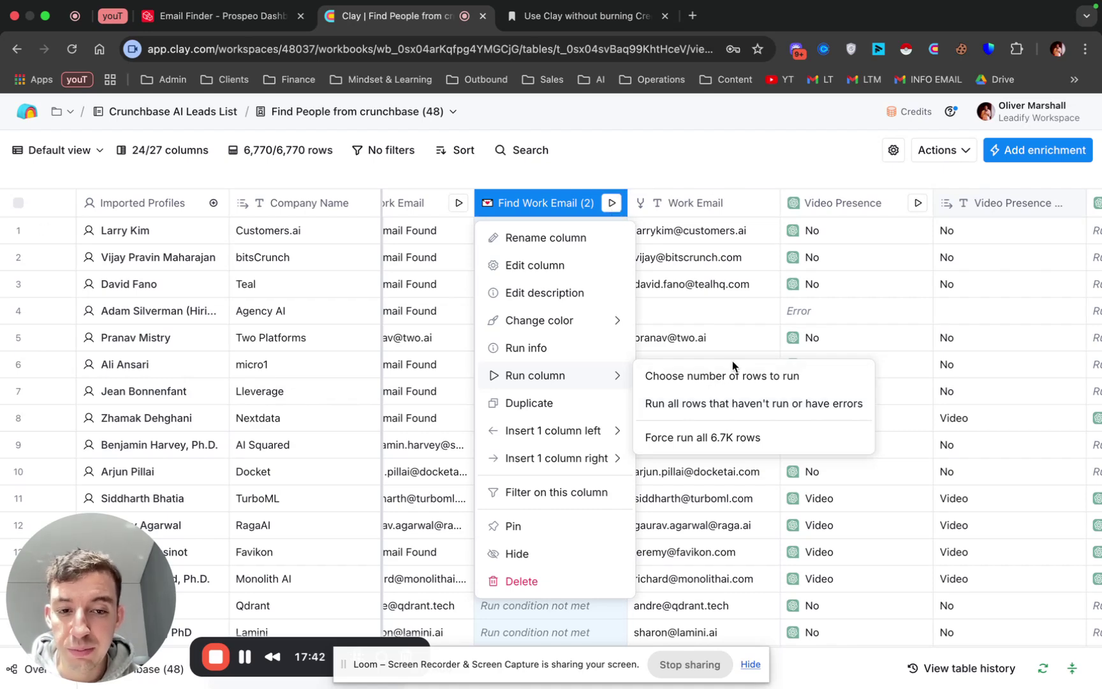
click(715, 404)
Review the Website URL and LinkedIn Profile columns that precede the Find Work Email enrichments
scroll(523, 386, left, 5)
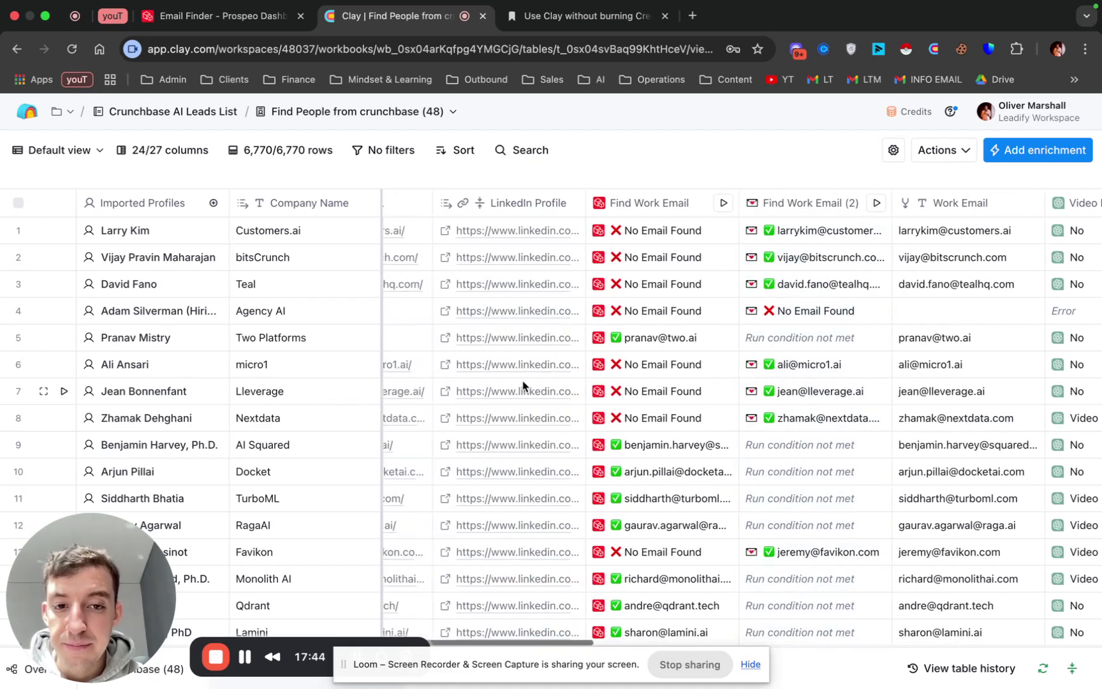
scroll(523, 386, left, 3)
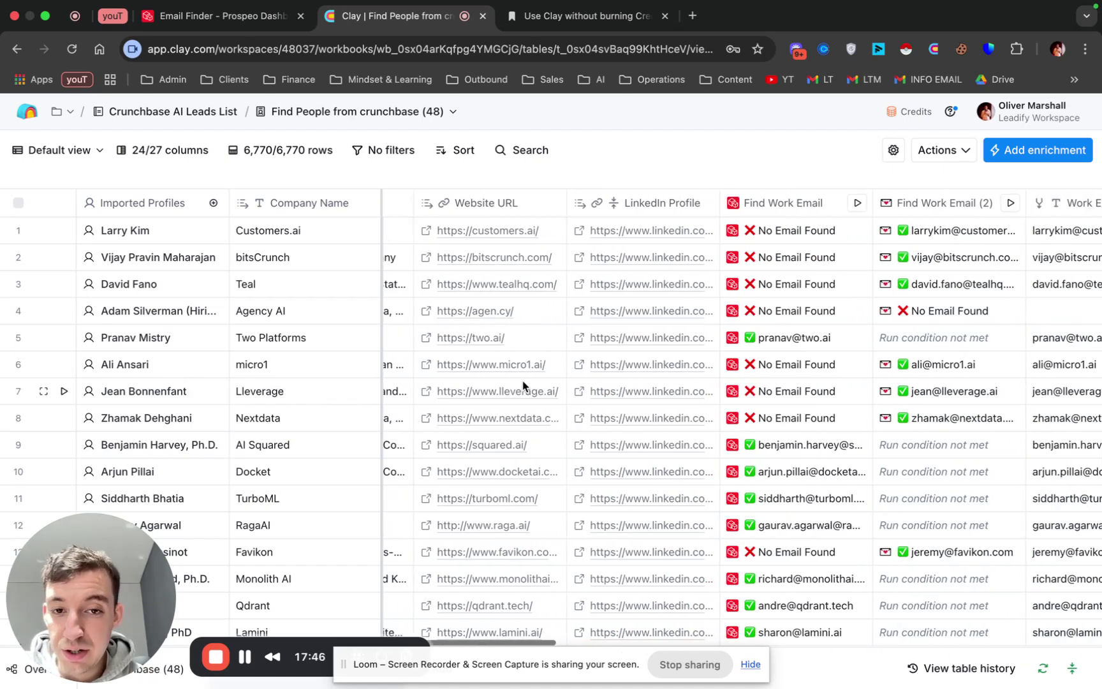
scroll(524, 386, right, 5)
scroll(523, 386, left, 1)
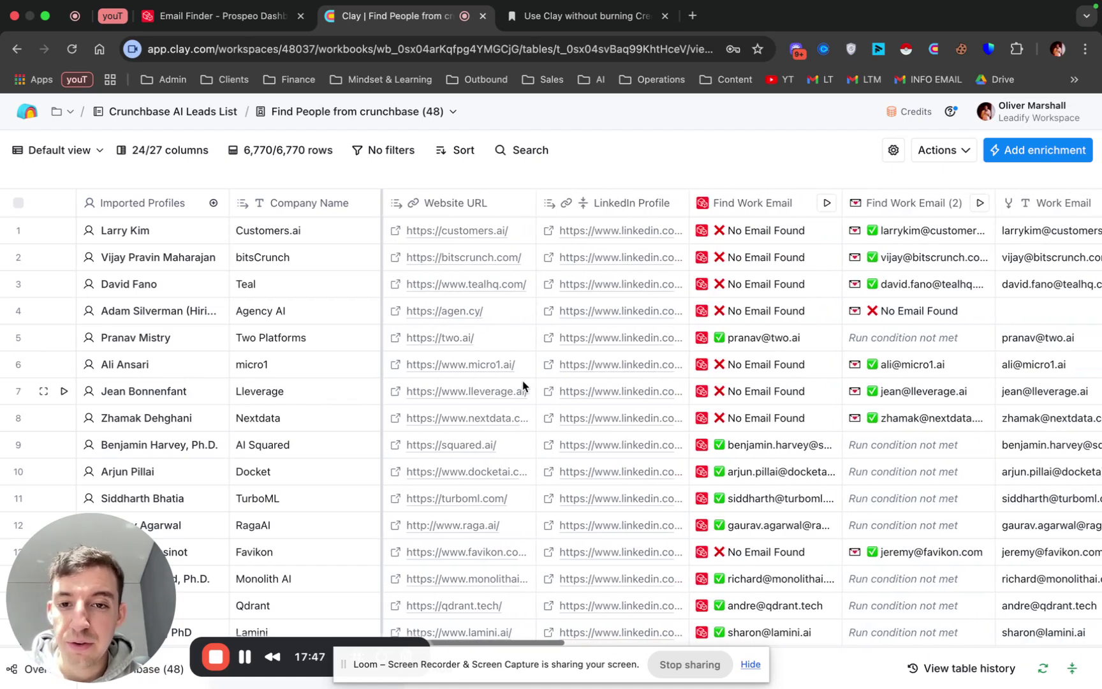
click(603, 398)
scroll(738, 205, right, 3)
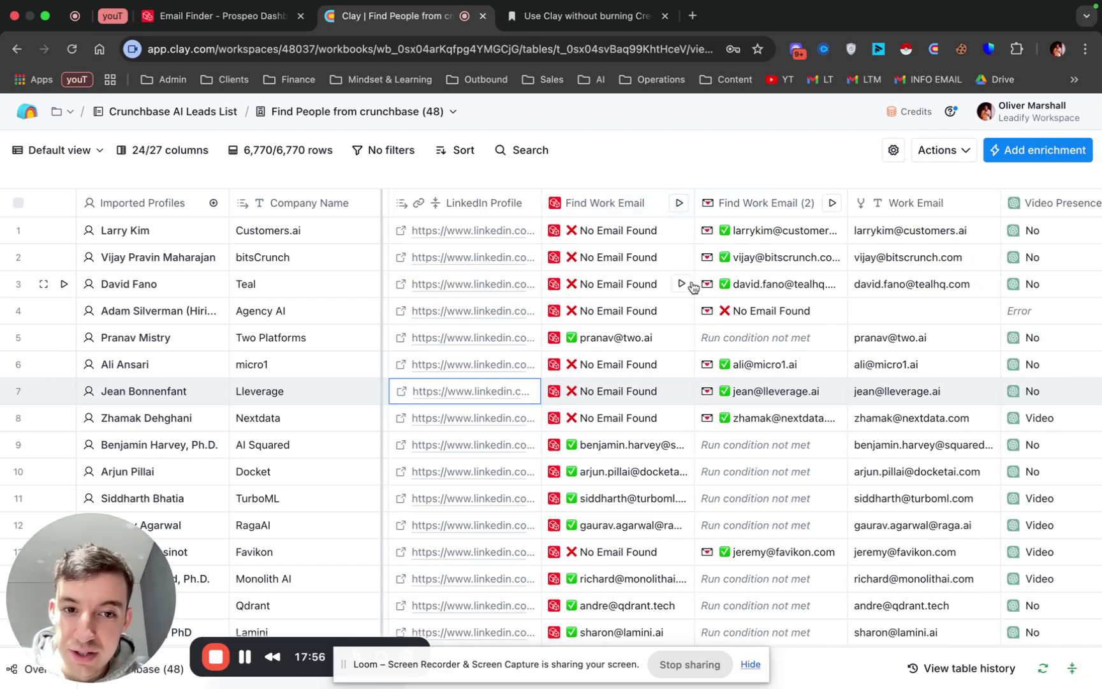
Turn off Auto-update in the Video Presence column's run settings and save the column
scroll(696, 285, right, 5)
click(682, 205)
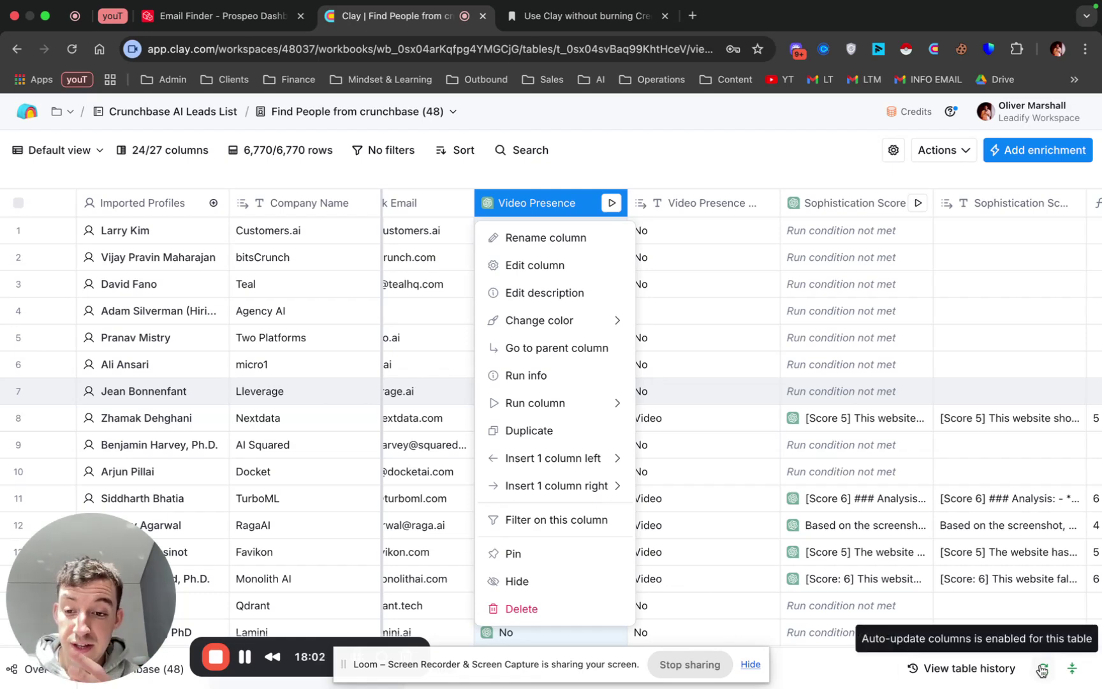
click(558, 271)
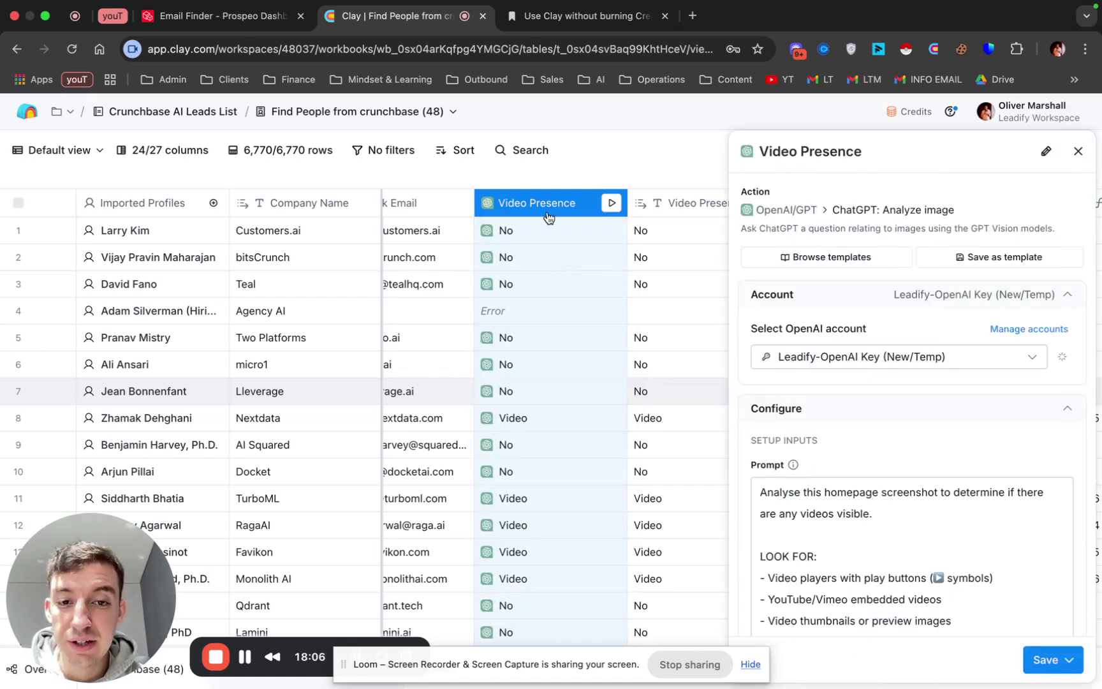
scroll(931, 406, down, 10)
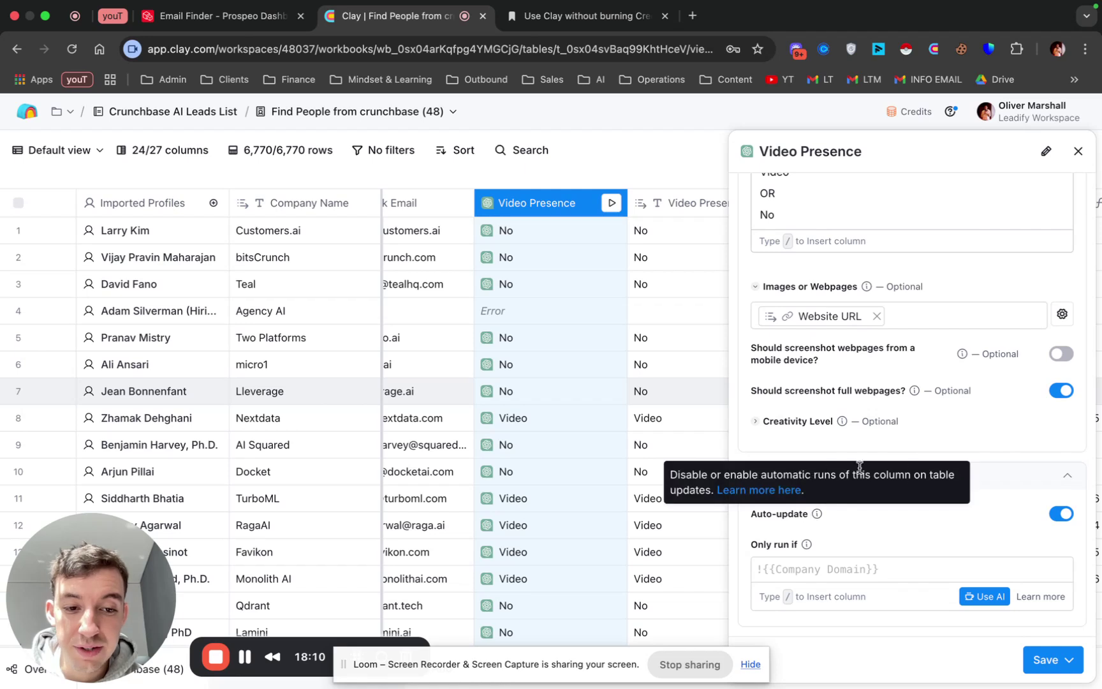
click(1060, 516)
click(1060, 661)
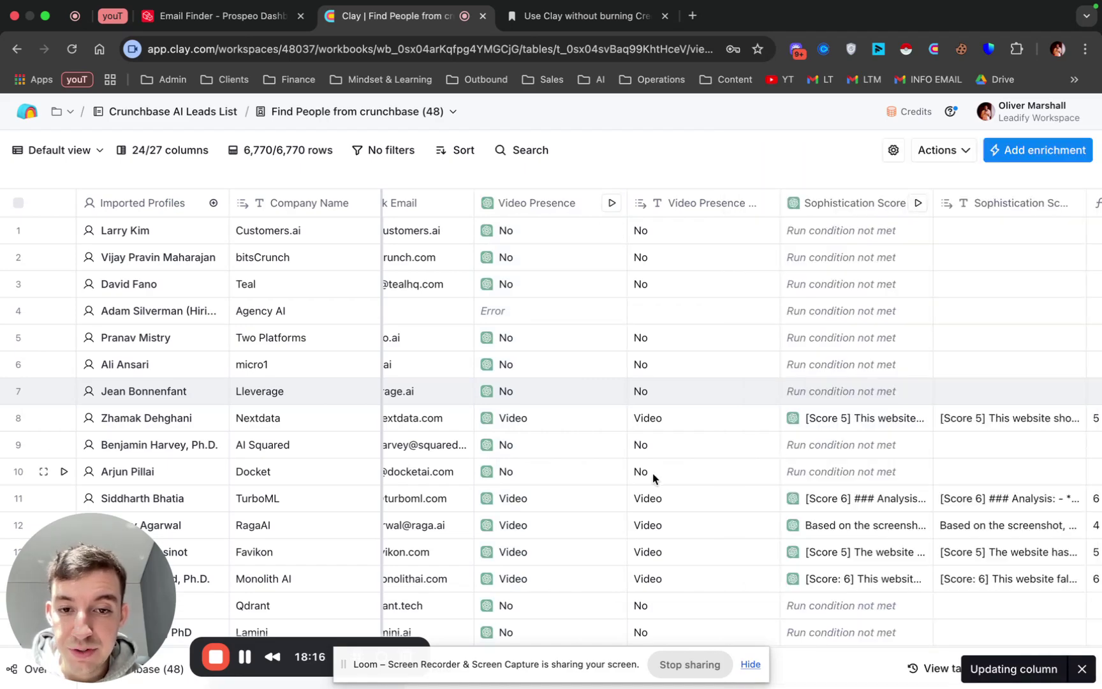
Look through the table rows and inspect the Video Presence column's run options without running it
scroll(652, 475, down, 20)
scroll(653, 475, up, 15)
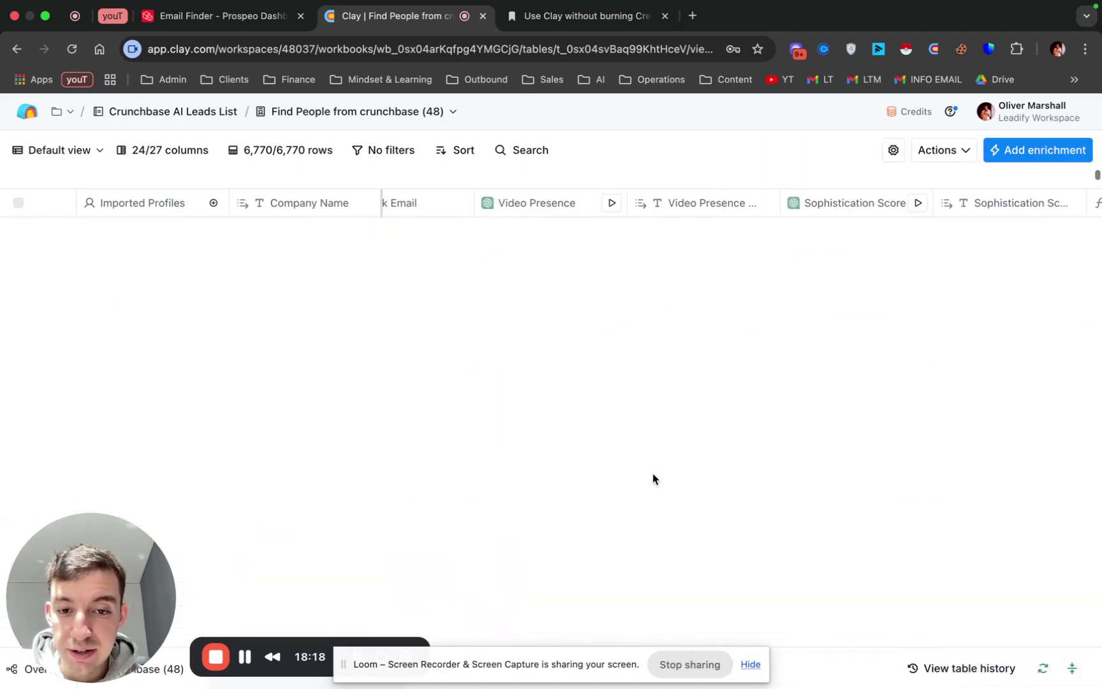
scroll(567, 487, down, 14)
scroll(569, 490, up, 15)
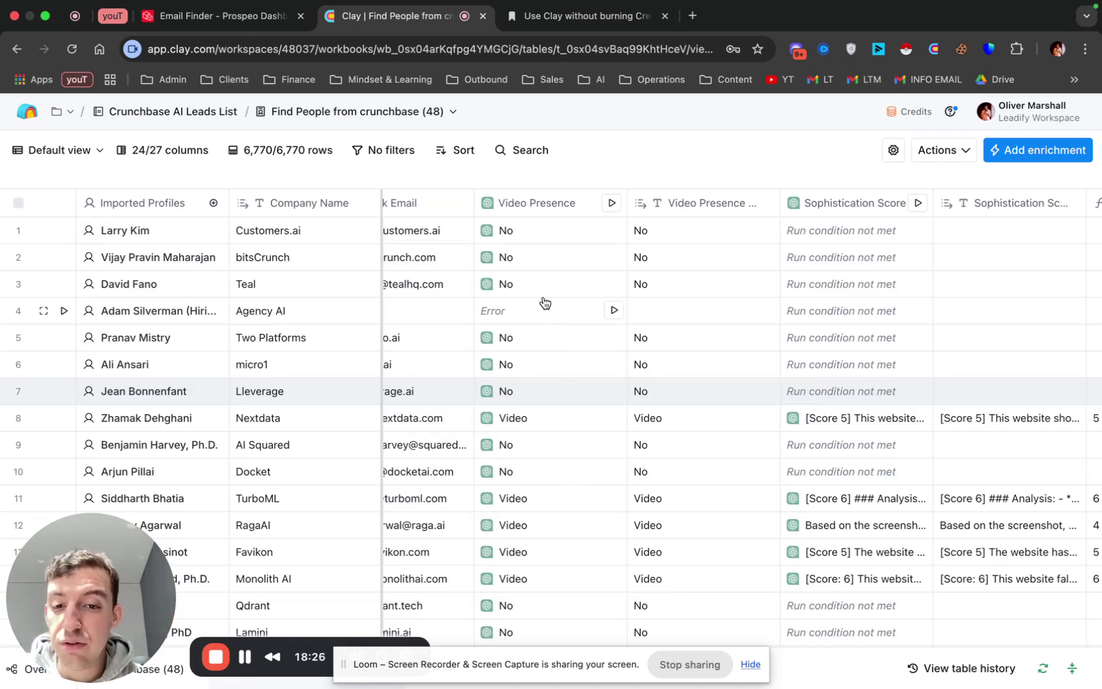
click(538, 207)
mouse_move(563, 417)
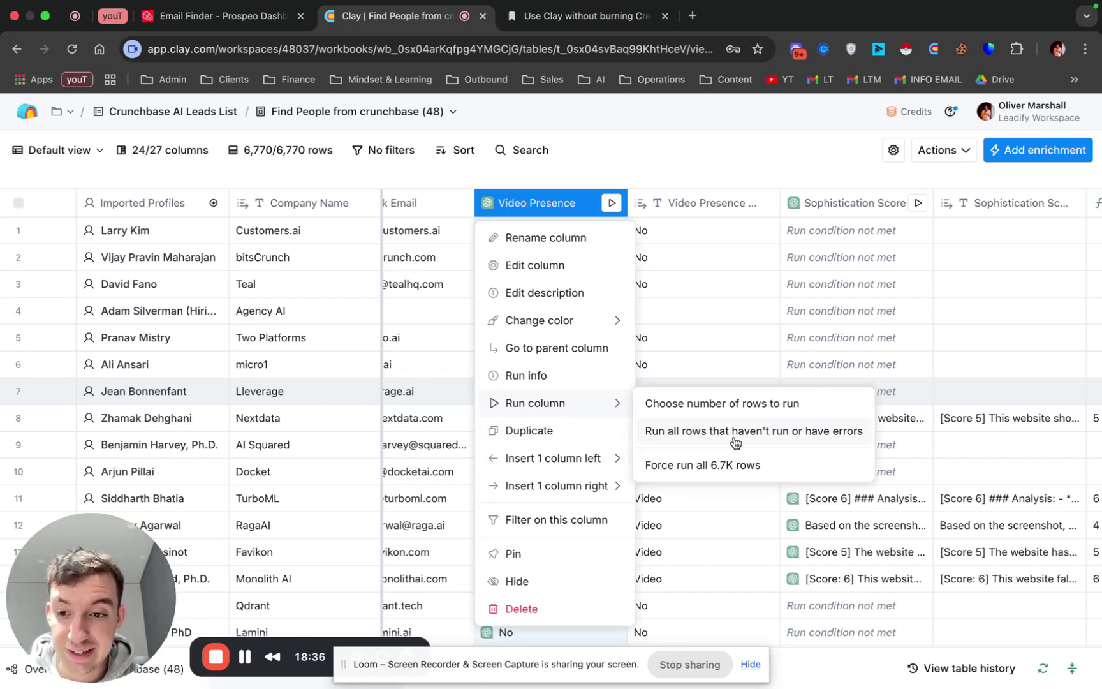
click(632, 153)
Compare the two Find Work Email columns with the Work Email and Video Presence columns
scroll(586, 377, left, 3)
scroll(574, 357, left, 4)
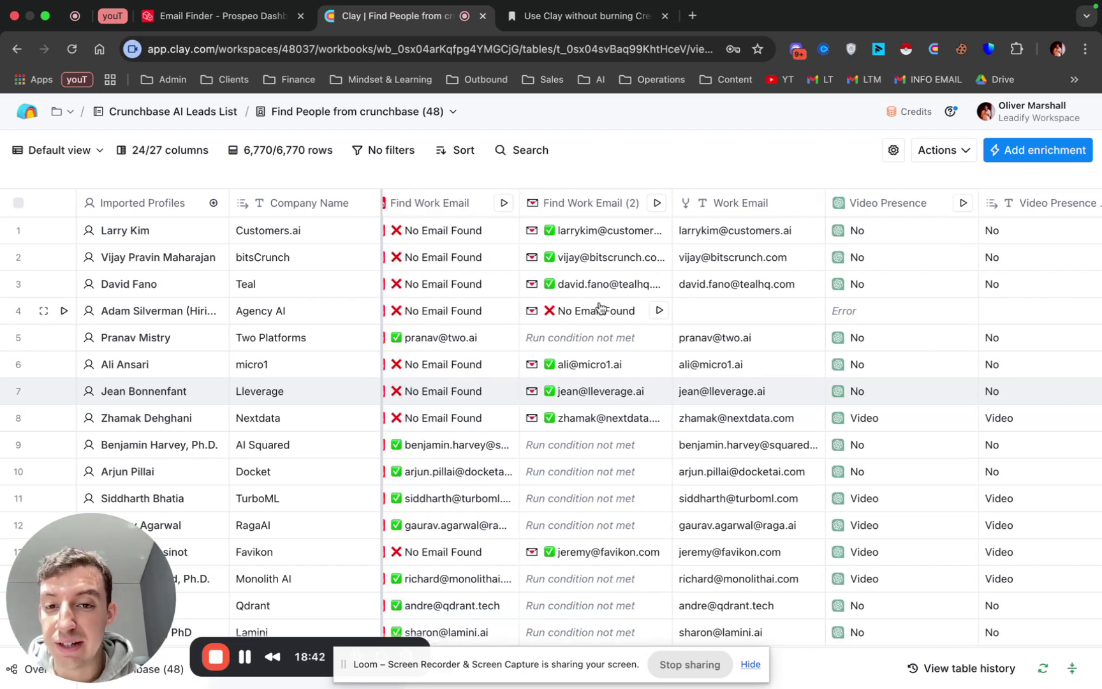
scroll(514, 300, left, 1)
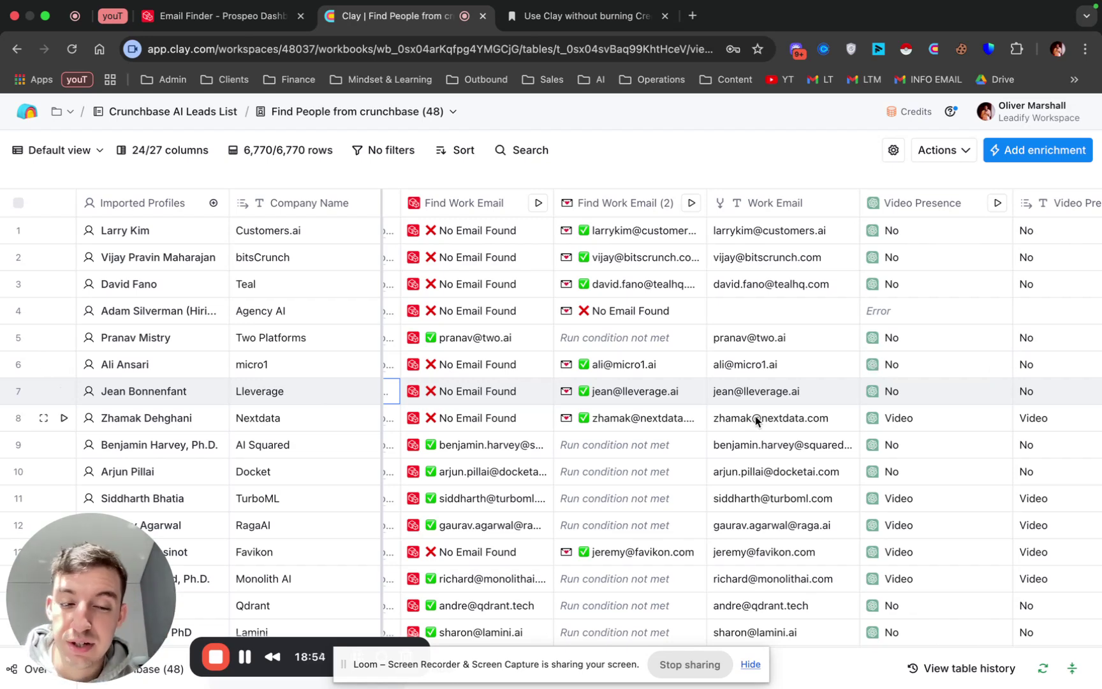
scroll(755, 416, right, 5)
scroll(755, 416, right, 1)
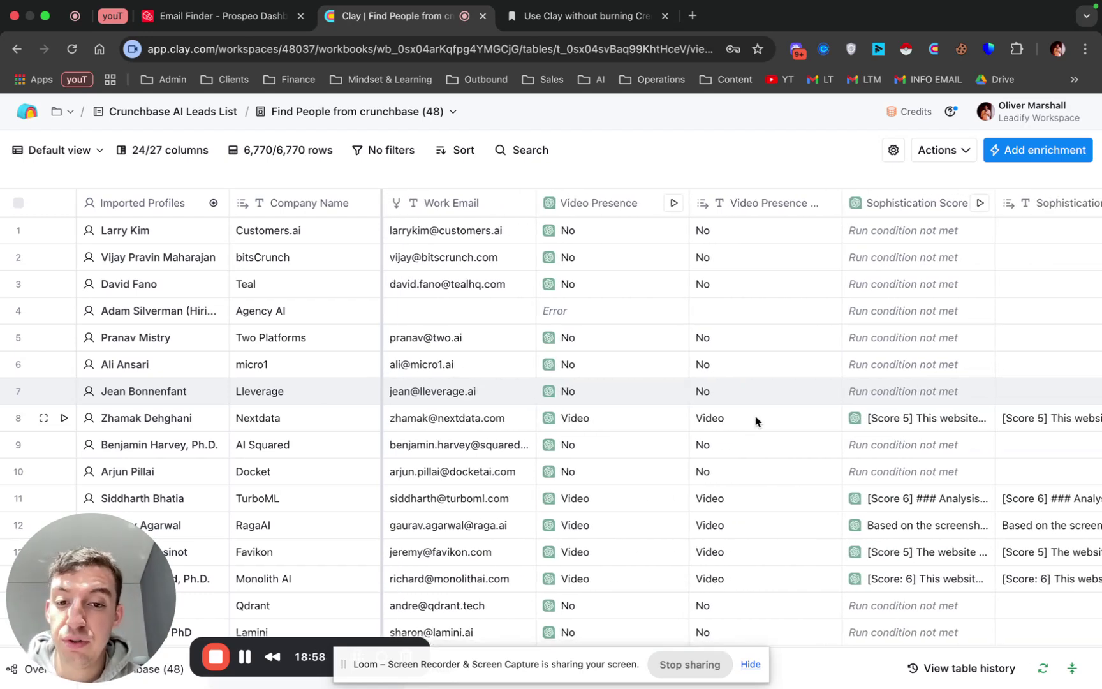
Turn Auto-update back on for the Video Presence column, save it without running any rows, and dismiss the notification
click(596, 205)
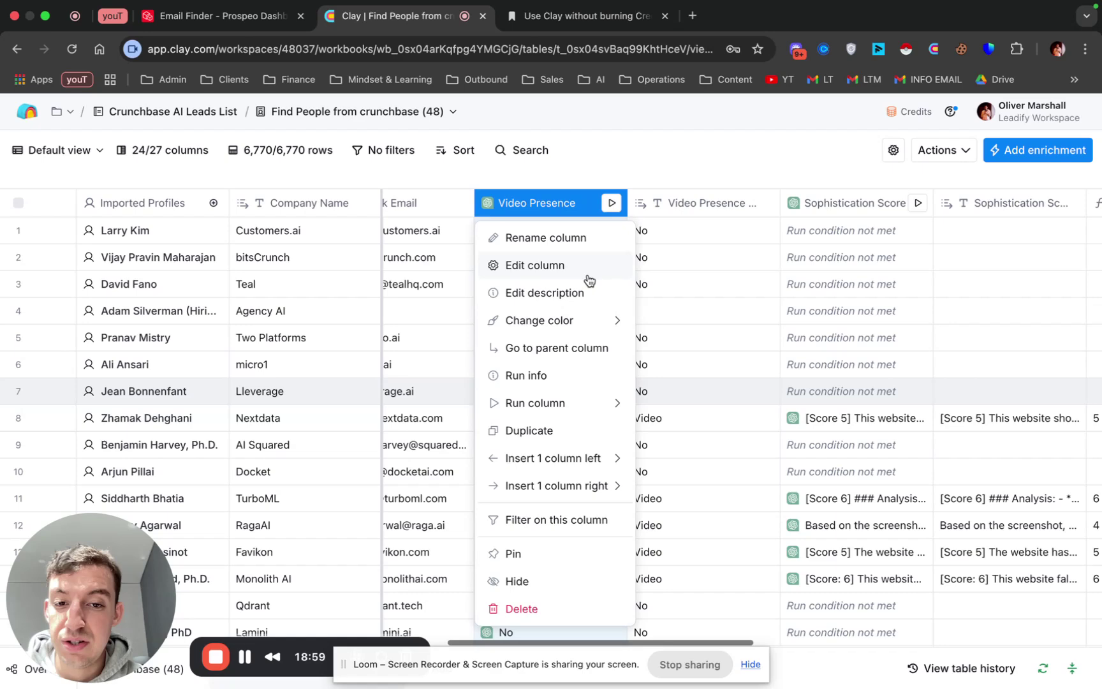
click(533, 266)
scroll(1003, 482, down, 10)
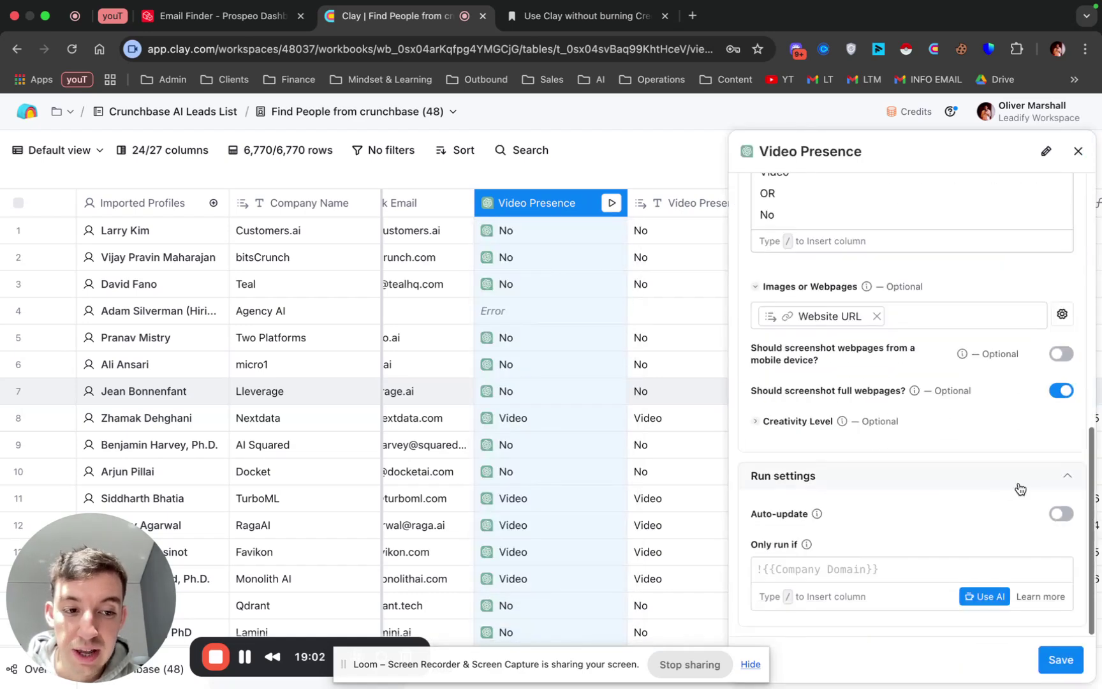
click(1062, 514)
click(1061, 659)
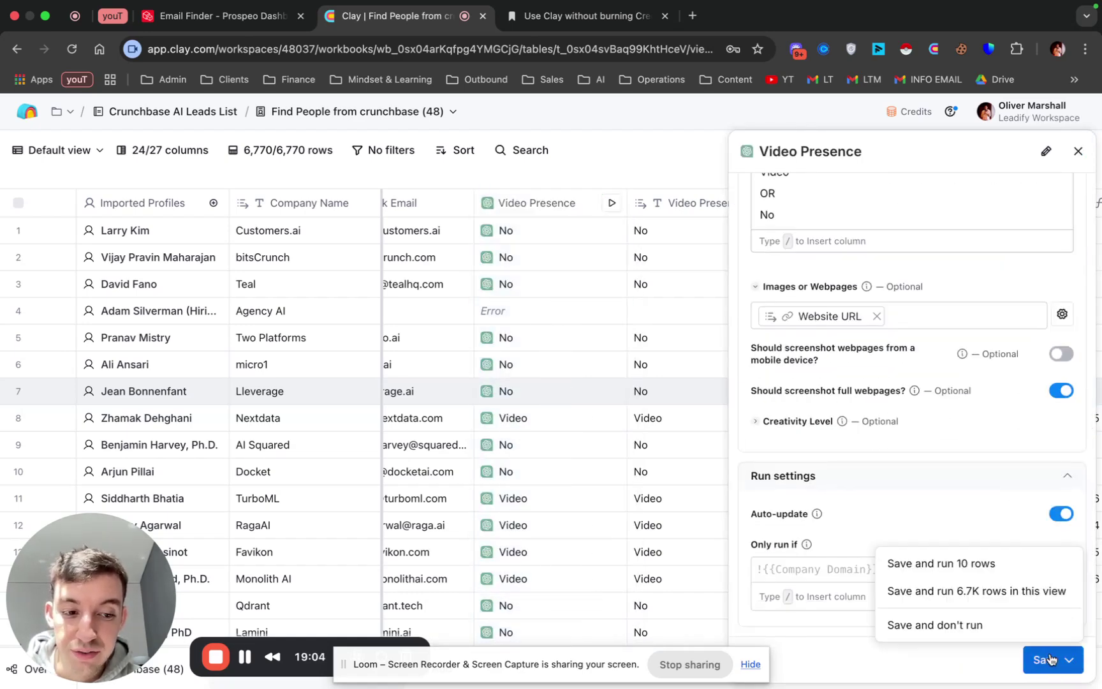
click(963, 621)
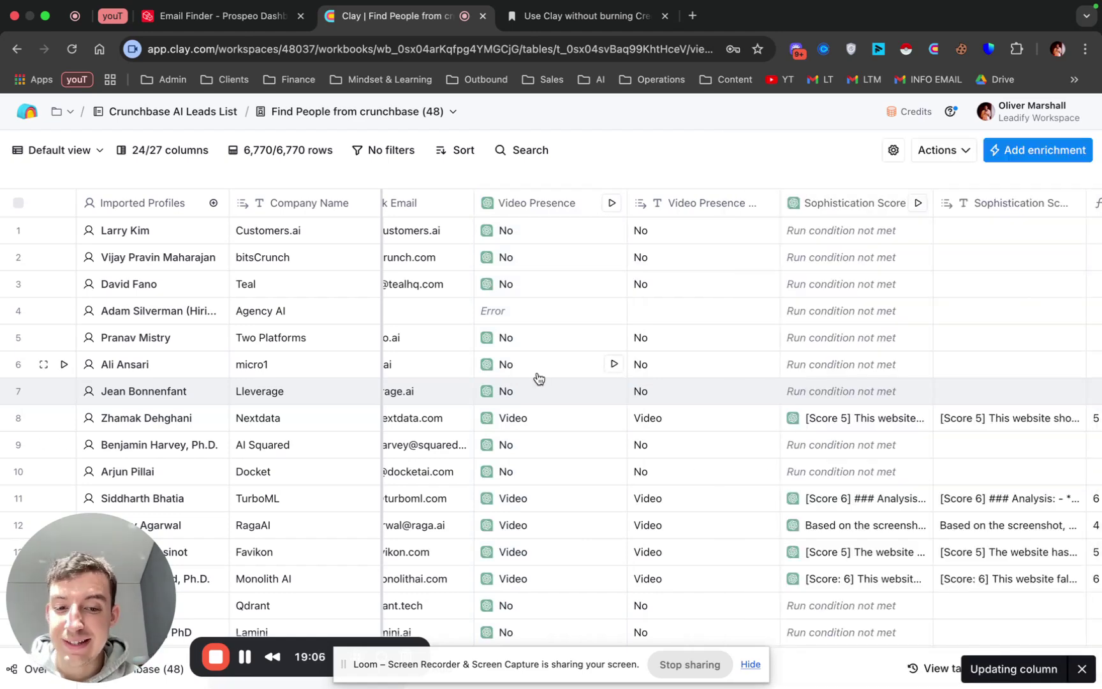
click(1081, 668)
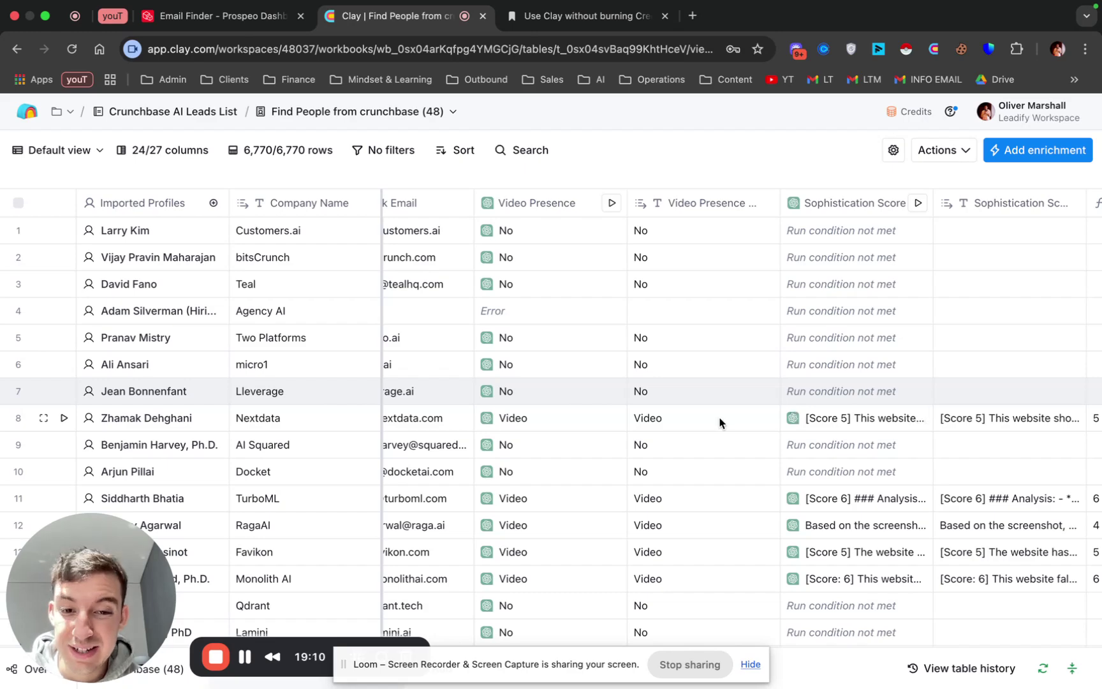
Open the settings of the Find People from crunchbase (48) source feeding the Imported Profiles column
scroll(721, 421, left, 10)
scroll(721, 420, right, 6)
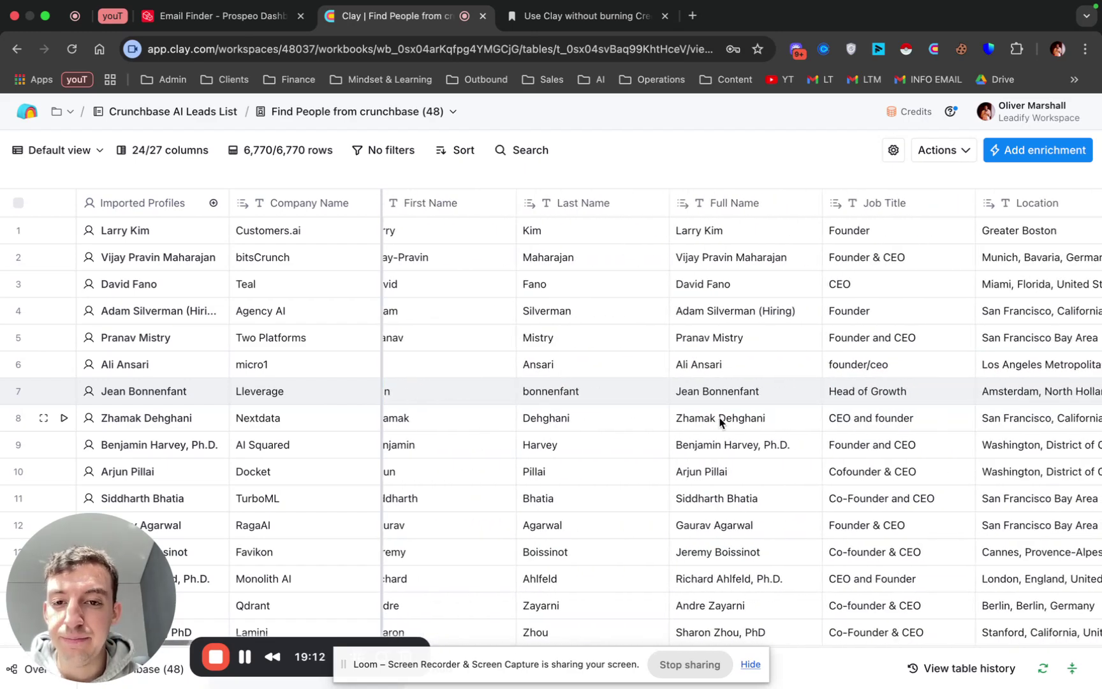
scroll(721, 422, left, 5)
scroll(719, 422, left, 2)
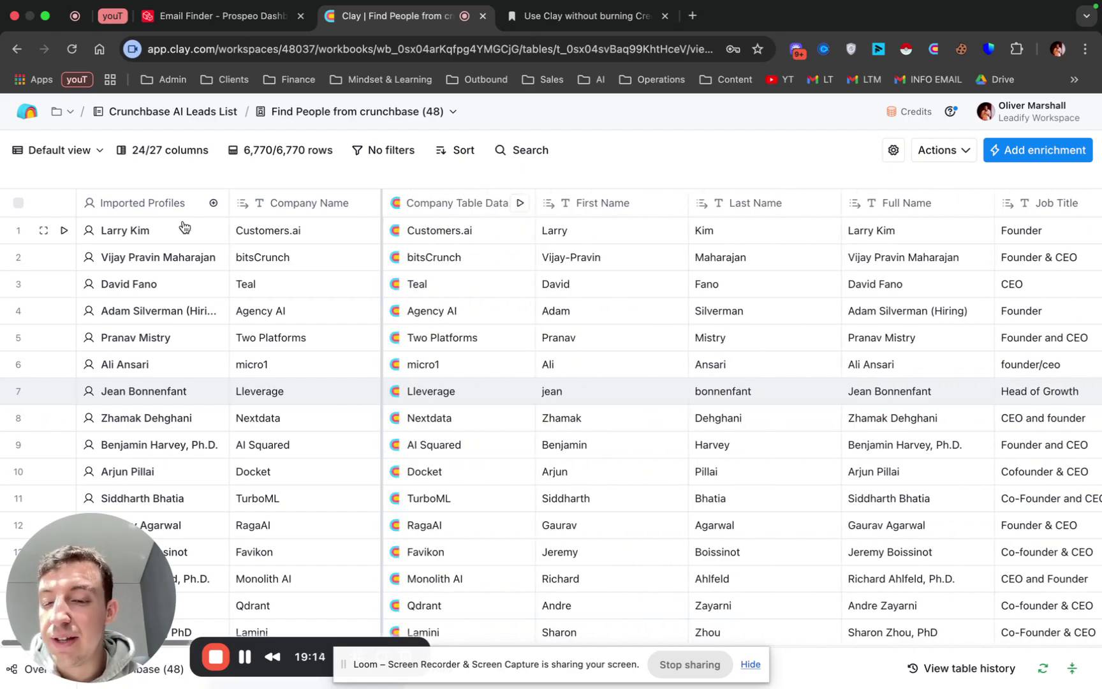
click(169, 210)
mouse_move(167, 265)
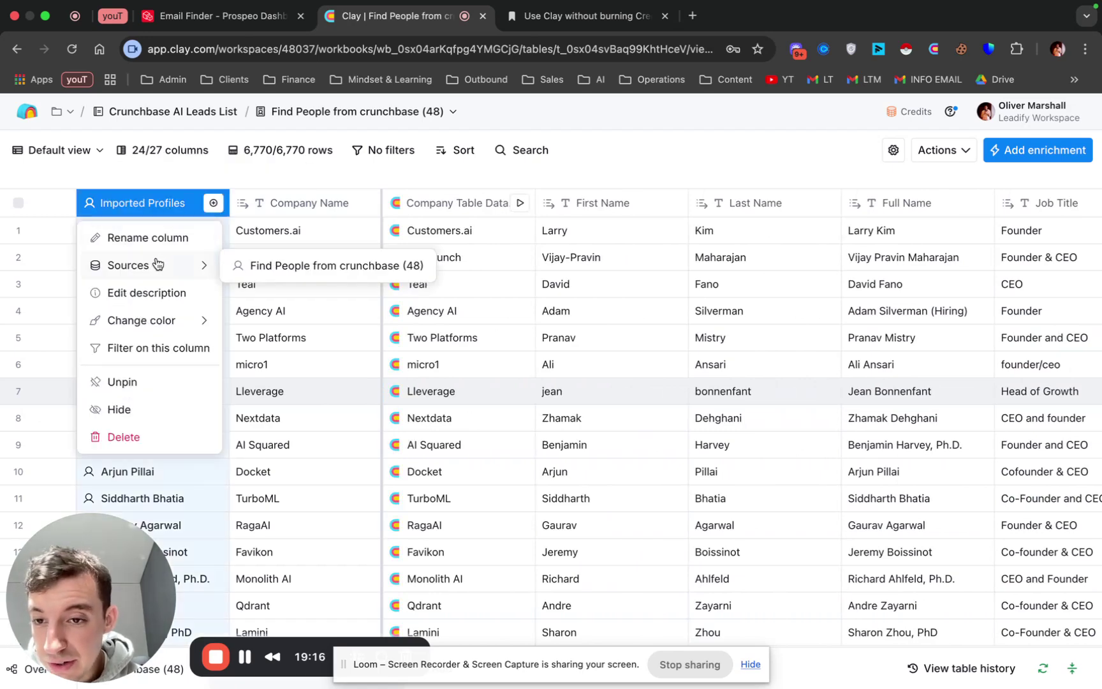
click(311, 272)
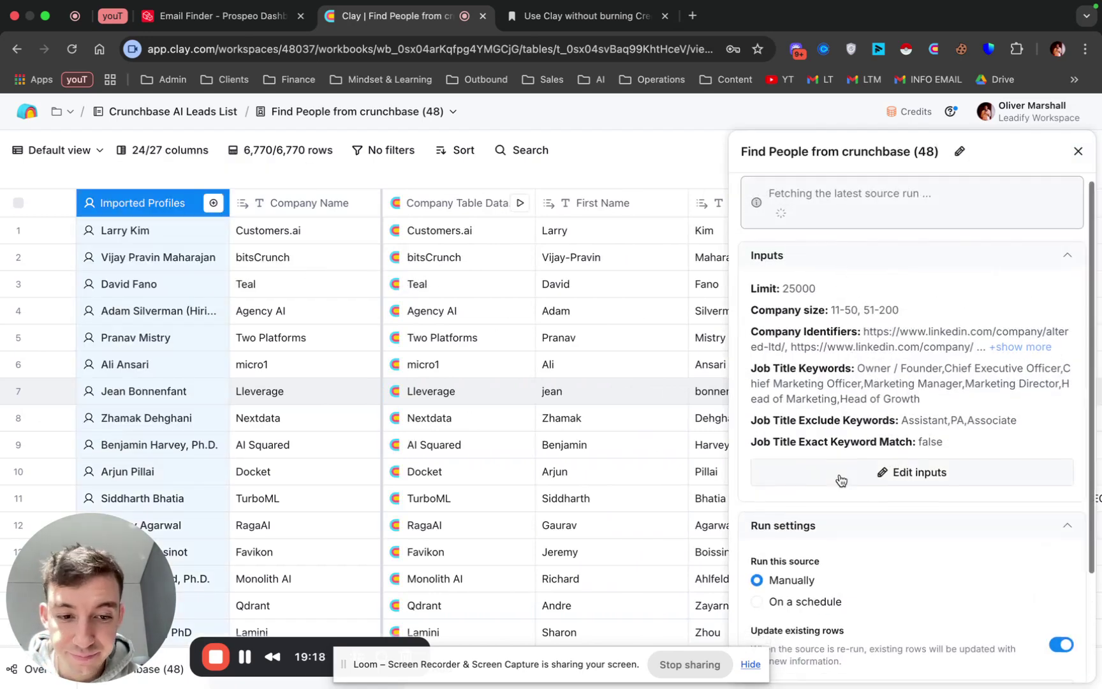
Review the people source's run settings and inspect the first Find Work Email column's Prospeo account and setup inputs, closing its settings
scroll(872, 493, down, 3)
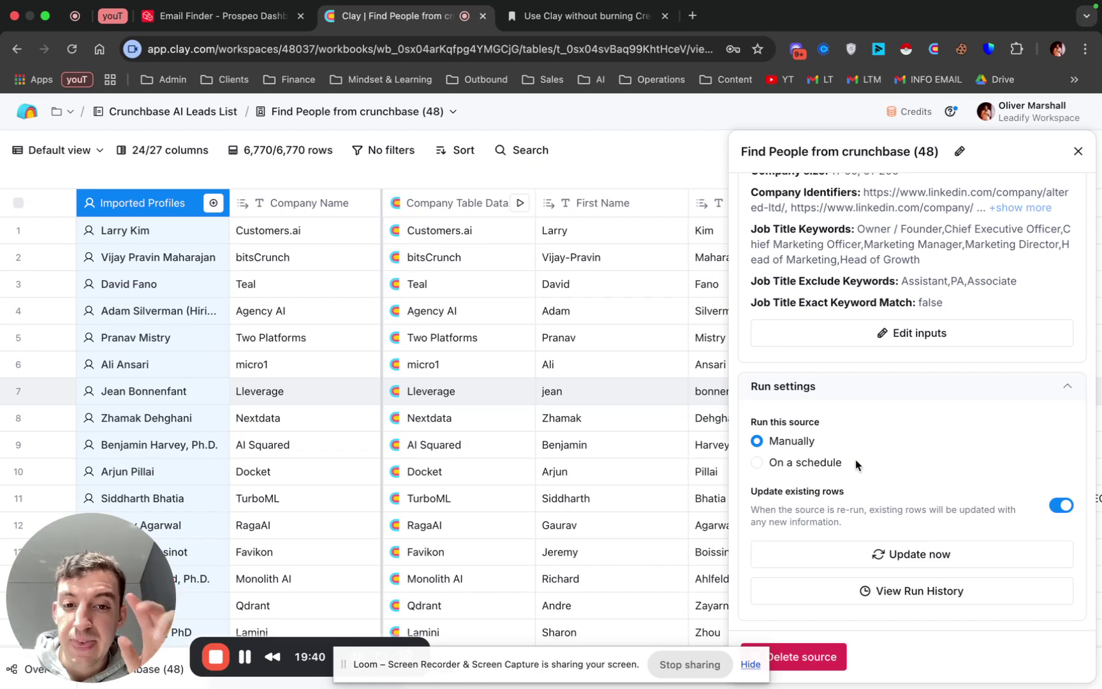
scroll(655, 500, right, 4)
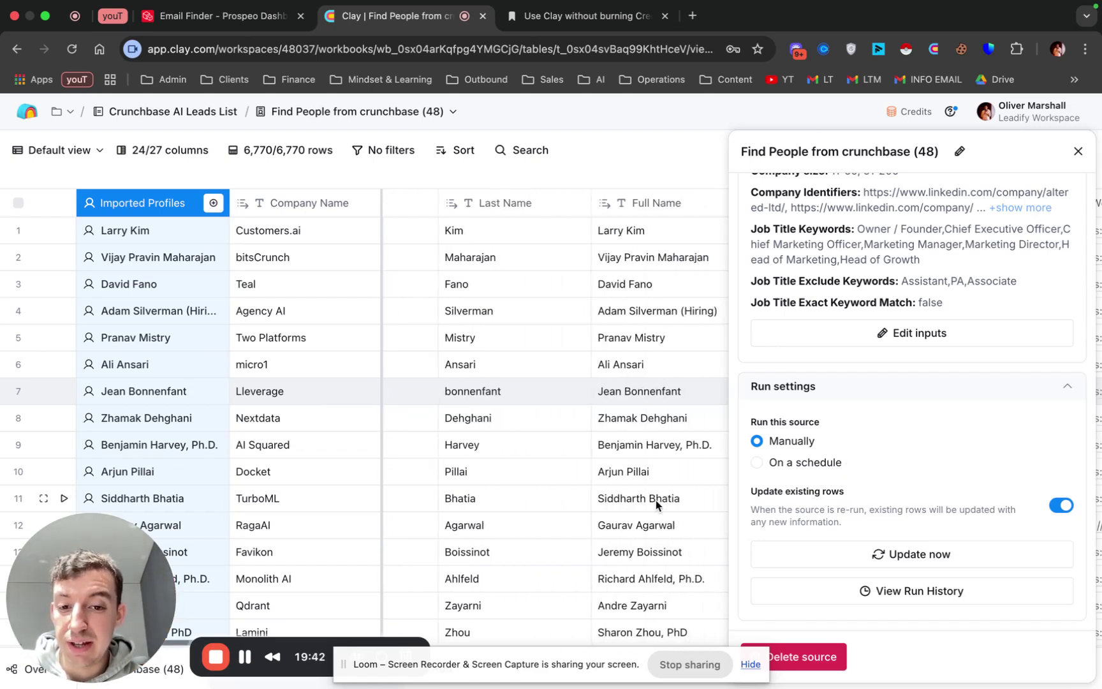
scroll(655, 500, right, 2)
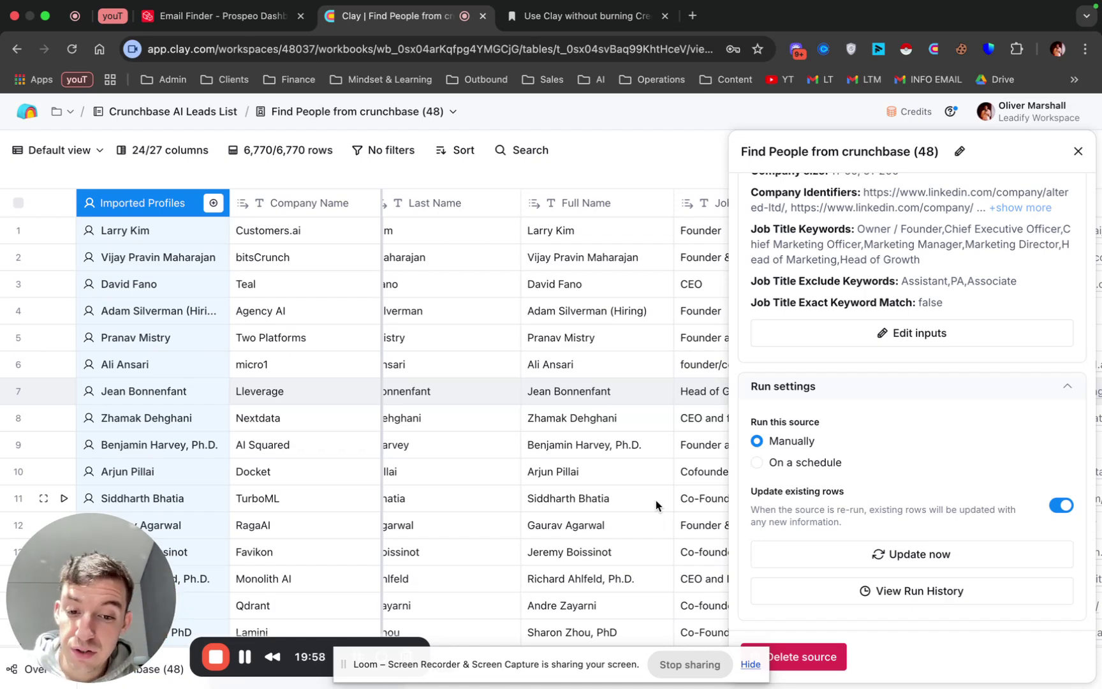
scroll(656, 504, right, 10)
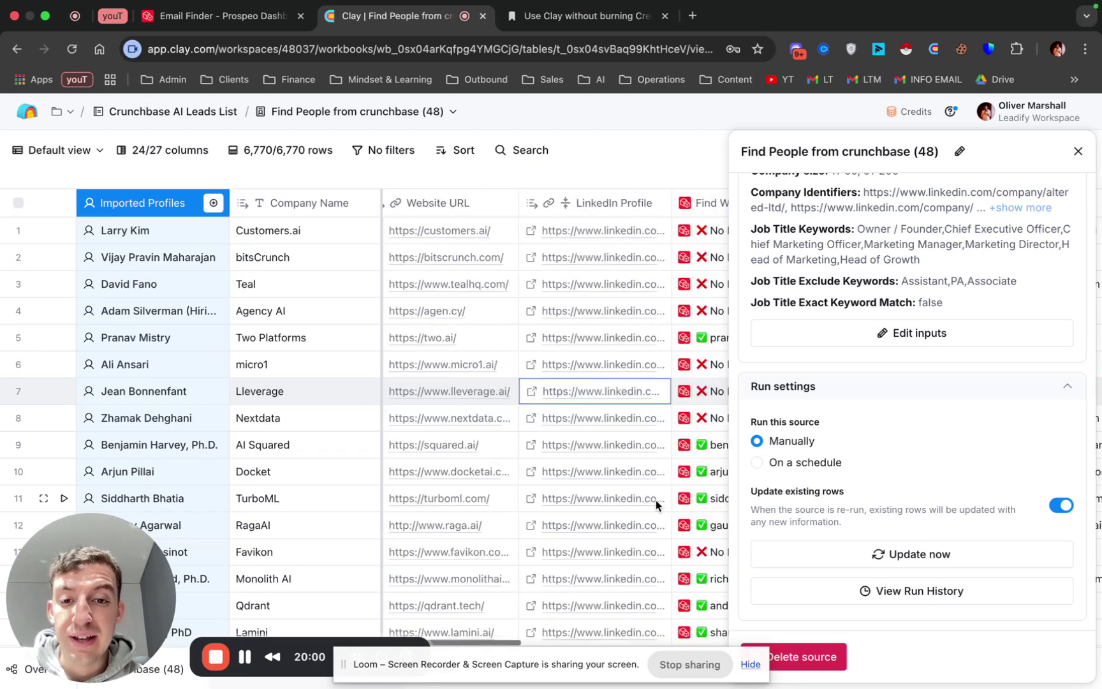
scroll(637, 446, right, 3)
click(436, 203)
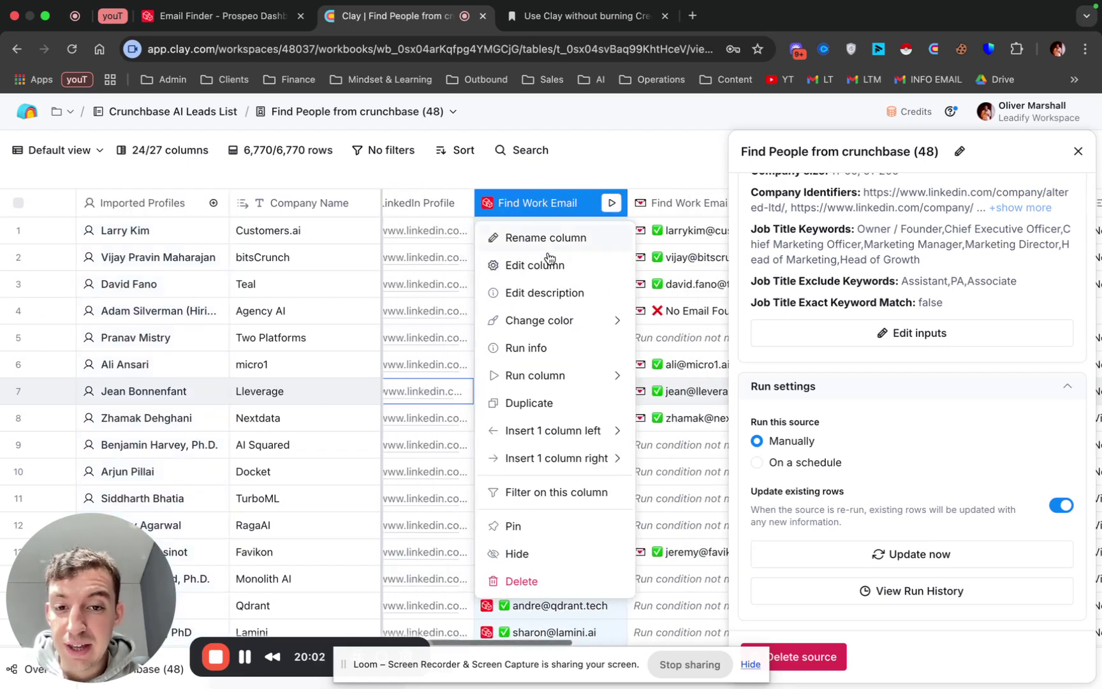
click(547, 261)
scroll(942, 457, down, 3)
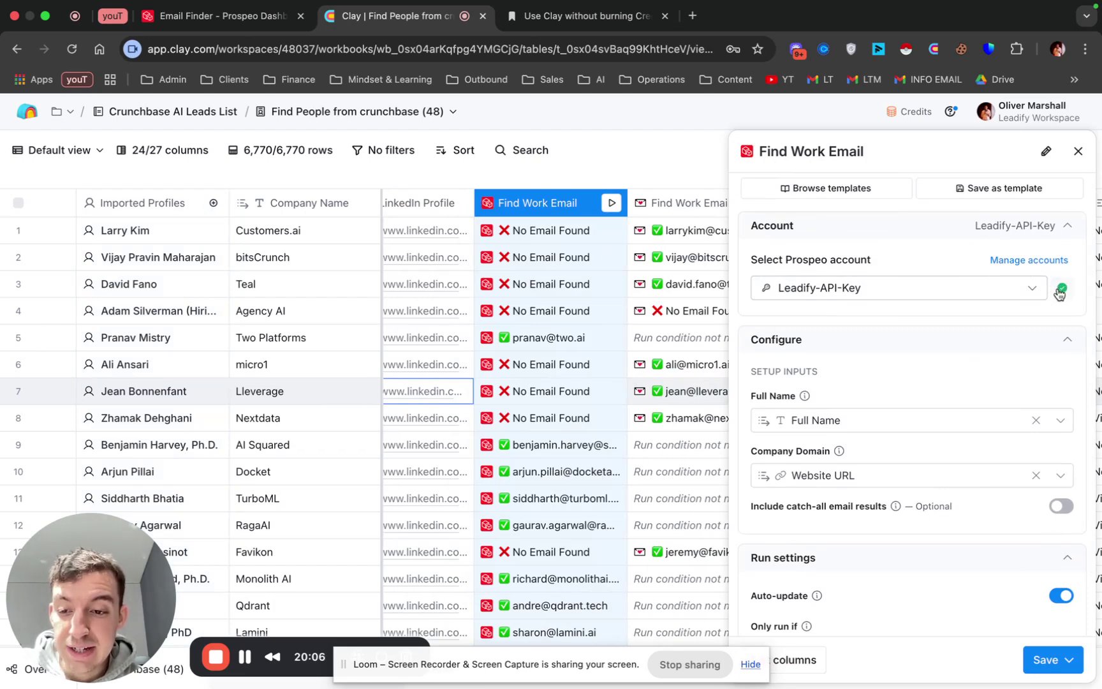
click(1077, 153)
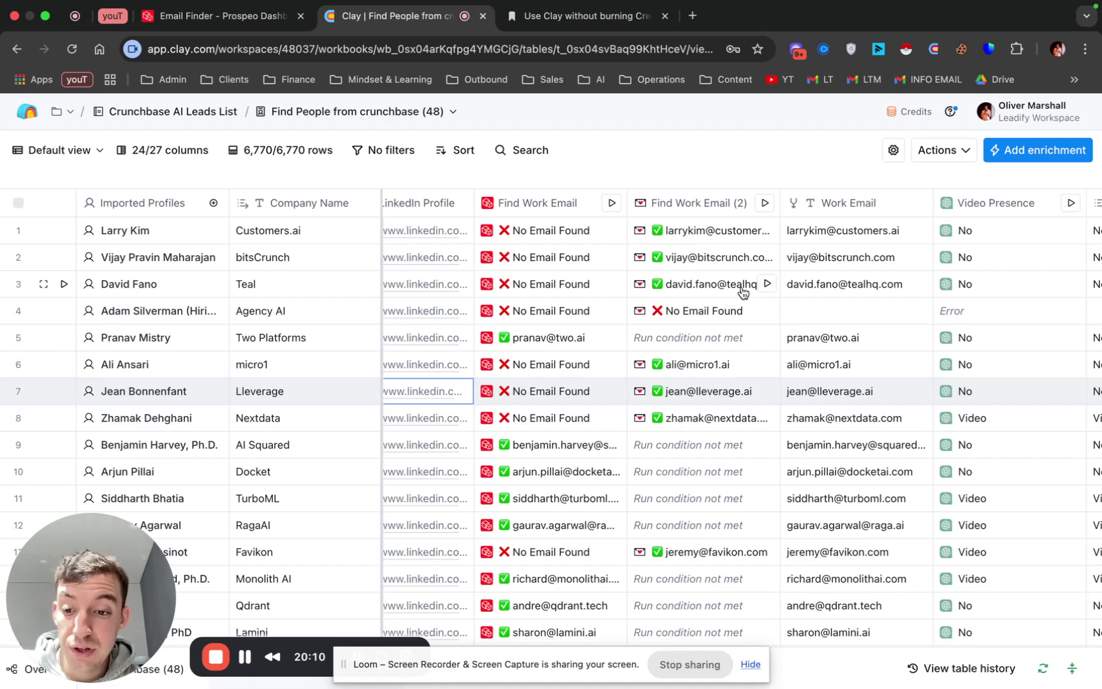
Check the Work Email results beside the two Find Work Email columns, selecting the cells in rows 7 and 8
scroll(742, 364, right, 3)
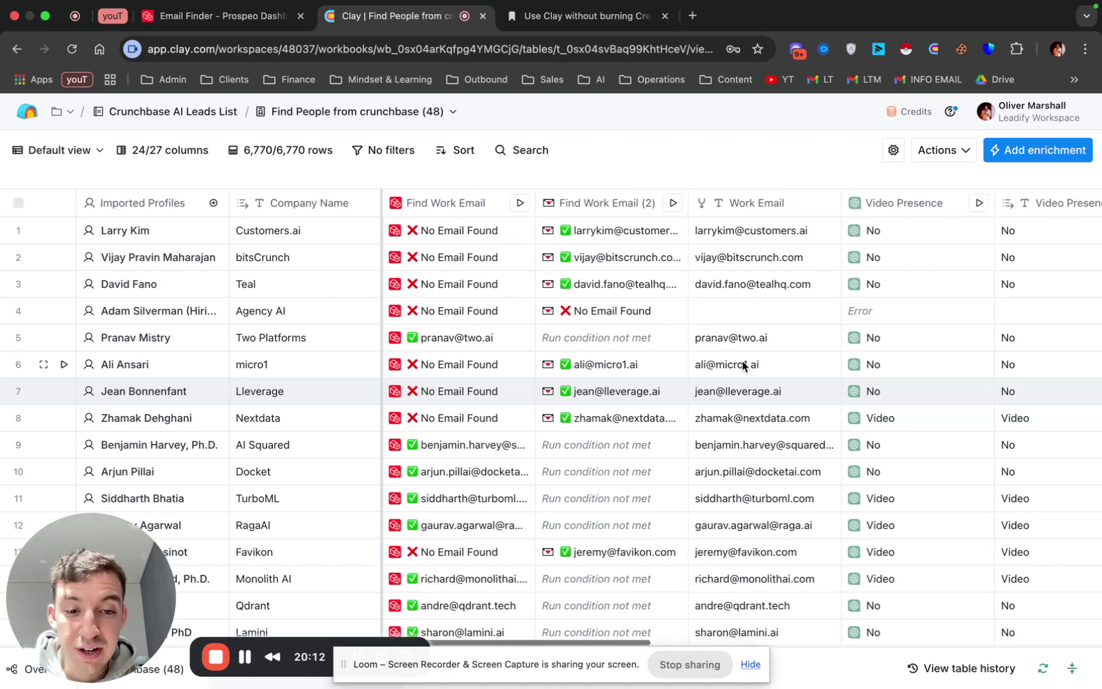
click(741, 387)
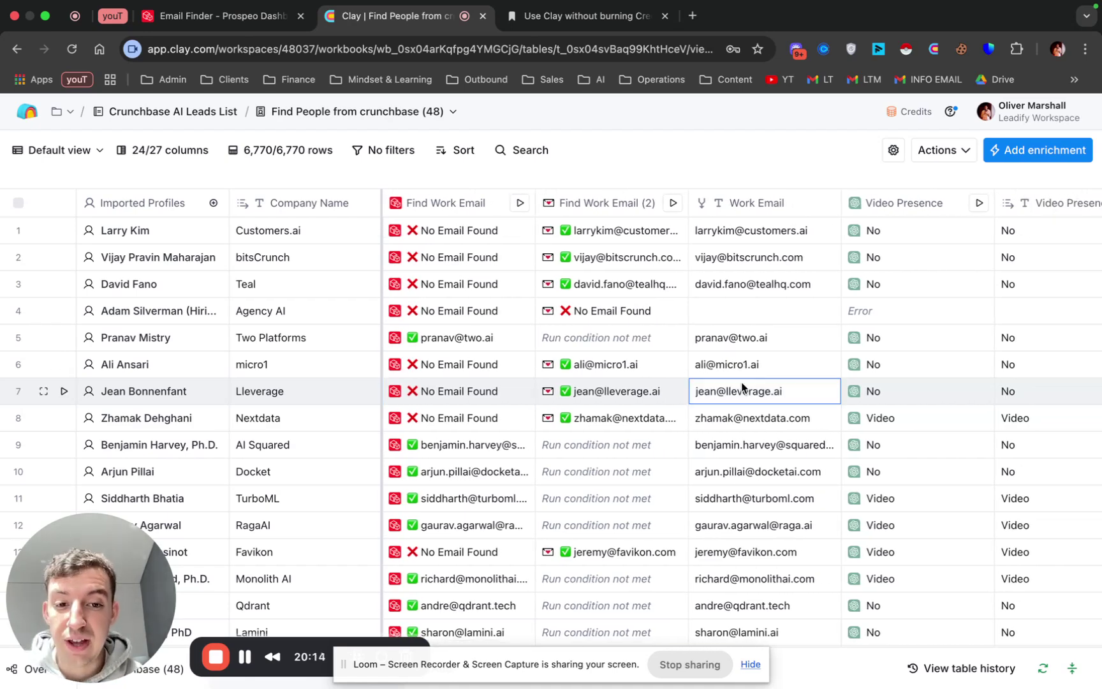
click(743, 418)
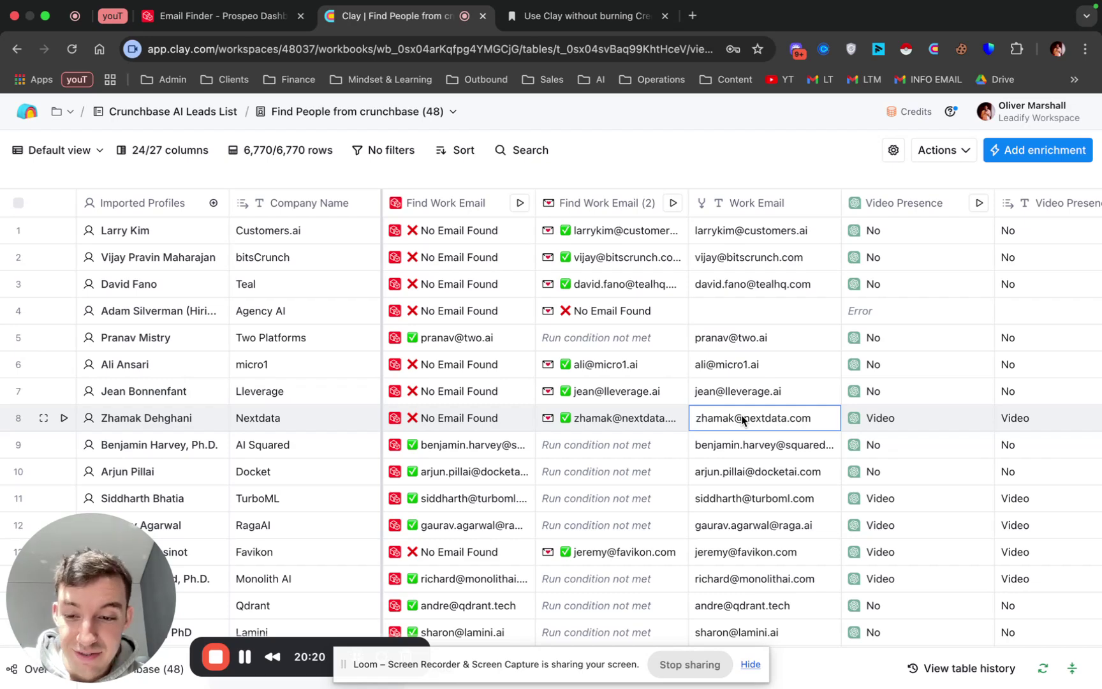
Inspect the Video Presence column's webpage screenshot options, Auto-update and run condition, and close its settings
scroll(788, 521, right, 5)
scroll(786, 520, left, 1)
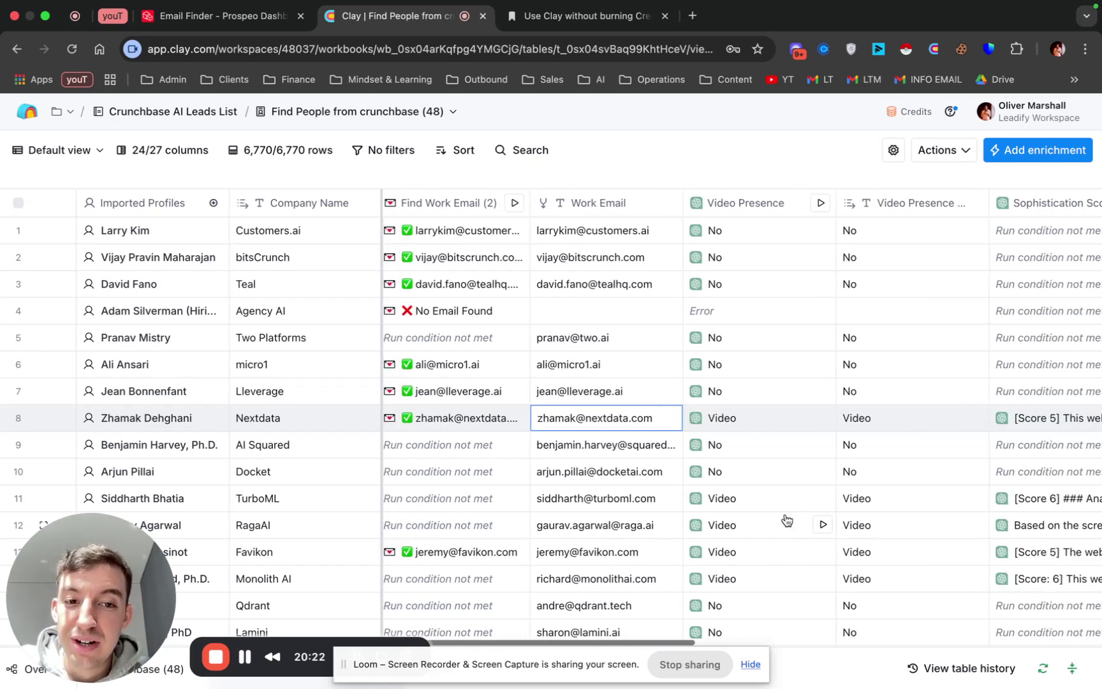
click(753, 211)
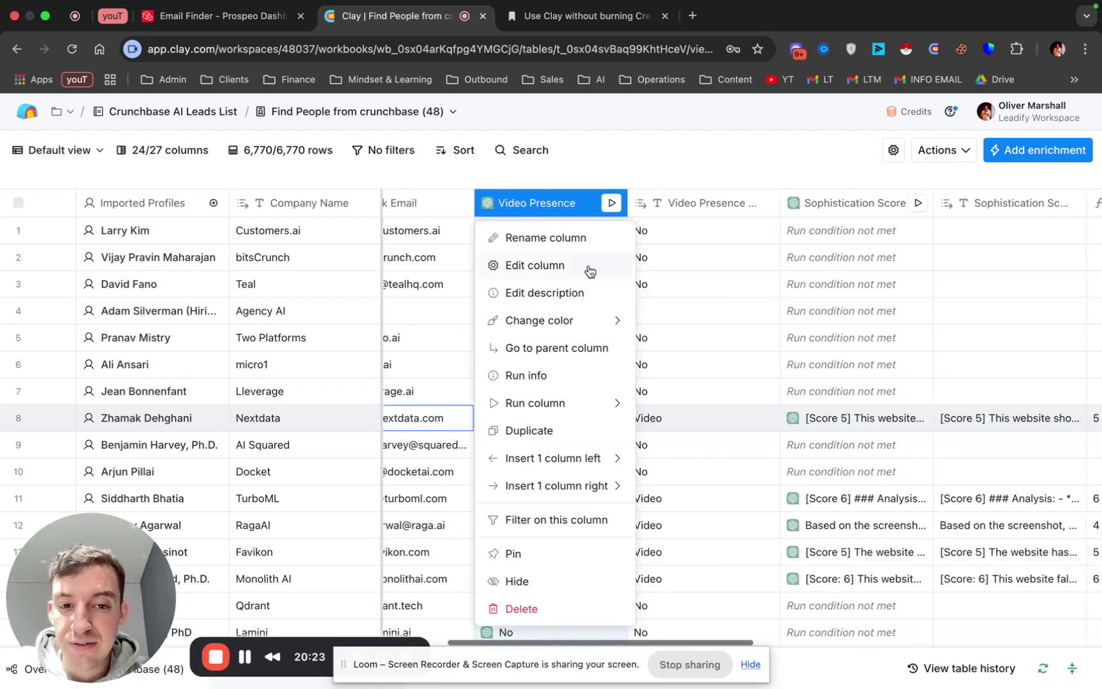
click(593, 268)
scroll(938, 477, down, 10)
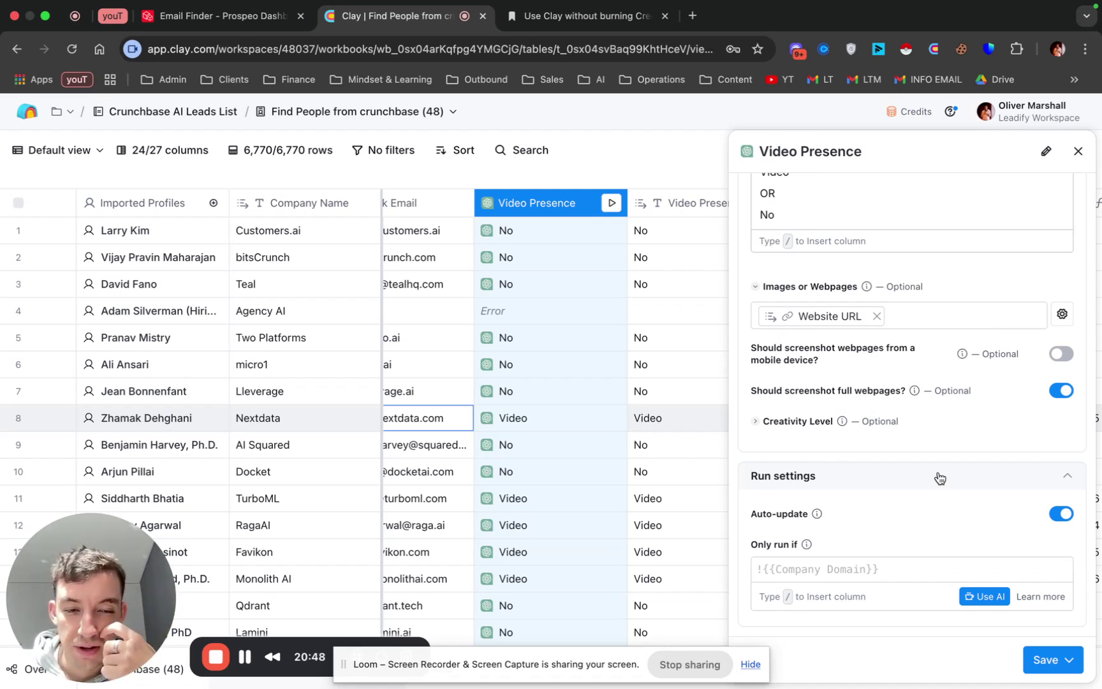
click(1077, 152)
Switch to the Notion notes page "Use Clay without burning Credits!" and review its Problem and The fix sections
click(566, 25)
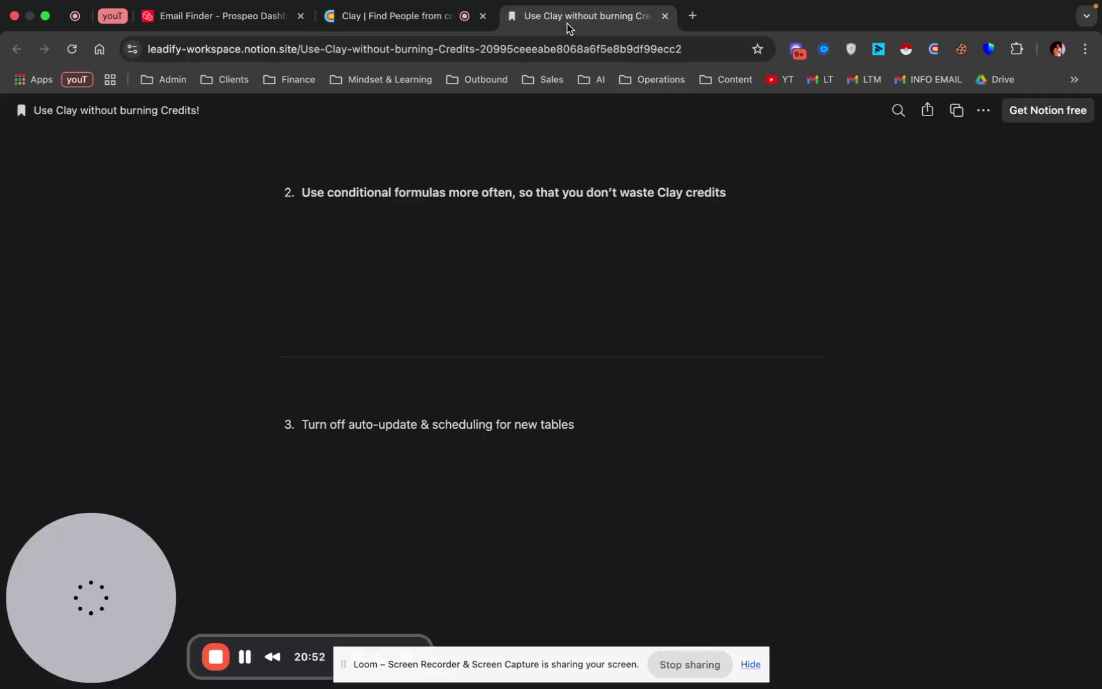
scroll(537, 385, down, 3)
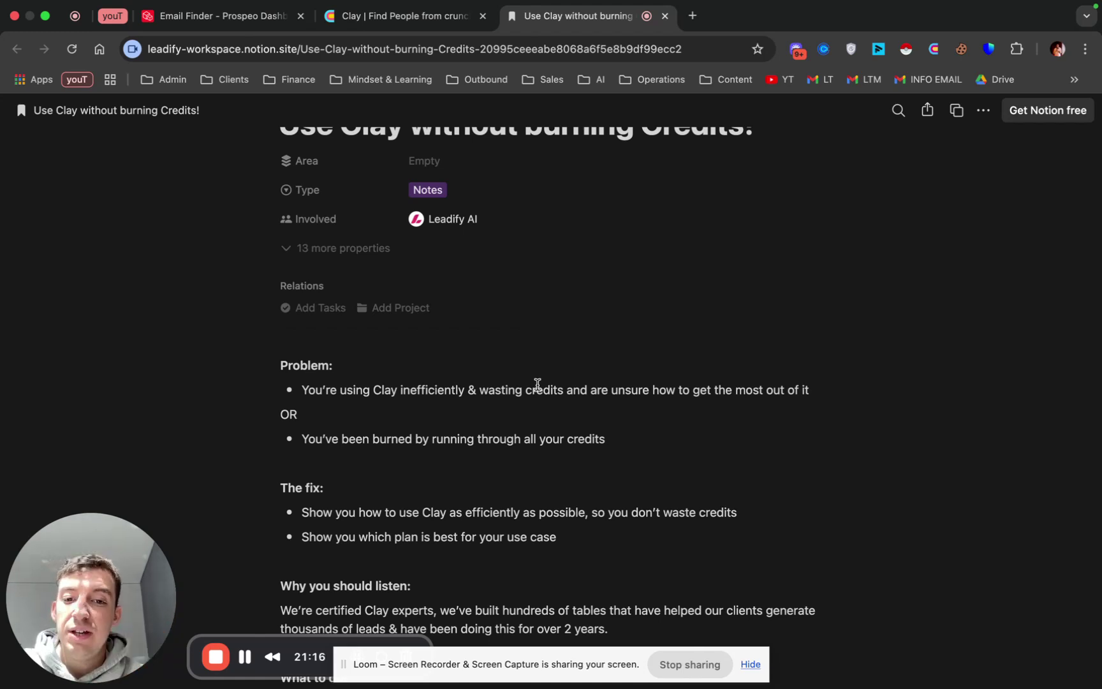
scroll(496, 451, up, 3)
scroll(496, 451, down, 3)
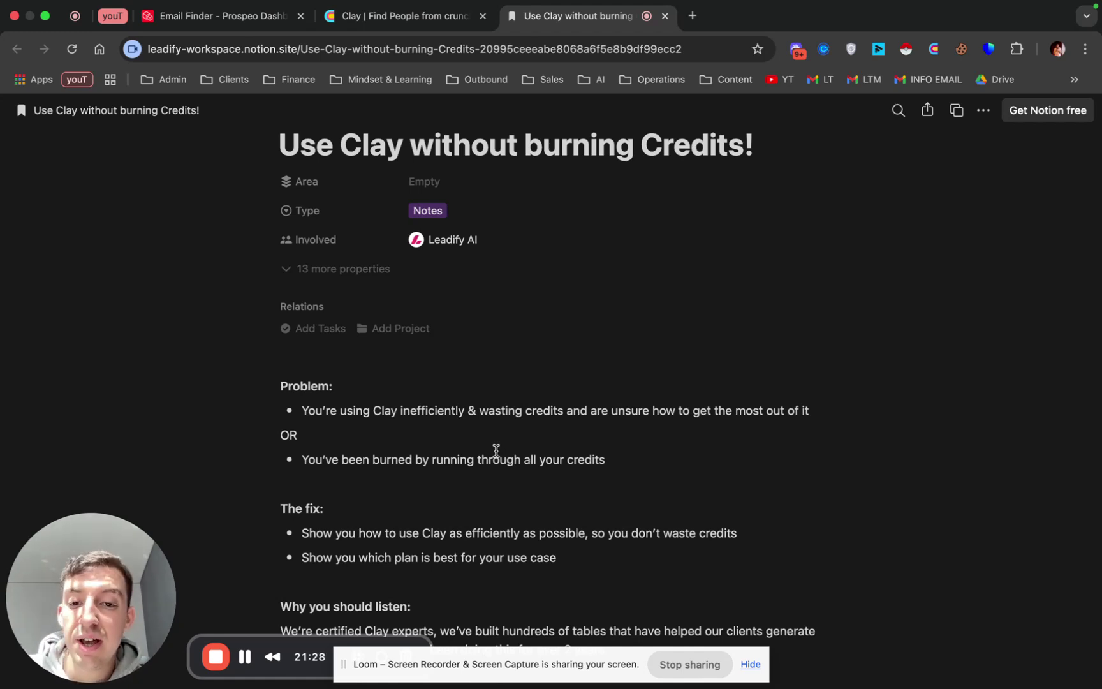
drag(106, 594, 127, 434)
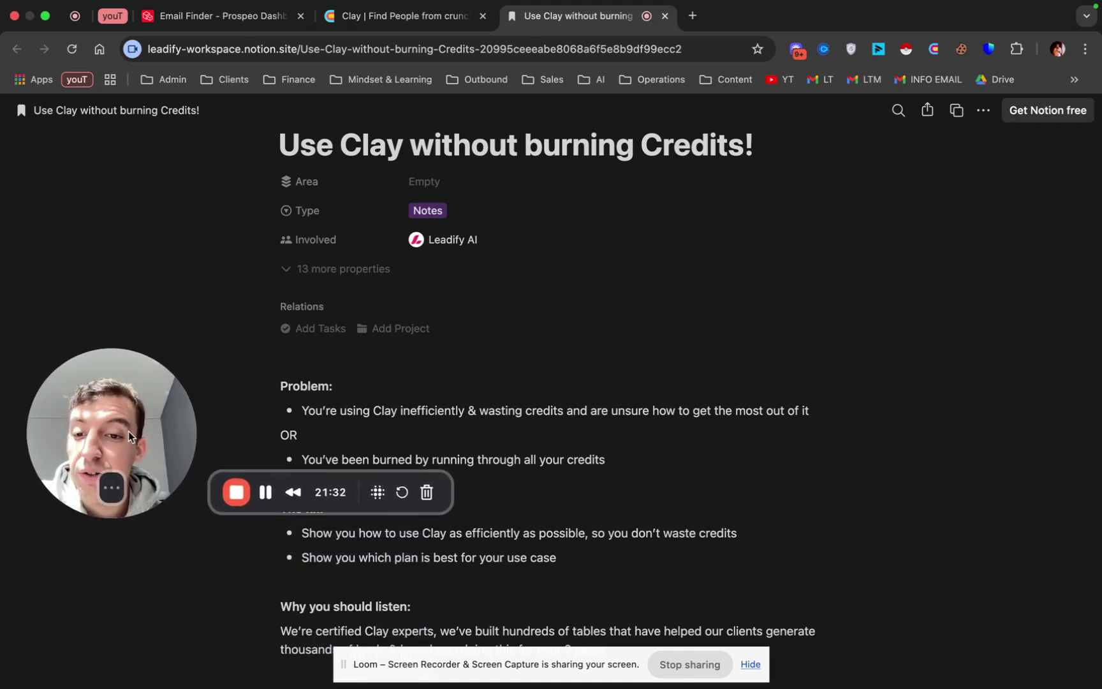